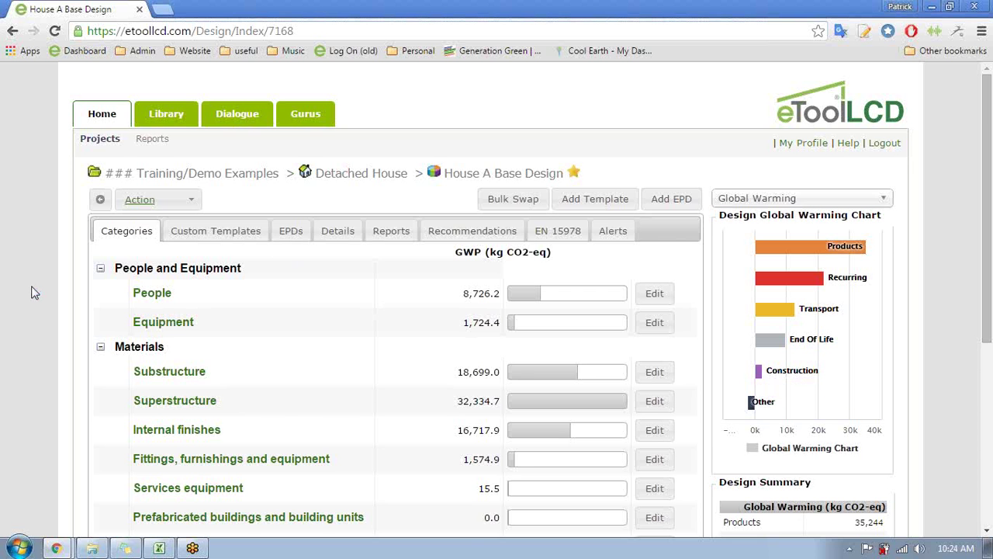
Step: Scroll through House A Base Design's category GWP results, which total 79,793 kg CO2-eq
{"action": "scroll", "coordinate": [33, 293], "scroll_direction": "down", "scroll_amount": 3}
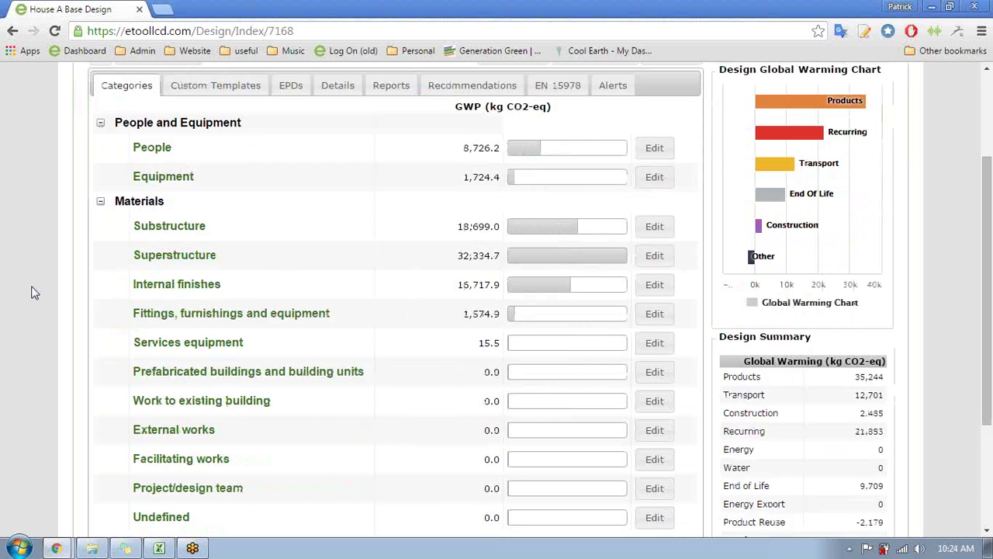
{"action": "scroll", "coordinate": [34, 293], "scroll_direction": "up", "scroll_amount": 3}
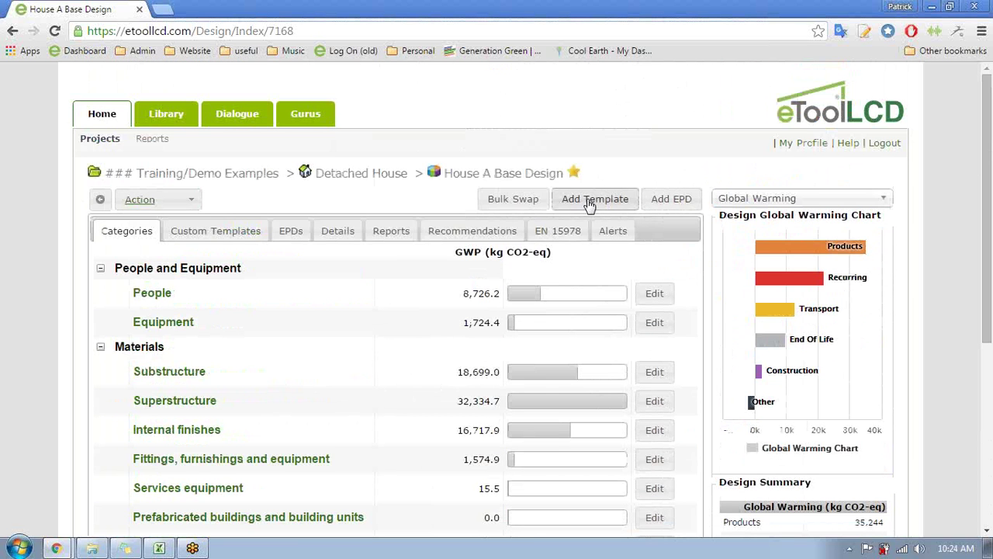
Step: Add a template from the Services equipment category: '(TS) Services - BCA Residential Operational'
{"action": "left_click", "coordinate": [590, 199]}
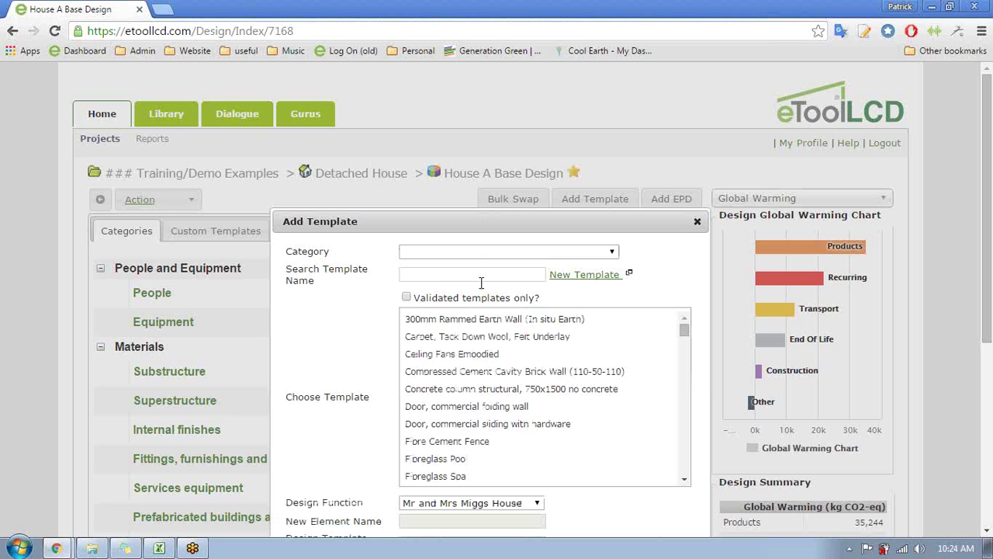
{"action": "left_click", "coordinate": [522, 253]}
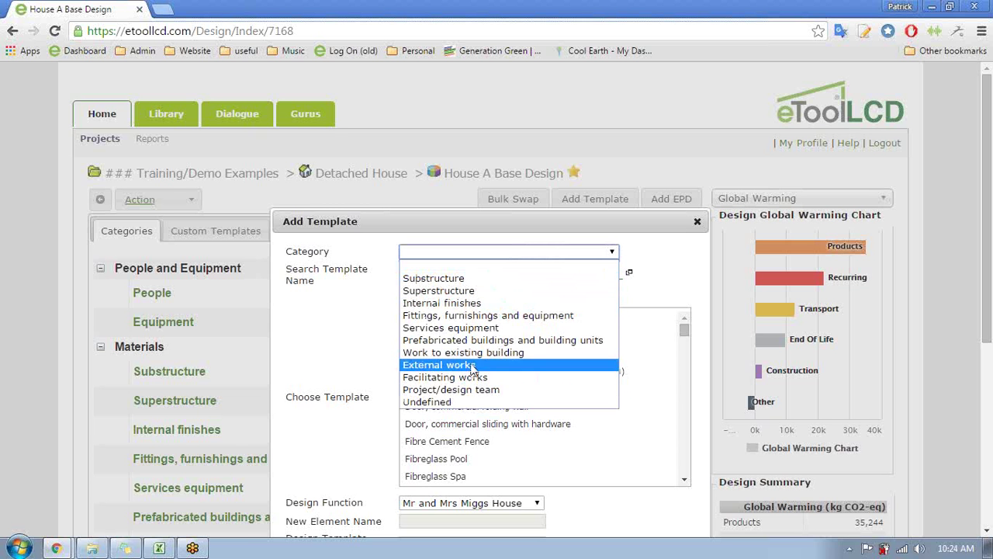
{"action": "left_click", "coordinate": [475, 327]}
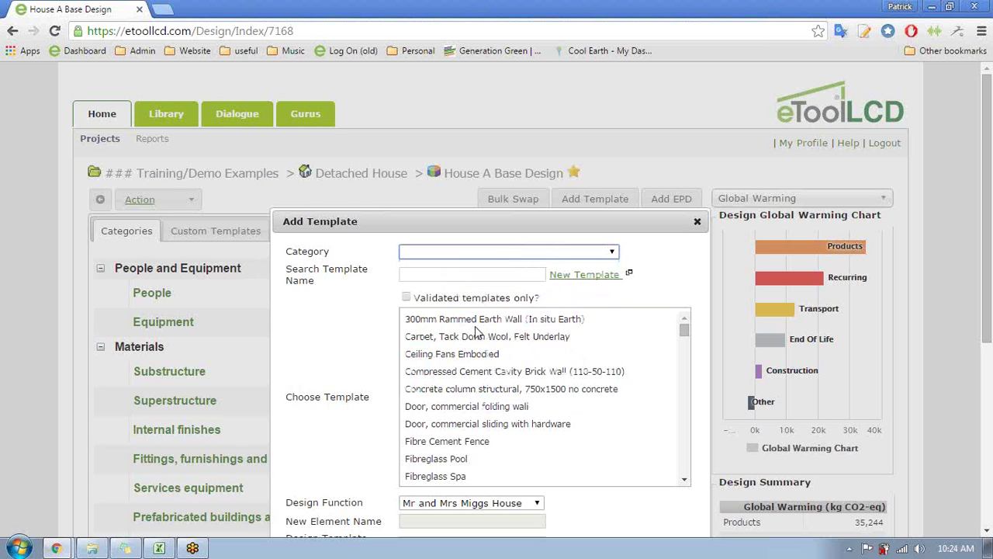
{"action": "left_click", "coordinate": [467, 272]}
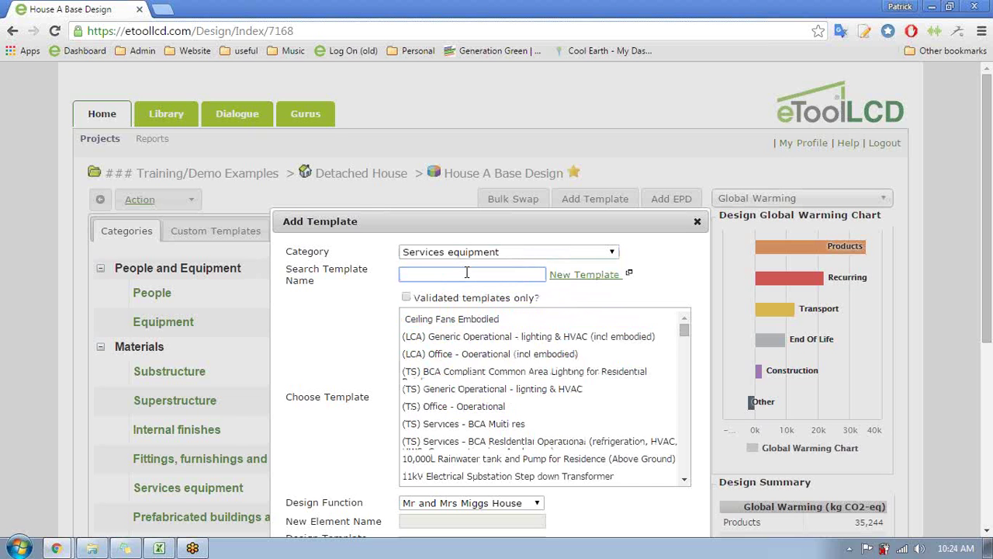
{"action": "left_click_drag", "start_coordinate": [482, 354], "coordinate": [529, 424]}
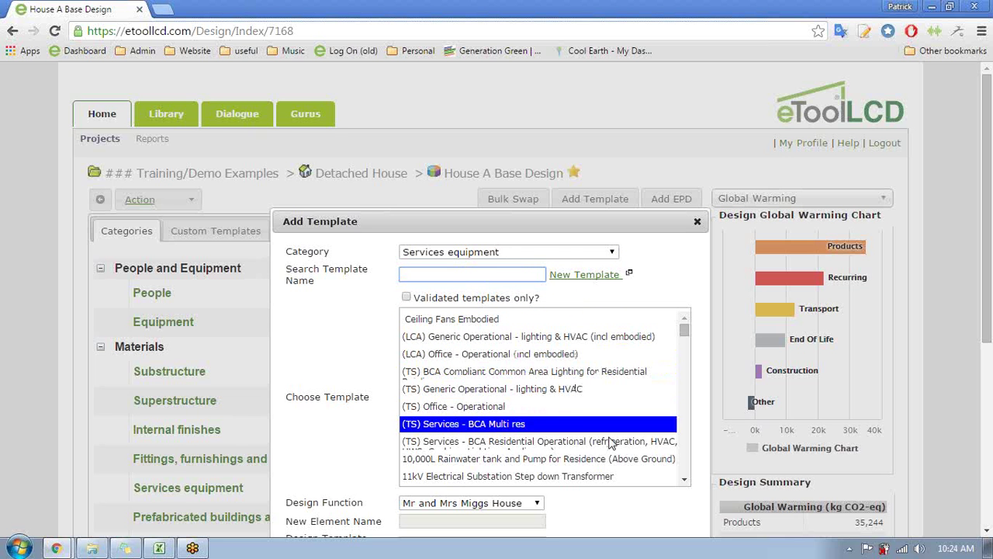
{"action": "left_click", "coordinate": [609, 442]}
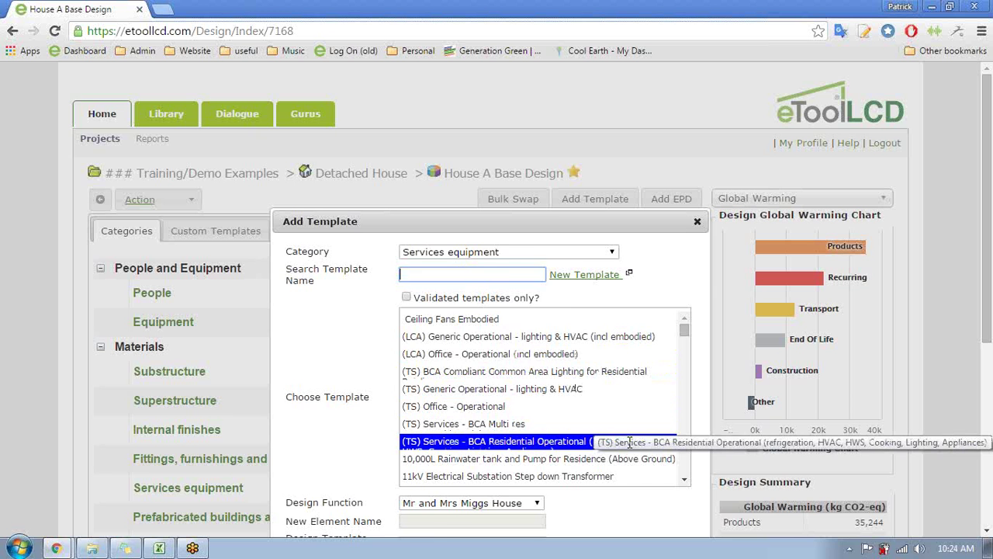
{"action": "left_click", "coordinate": [629, 442]}
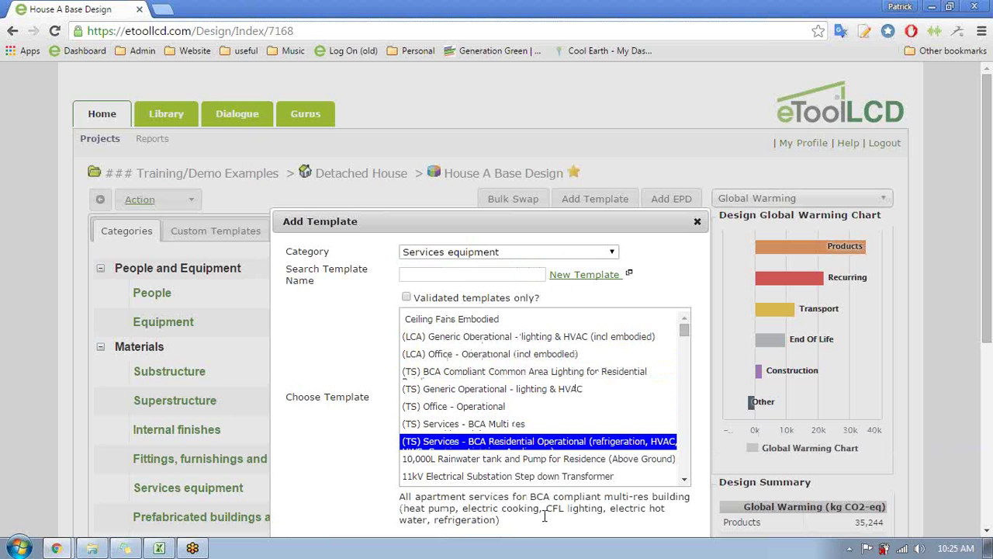
Step: Read through the BCA Residential Operational template's description in the Add Template dialog
{"action": "left_click", "coordinate": [684, 480]}
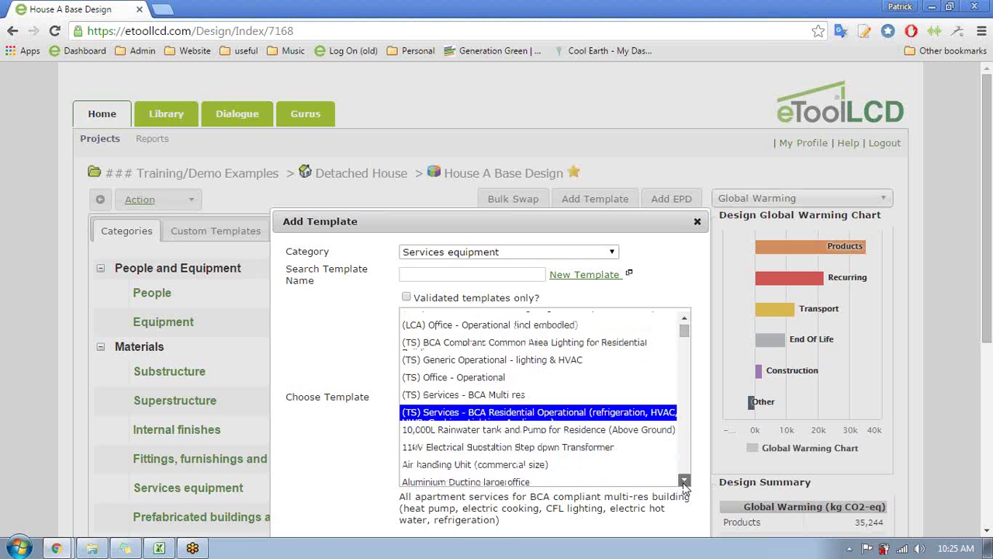
{"action": "left_click", "coordinate": [684, 479]}
{"action": "left_click", "coordinate": [685, 479]}
{"action": "left_click", "coordinate": [685, 480]}
{"action": "left_click", "coordinate": [684, 480]}
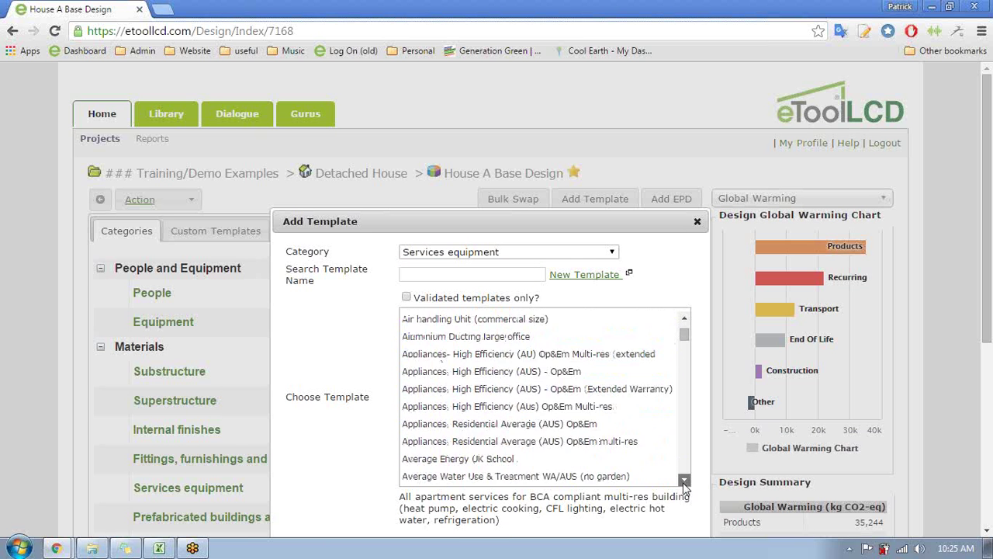
{"action": "left_click", "coordinate": [684, 479]}
{"action": "left_click", "coordinate": [685, 479]}
{"action": "left_click", "coordinate": [684, 480]}
{"action": "left_click", "coordinate": [685, 479]}
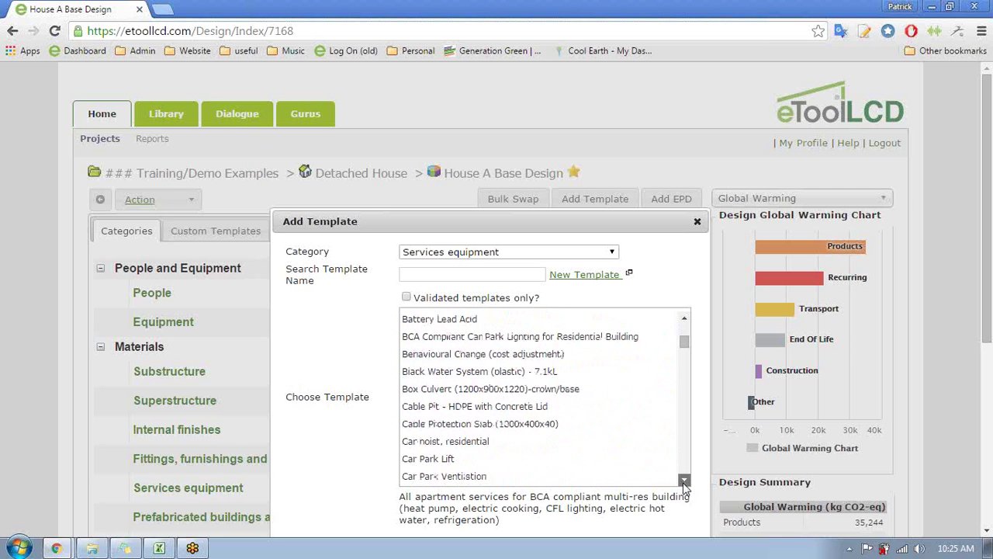
{"action": "left_click", "coordinate": [684, 479]}
{"action": "left_click_drag", "start_coordinate": [683, 344], "coordinate": [683, 326]}
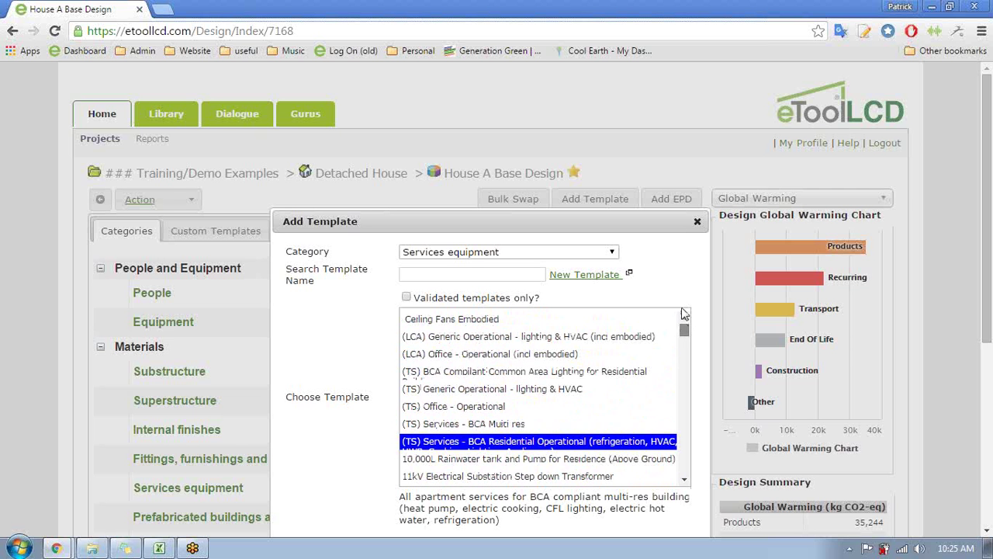
Step: Search 'bca', pick BCA Residential Operational, and set the design template quantity to 1 dwelling
{"action": "left_click", "coordinate": [468, 274]}
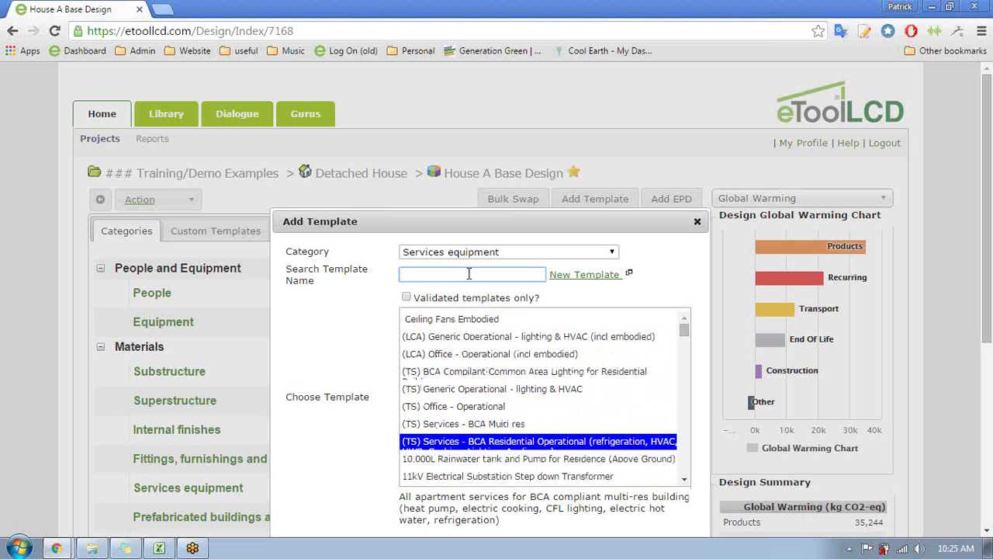
{"action": "type", "text": "bca"}
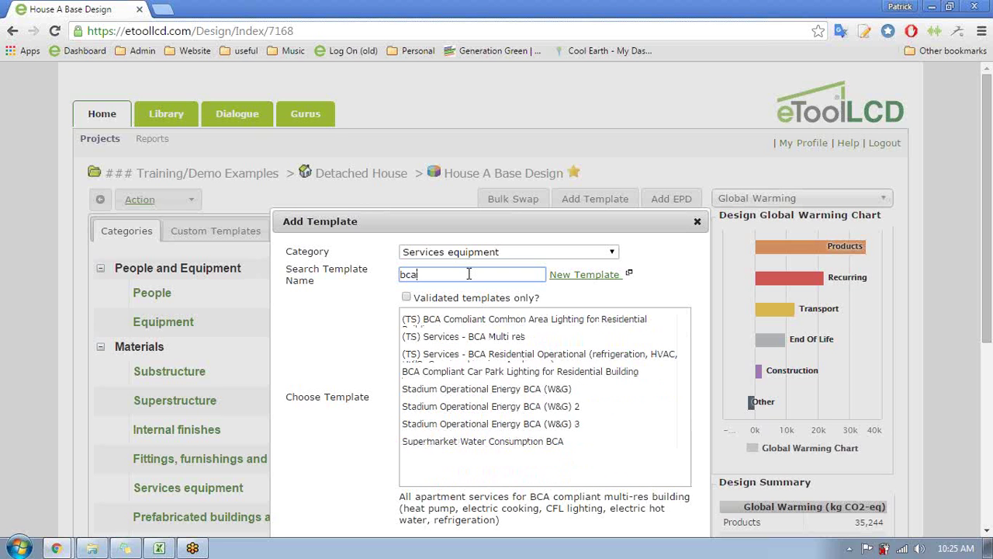
{"action": "left_click_drag", "start_coordinate": [473, 319], "coordinate": [490, 353]}
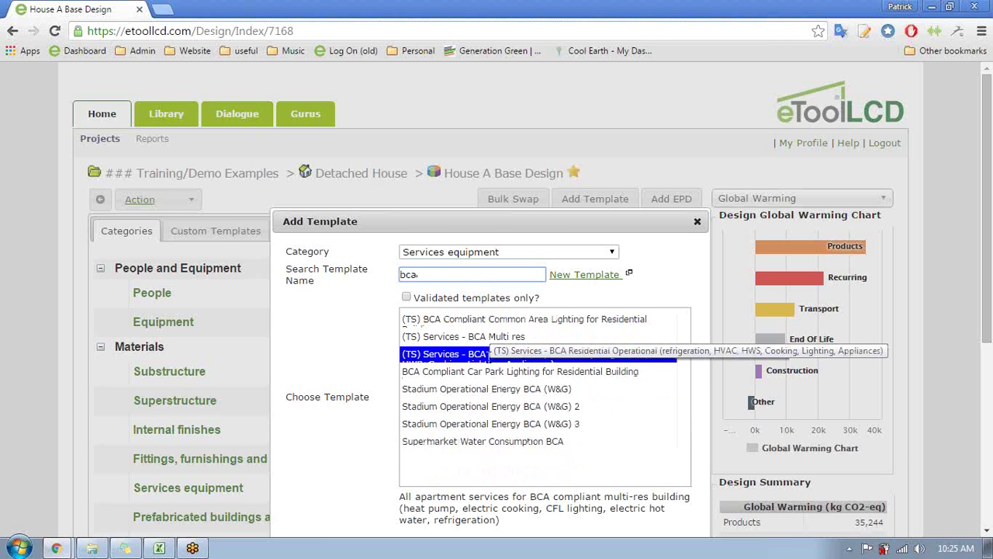
{"action": "left_click", "coordinate": [489, 354]}
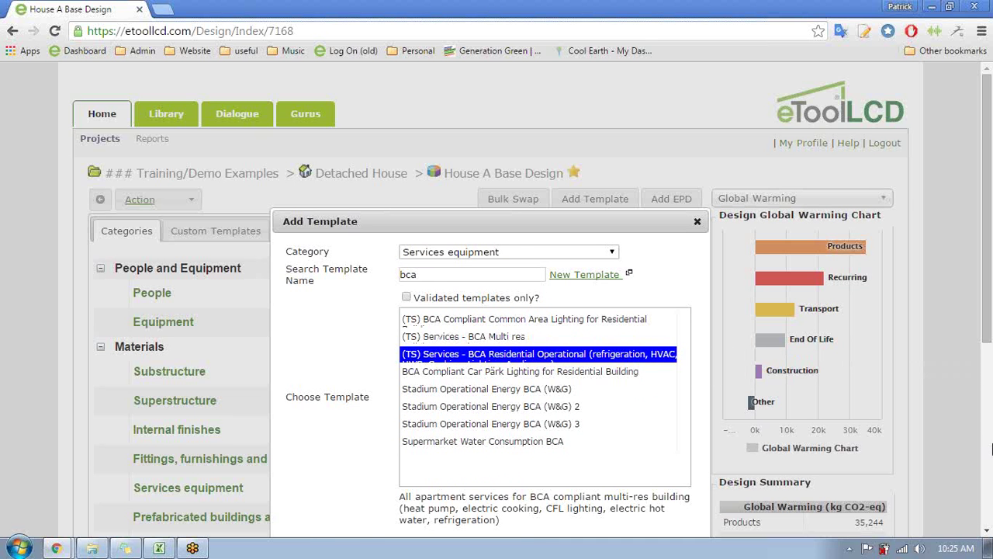
{"action": "scroll", "coordinate": [988, 532], "scroll_direction": "down", "scroll_amount": 3}
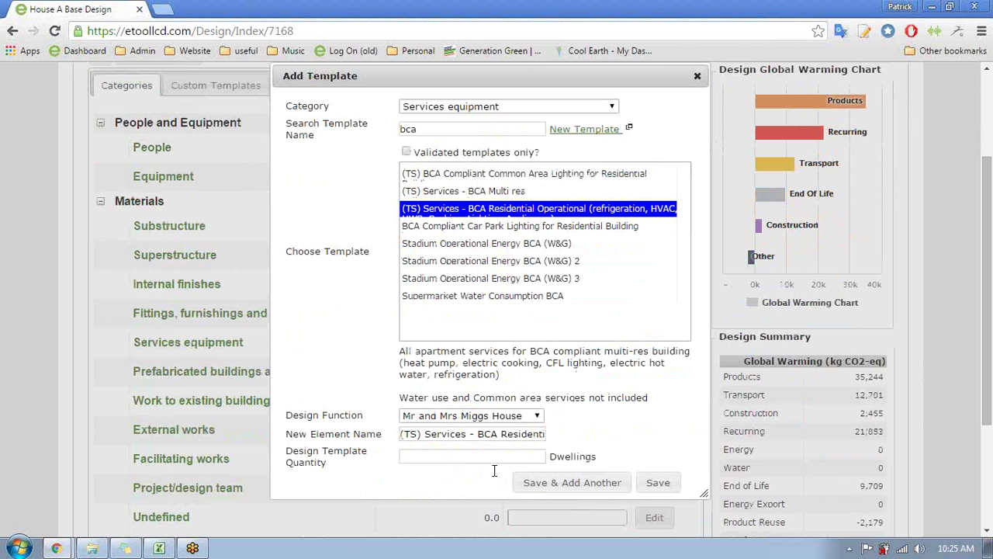
{"action": "left_click", "coordinate": [503, 456]}
{"action": "type", "text": "1"}
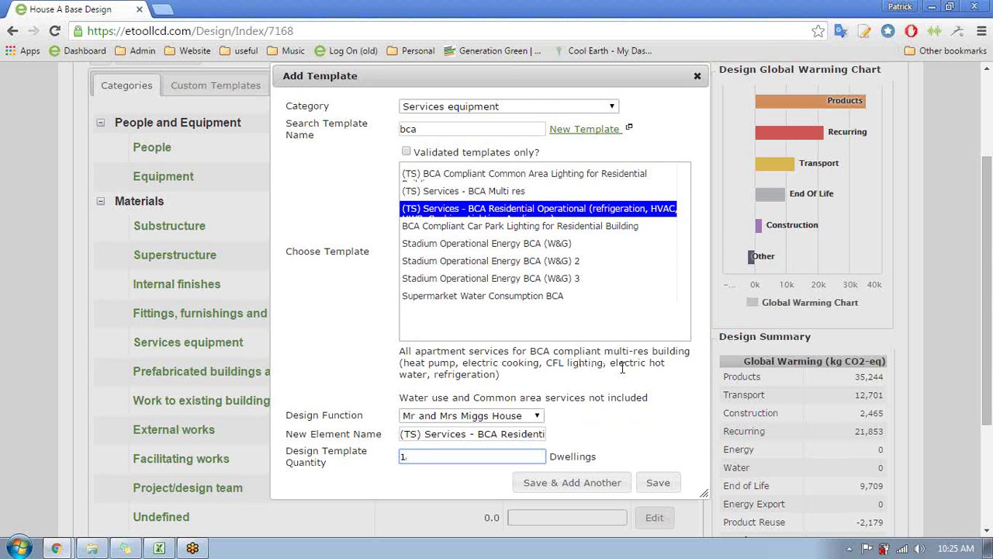
Step: Save the services template and open the Operational Energy breakdown
{"action": "left_click", "coordinate": [658, 484]}
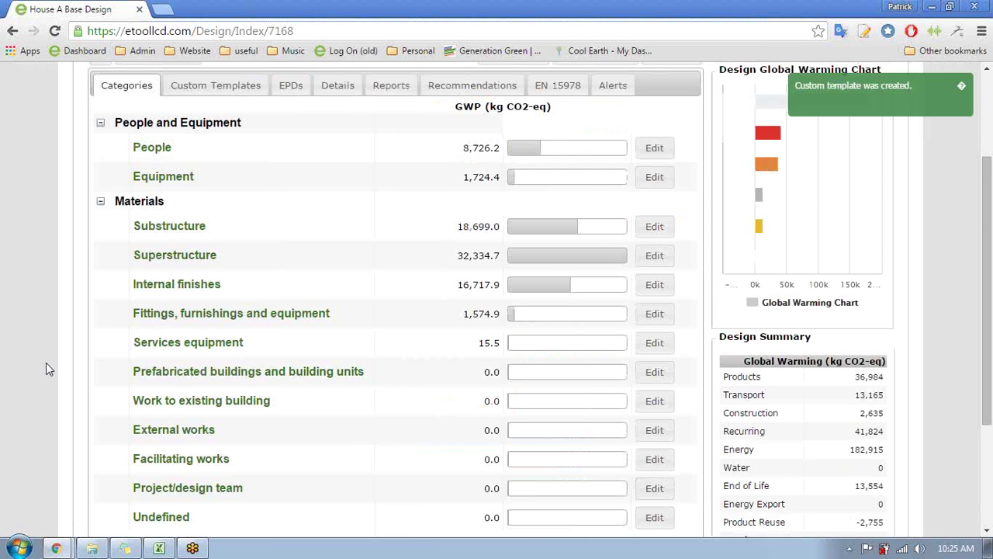
{"action": "scroll", "coordinate": [46, 365], "scroll_direction": "down", "scroll_amount": 3}
{"action": "scroll", "coordinate": [45, 368], "scroll_direction": "down", "scroll_amount": 1}
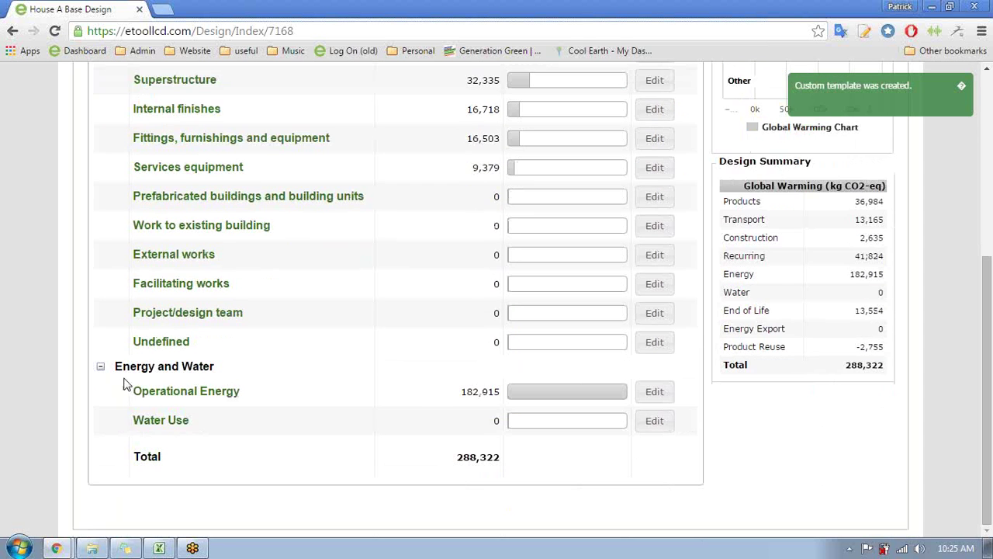
{"action": "left_click", "coordinate": [200, 394]}
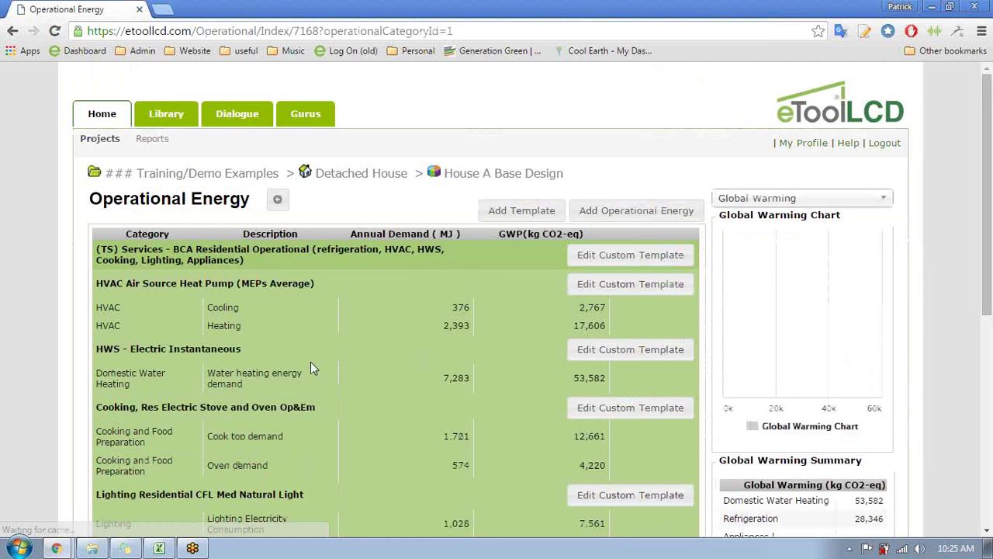
Step: Review the Operational Energy table (182,915 kg CO2-eq), then return to House A Base Design
{"action": "scroll", "coordinate": [45, 308], "scroll_direction": "down", "scroll_amount": 1}
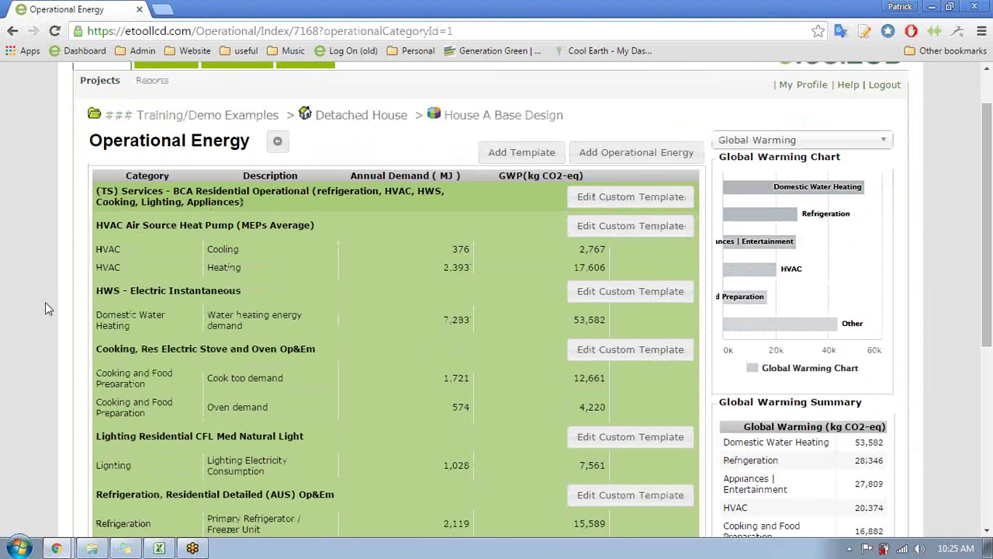
{"action": "scroll", "coordinate": [45, 308], "scroll_direction": "down", "scroll_amount": 3}
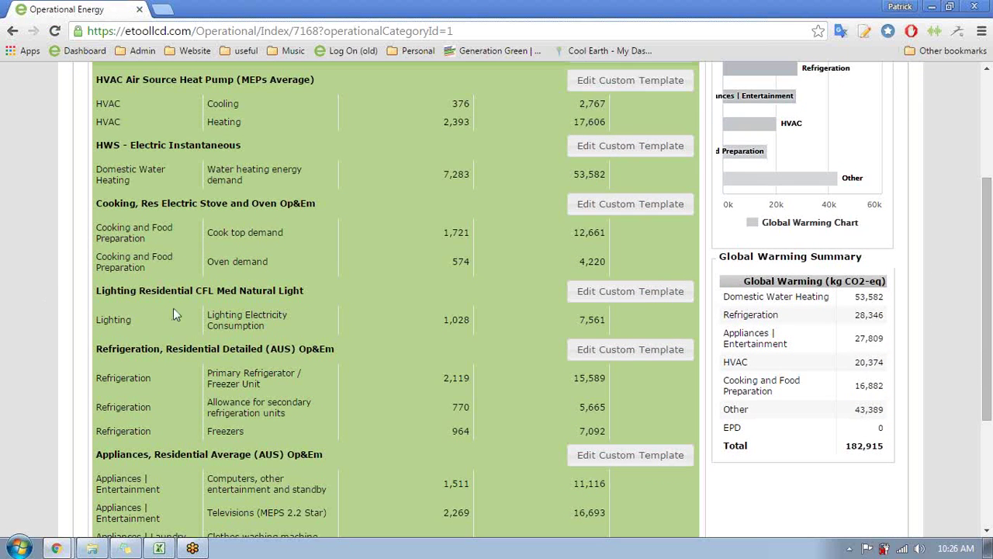
{"action": "scroll", "coordinate": [43, 422], "scroll_direction": "down", "scroll_amount": 4}
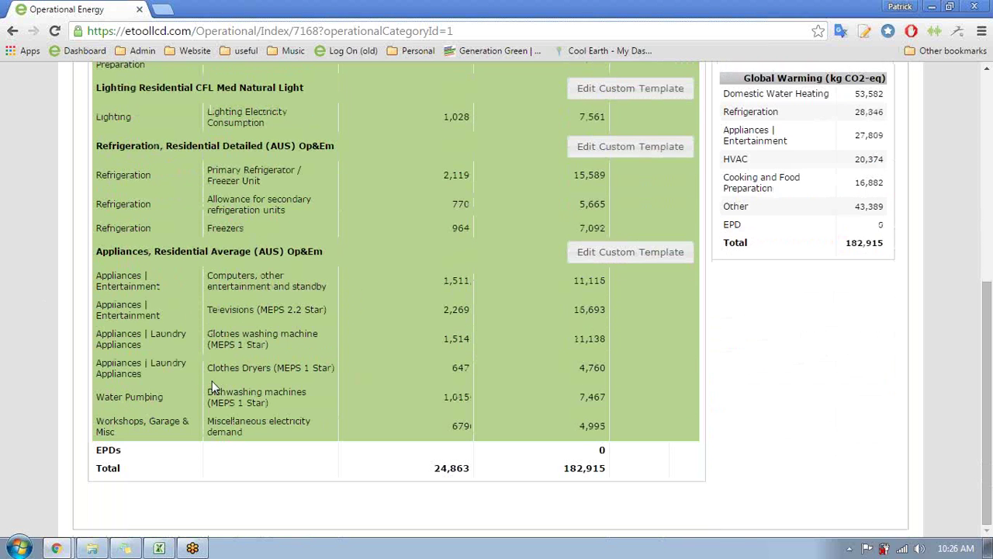
{"action": "scroll", "coordinate": [35, 302], "scroll_direction": "up", "scroll_amount": 8}
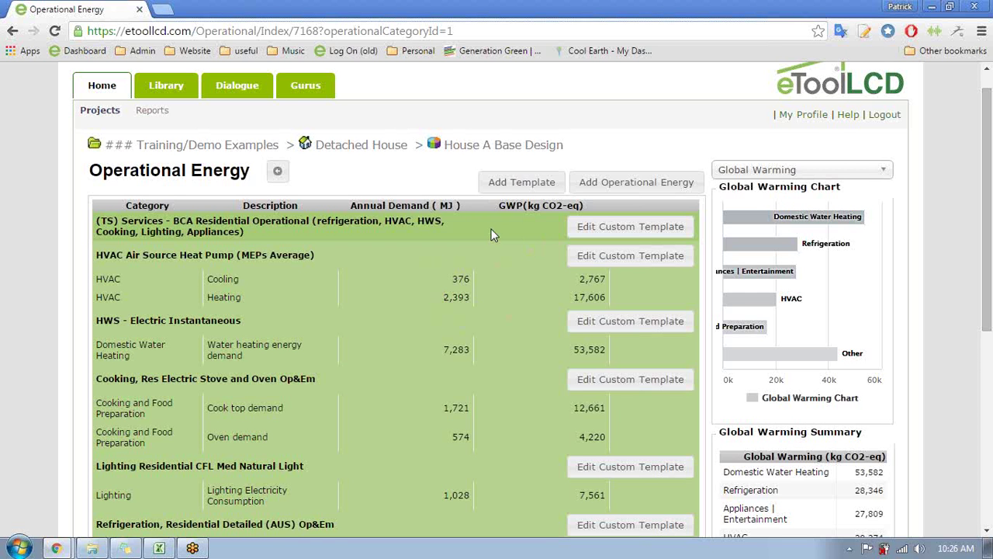
{"action": "left_click", "coordinate": [605, 185]}
{"action": "left_click", "coordinate": [643, 182]}
Step: Check the family residence function's cooling and heating demands, then switch back to Categories
{"action": "left_click", "coordinate": [478, 145]}
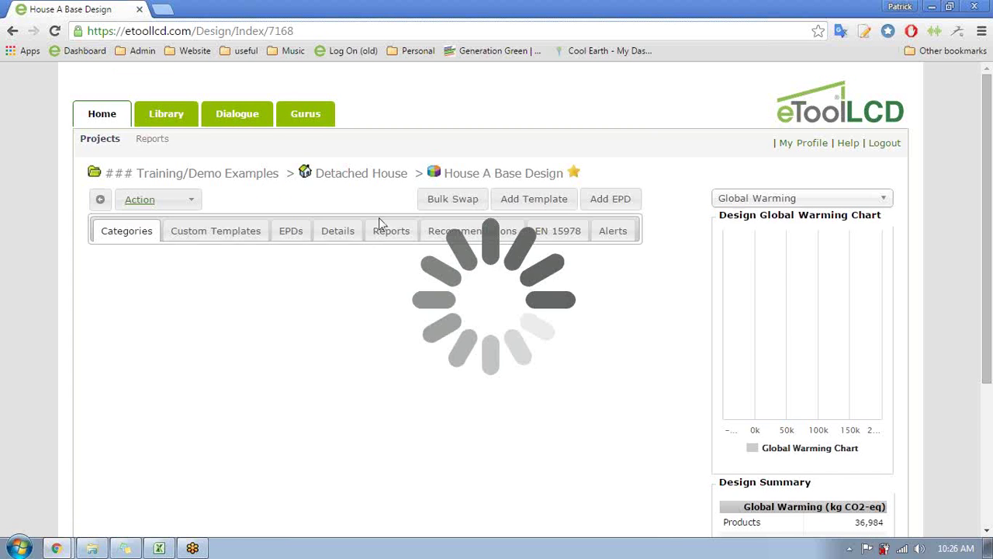
{"action": "left_click", "coordinate": [337, 232]}
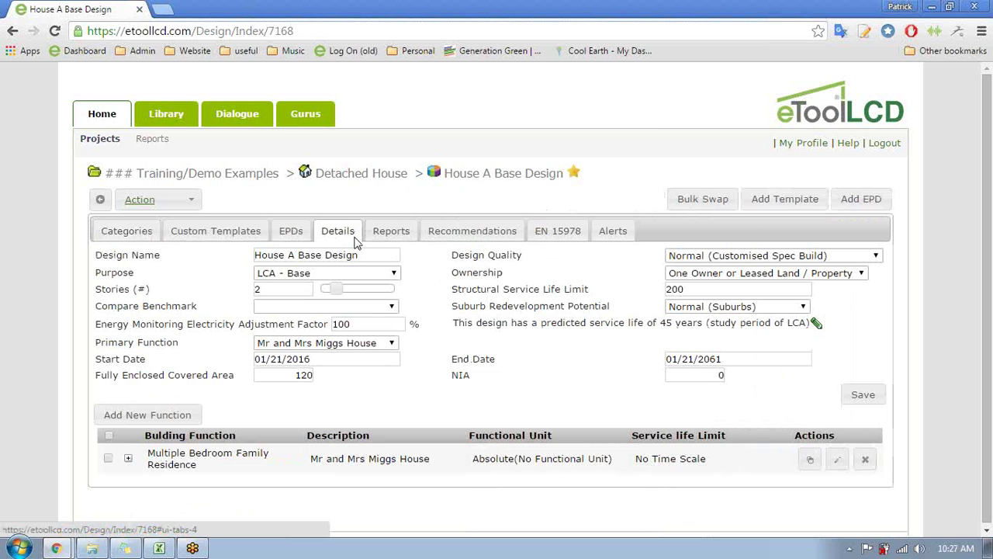
{"action": "left_click", "coordinate": [129, 459]}
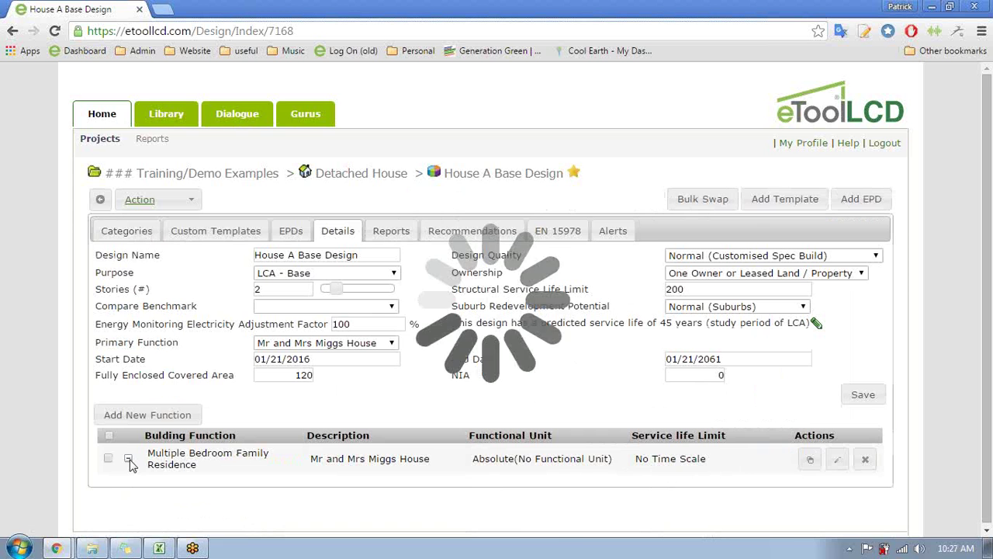
{"action": "scroll", "coordinate": [25, 361], "scroll_direction": "down", "scroll_amount": 1}
{"action": "scroll", "coordinate": [25, 360], "scroll_direction": "down", "scroll_amount": 3}
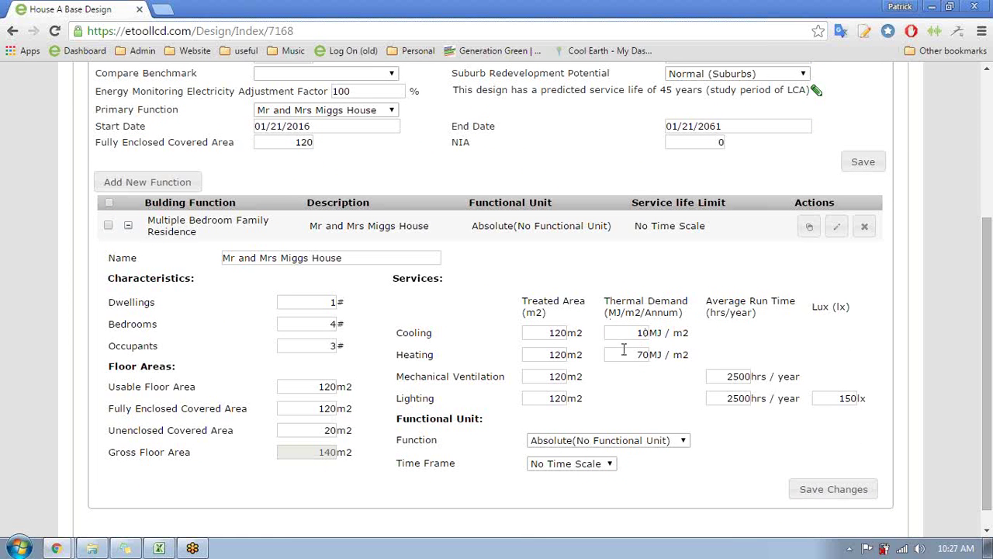
{"action": "scroll", "coordinate": [624, 349], "scroll_direction": "up", "scroll_amount": 1}
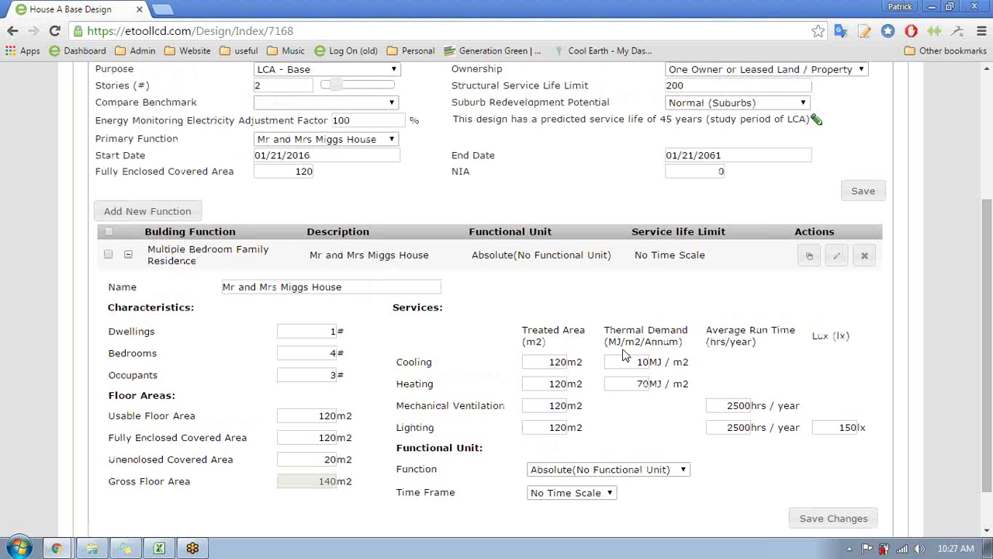
{"action": "scroll", "coordinate": [622, 355], "scroll_direction": "up", "scroll_amount": 5}
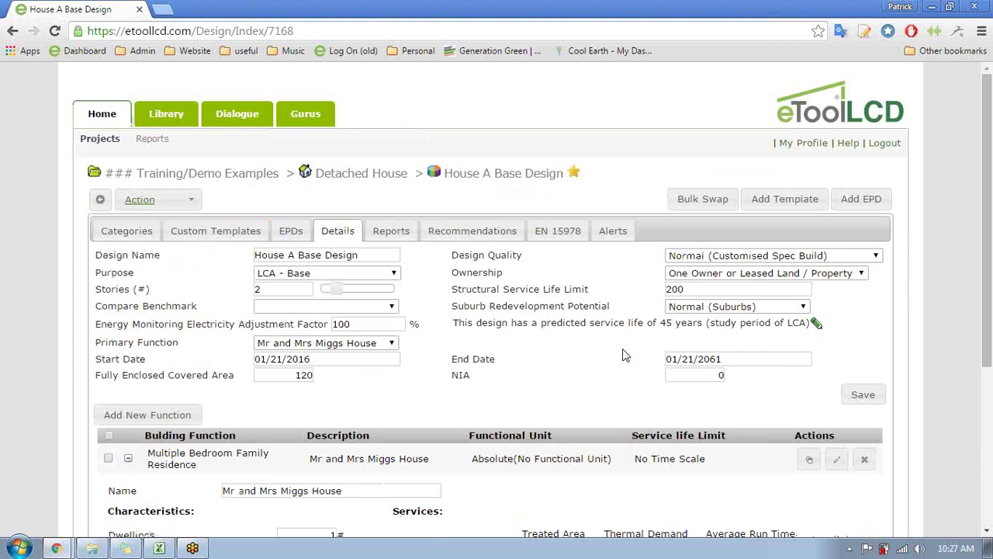
{"action": "left_click", "coordinate": [135, 229]}
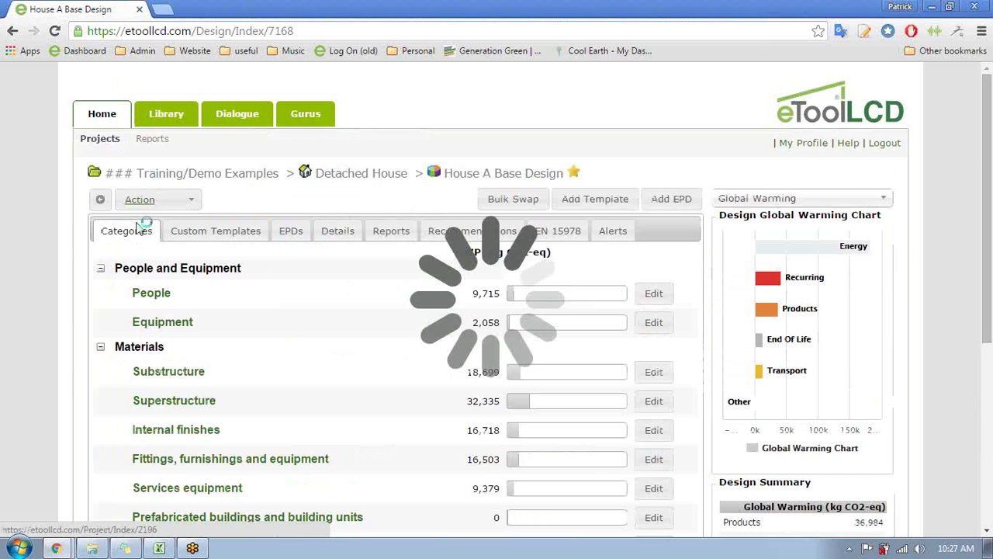
Step: Start adding a Services equipment template and search for 'water'
{"action": "left_click", "coordinate": [591, 202]}
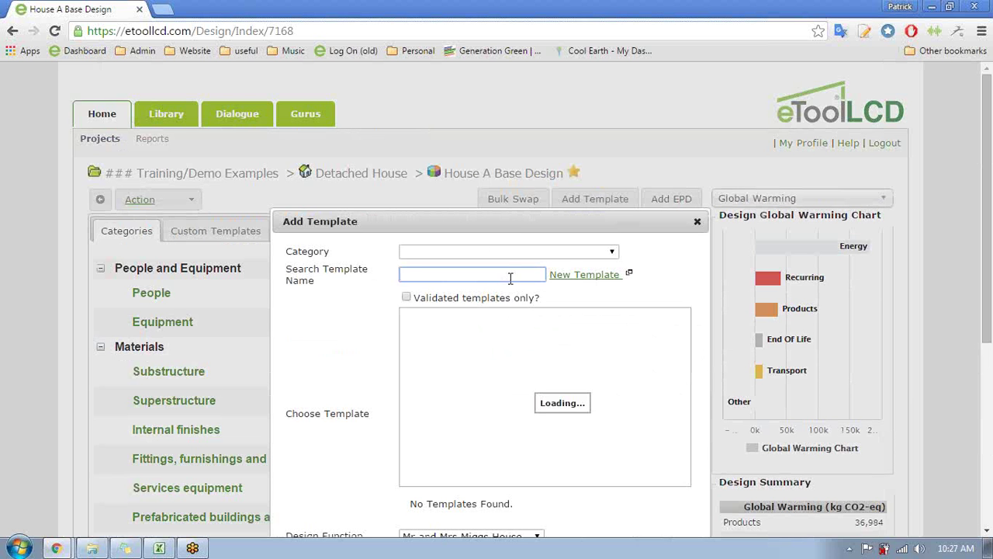
{"action": "left_click", "coordinate": [567, 250]}
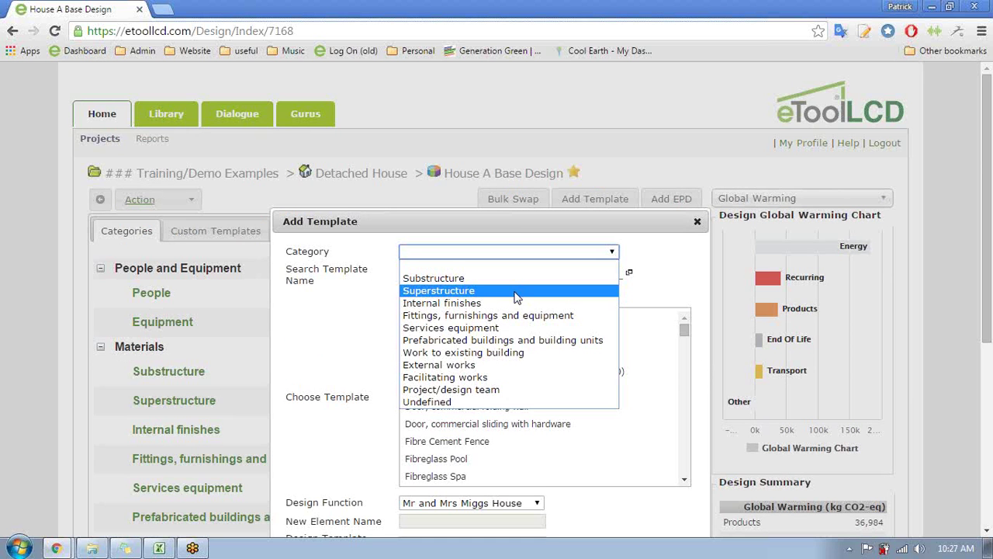
{"action": "left_click", "coordinate": [495, 329]}
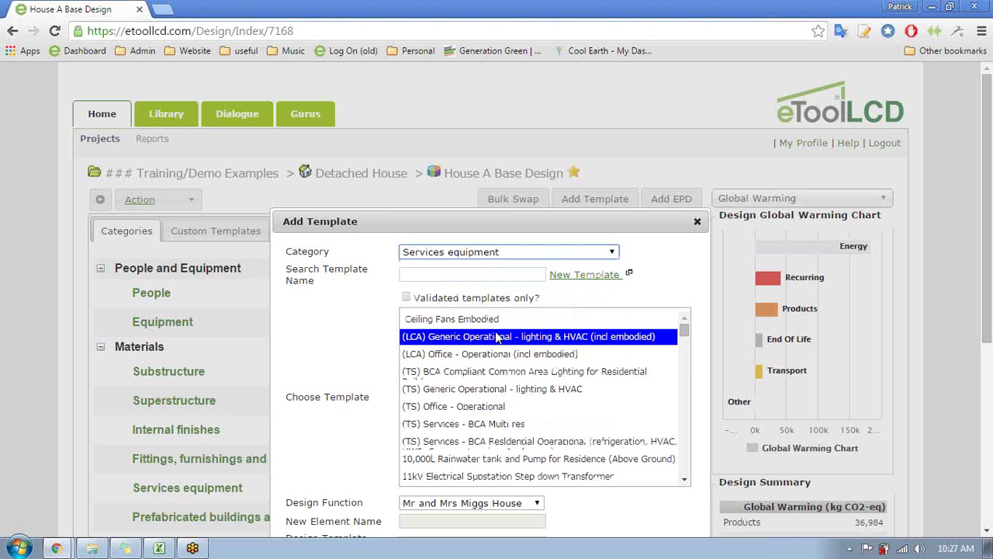
{"action": "left_click", "coordinate": [479, 274]}
{"action": "type", "text": "wat"}
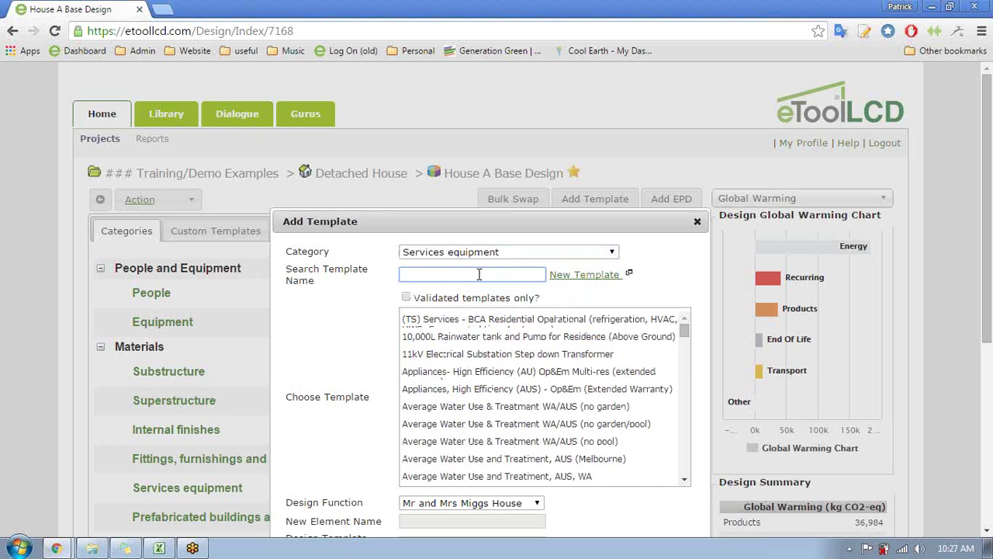
{"action": "type", "text": "er"}
Step: Choose the Average Water Use & Treatment WA/AUS (no pool) template
{"action": "left_click", "coordinate": [605, 337]}
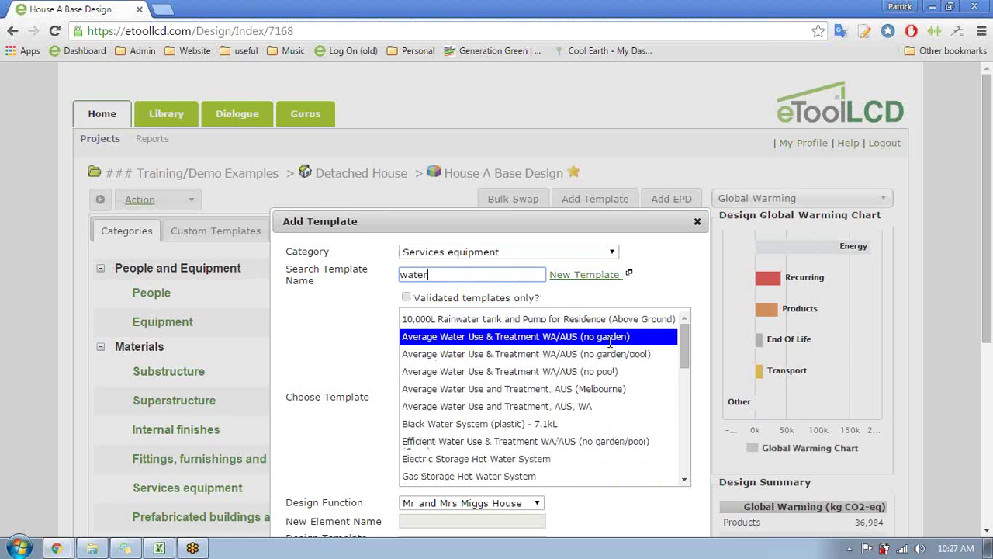
{"action": "left_click", "coordinate": [610, 355]}
{"action": "key", "text": "Up"}
{"action": "key", "text": "Down"}
{"action": "key", "text": "Down"}
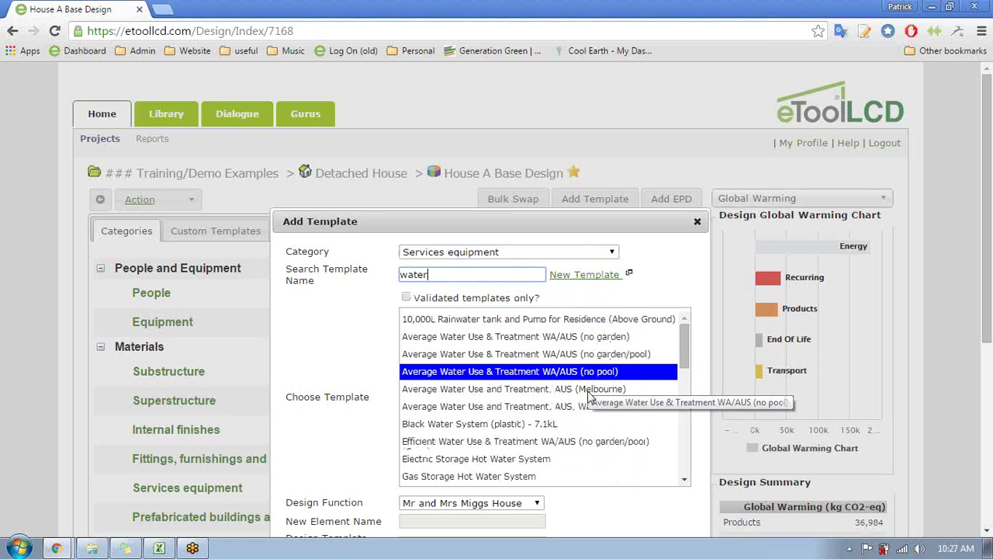
{"action": "key", "text": "Up"}
{"action": "key", "text": "Up"}
{"action": "key", "text": "Down"}
{"action": "key", "text": "Down"}
{"action": "key", "text": "Down"}
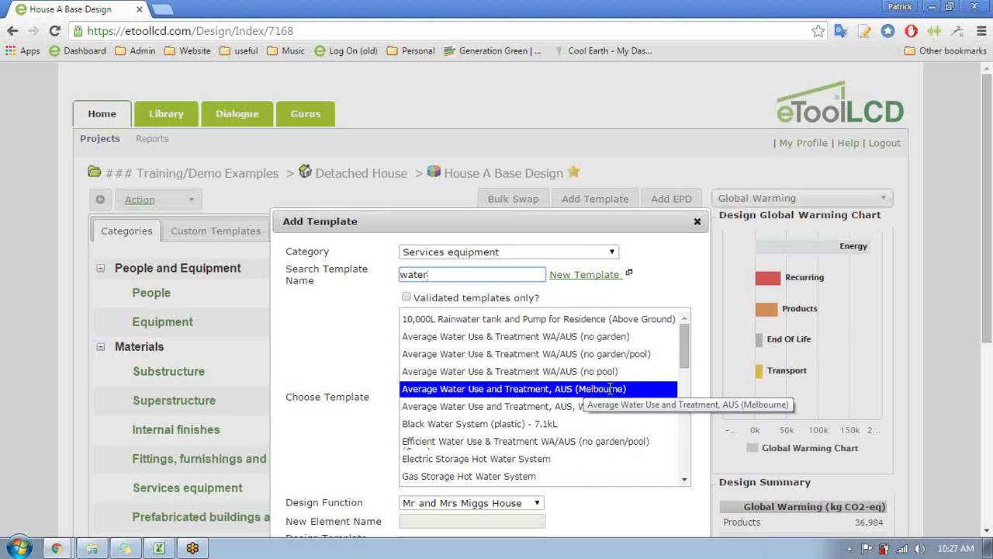
{"action": "key", "text": "Down"}
{"action": "key", "text": "Up"}
{"action": "key", "text": "Up"}
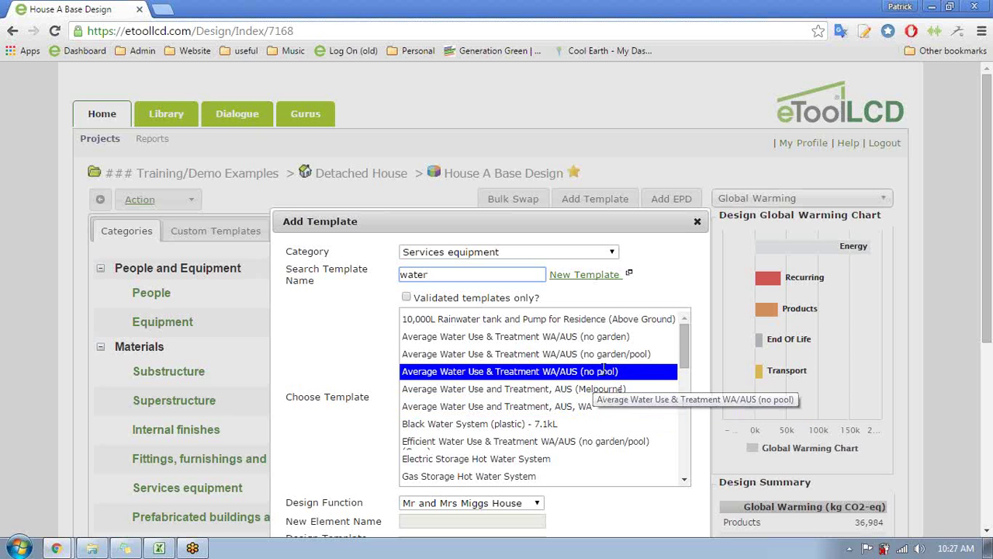
{"action": "key", "text": "Up"}
{"action": "key", "text": "Down"}
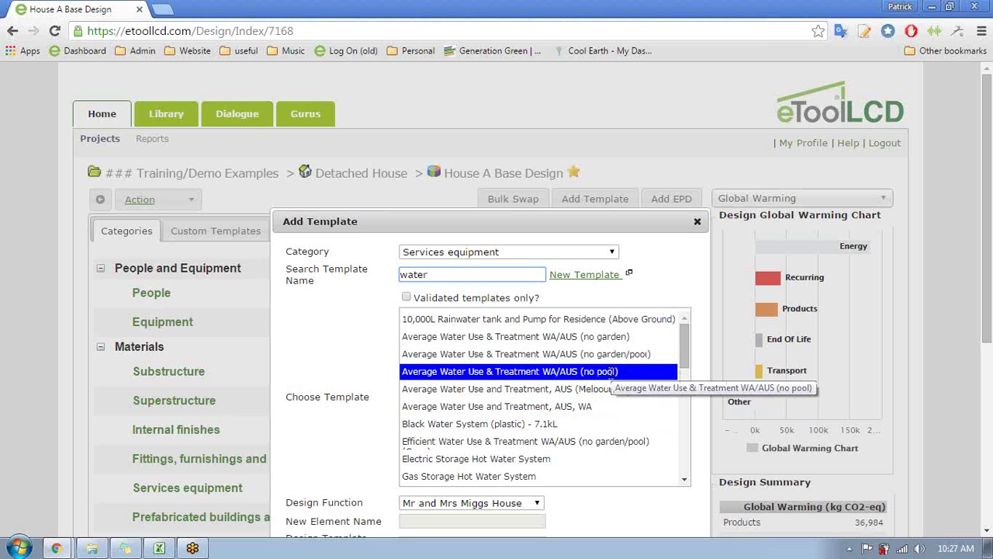
{"action": "left_click", "coordinate": [609, 371]}
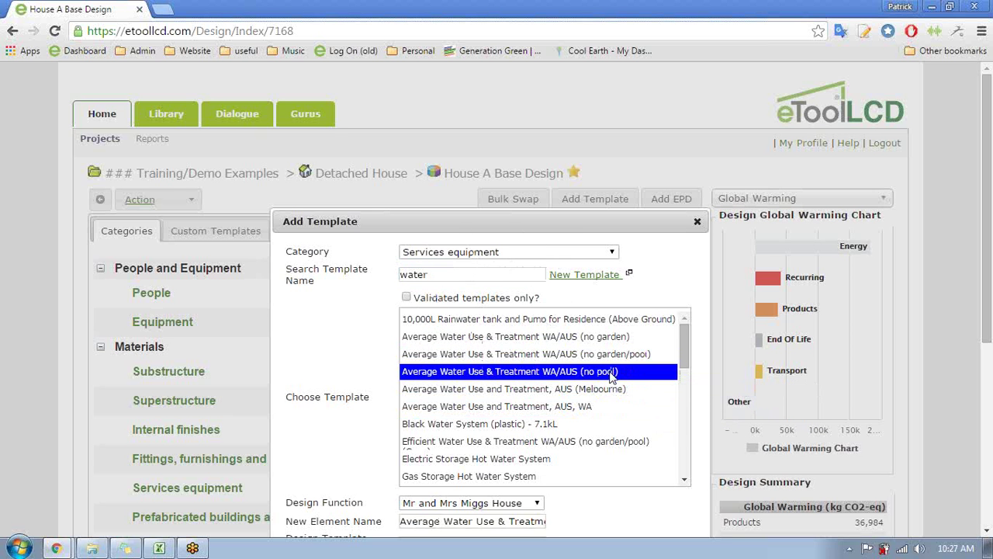
Step: Set the water template's design quantity to 1 and save it to the design
{"action": "left_click", "coordinate": [986, 530]}
{"action": "double_click", "coordinate": [986, 531]}
{"action": "left_click", "coordinate": [510, 458]}
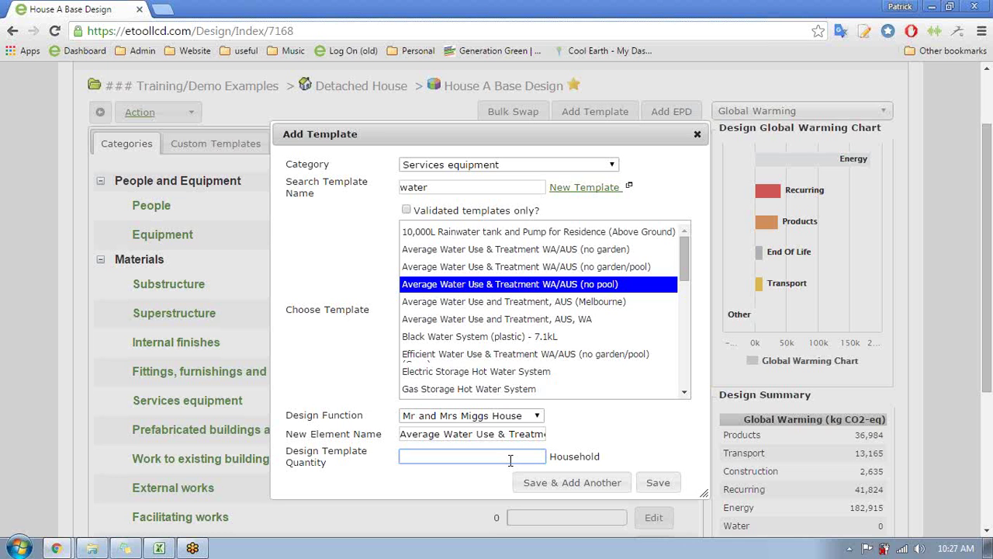
{"action": "type", "text": "1"}
{"action": "left_click", "coordinate": [656, 497]}
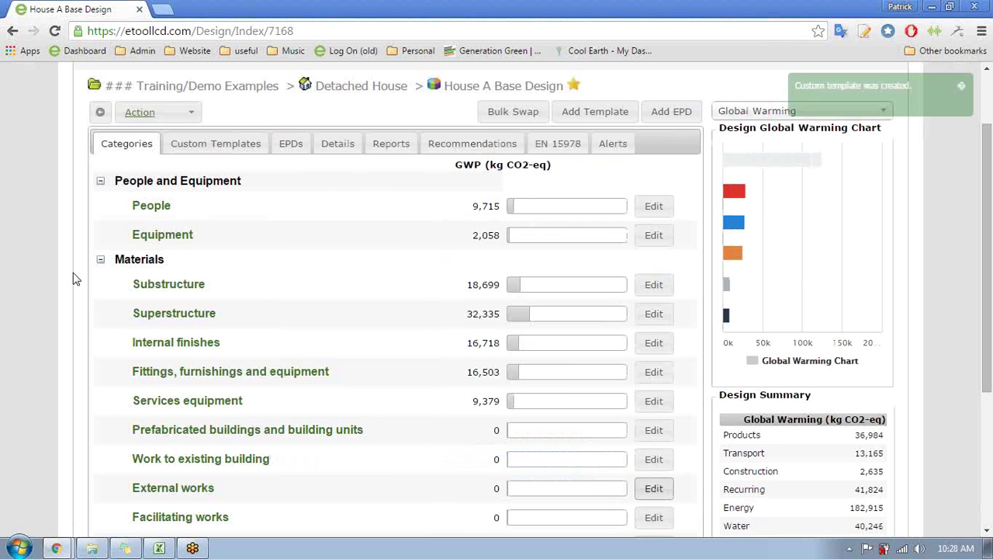
Step: Open the Water Use details, now showing 40,246
{"action": "scroll", "coordinate": [74, 279], "scroll_direction": "down", "scroll_amount": 1}
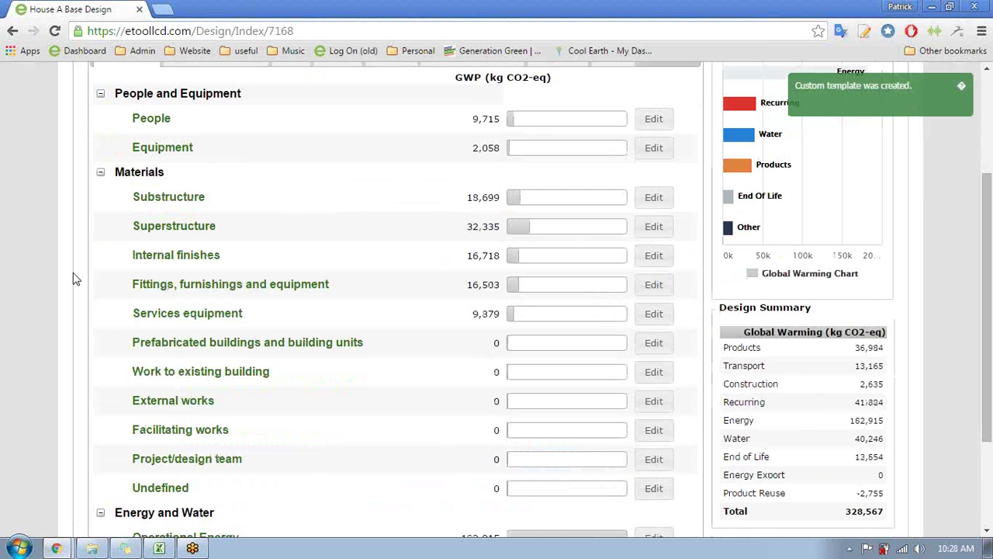
{"action": "scroll", "coordinate": [74, 279], "scroll_direction": "down", "scroll_amount": 2}
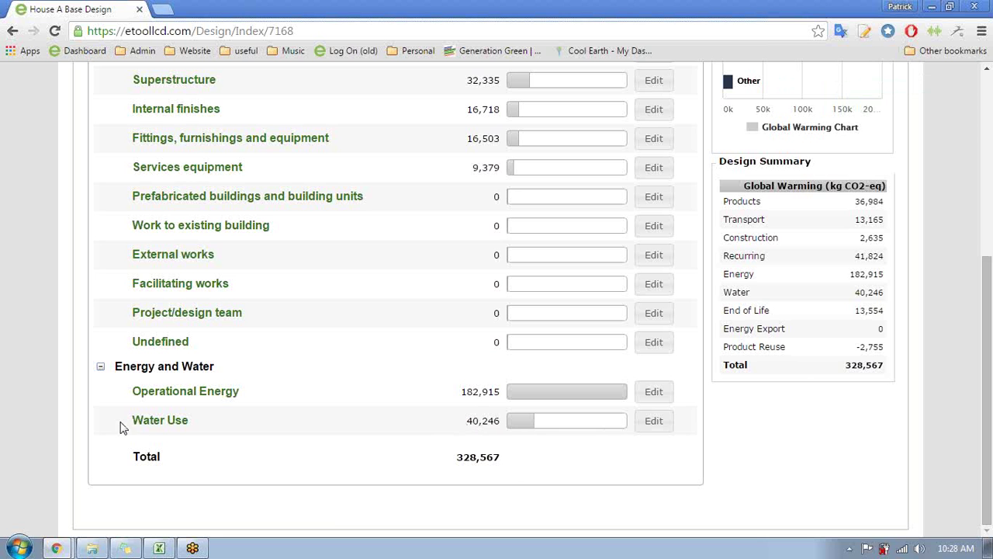
{"action": "left_click", "coordinate": [148, 421]}
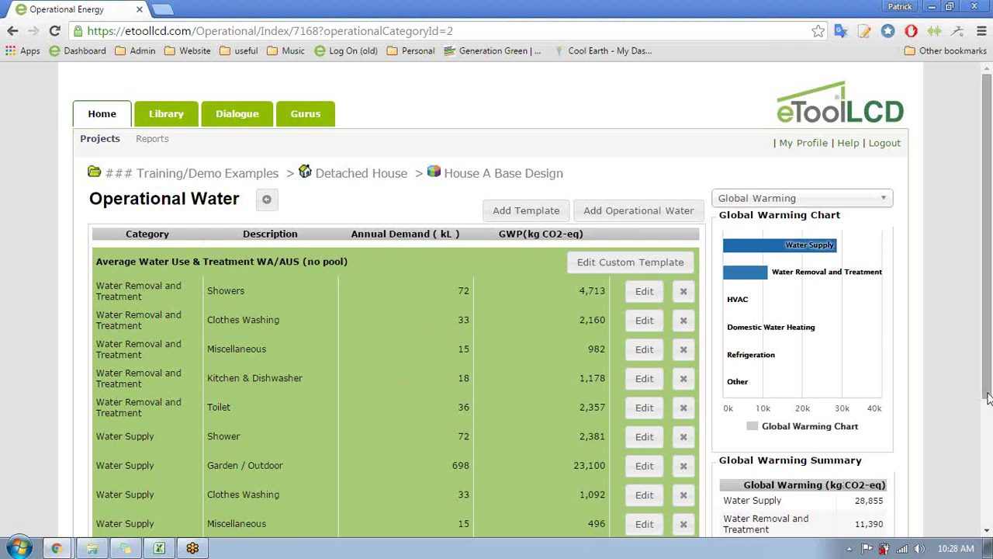
Step: Unlock the Garden / Outdoor entry, replace its demand formula with 100, save, and return
{"action": "scroll", "coordinate": [988, 398], "scroll_direction": "down", "scroll_amount": 2}
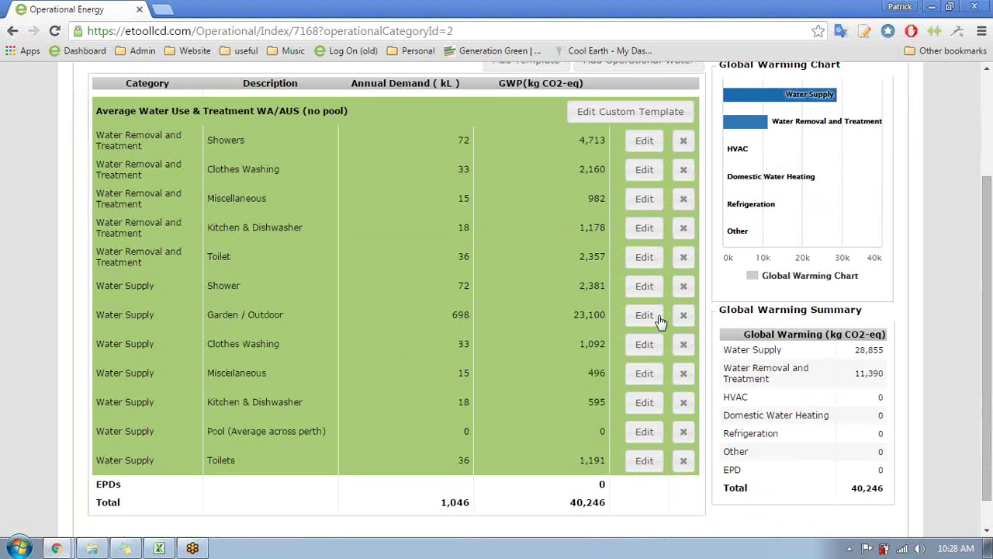
{"action": "left_click", "coordinate": [656, 316]}
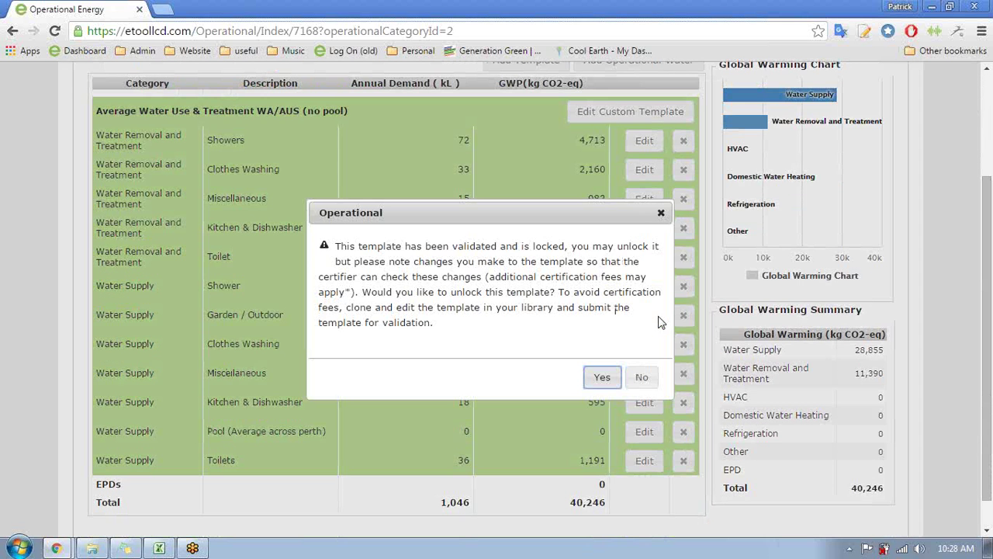
{"action": "left_click", "coordinate": [603, 379]}
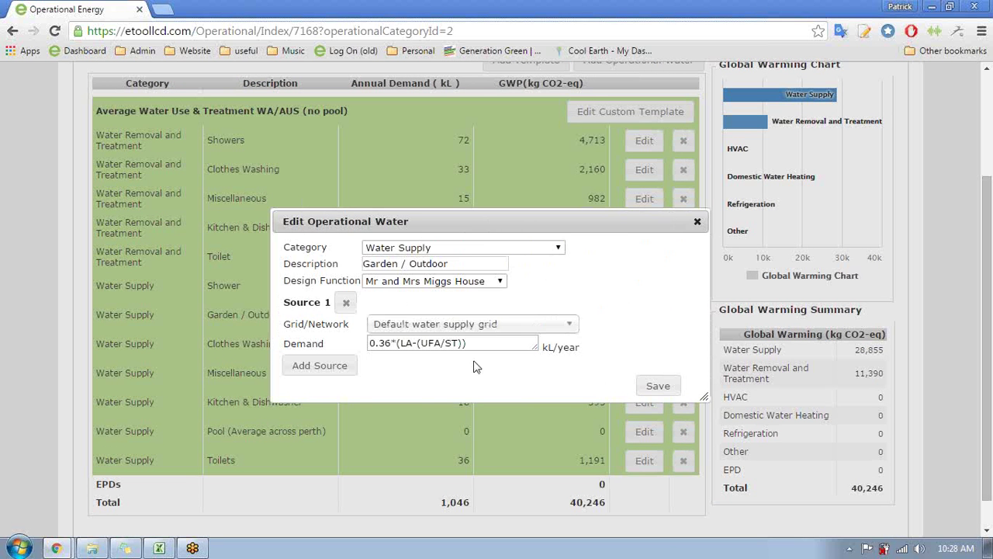
{"action": "left_click", "coordinate": [370, 346]}
{"action": "left_click_drag", "start_coordinate": [474, 344], "coordinate": [335, 342]}
{"action": "type", "text": "100"}
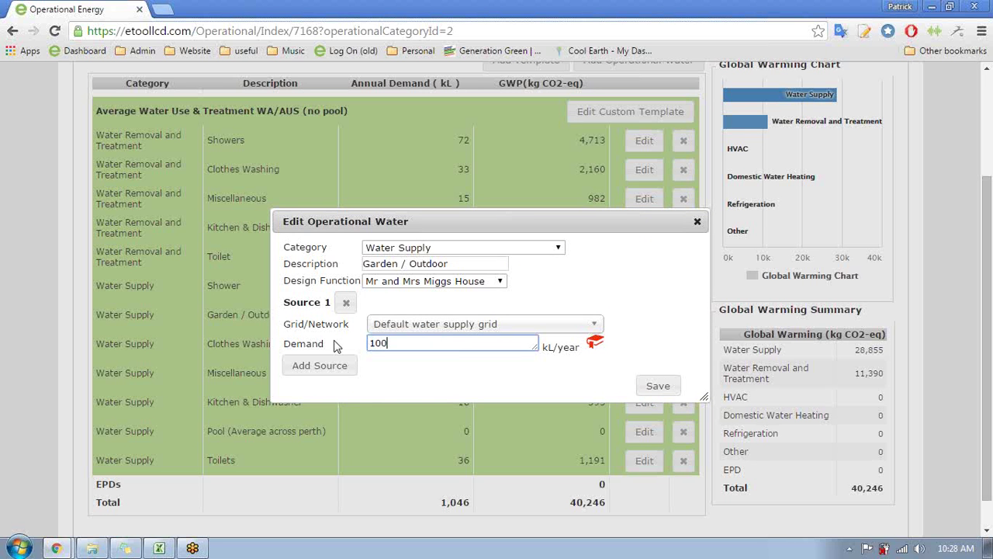
{"action": "left_click", "coordinate": [666, 386]}
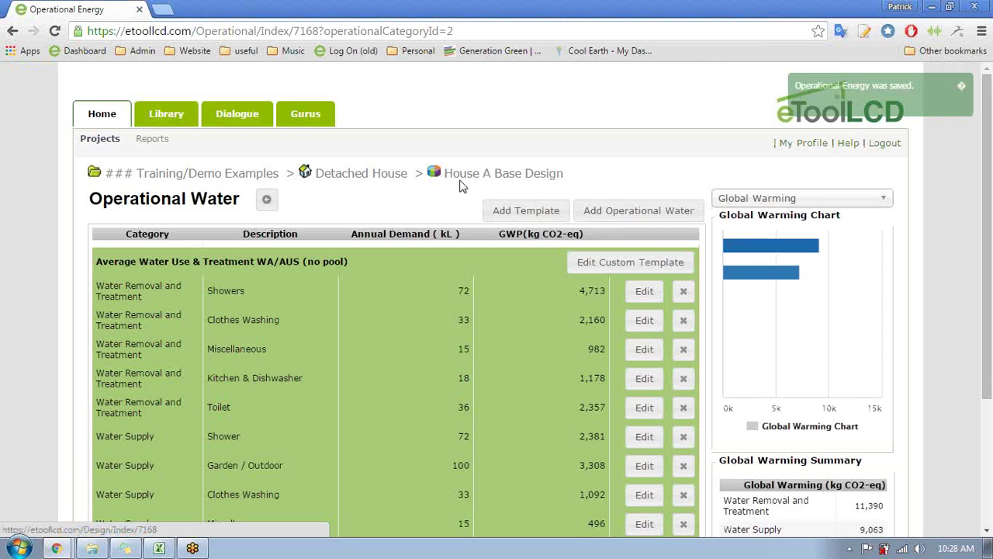
{"action": "left_click", "coordinate": [469, 182]}
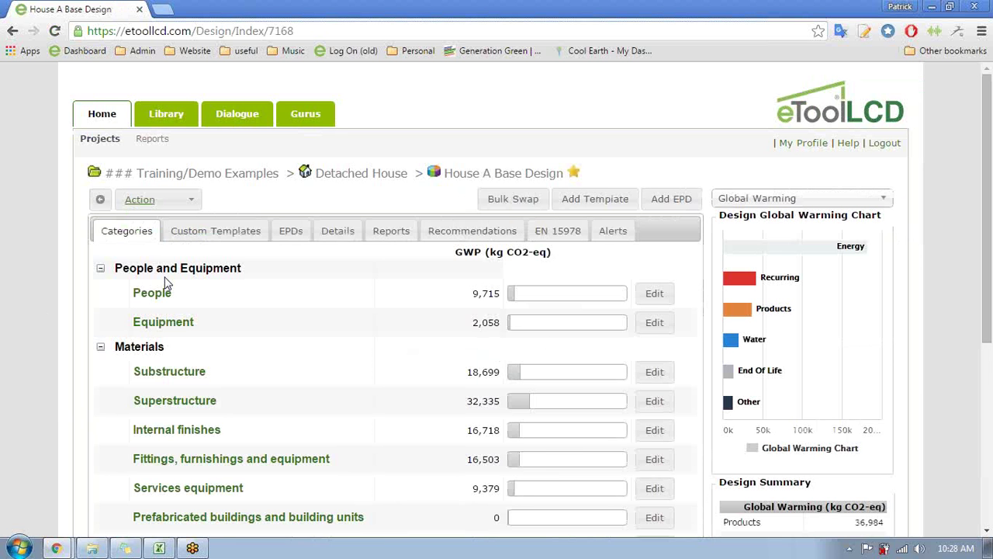
Step: Check the updated totals (Water Use 20,453, total 308,775) and open the impact indicator list
{"action": "scroll", "coordinate": [34, 255], "scroll_direction": "down", "scroll_amount": 3}
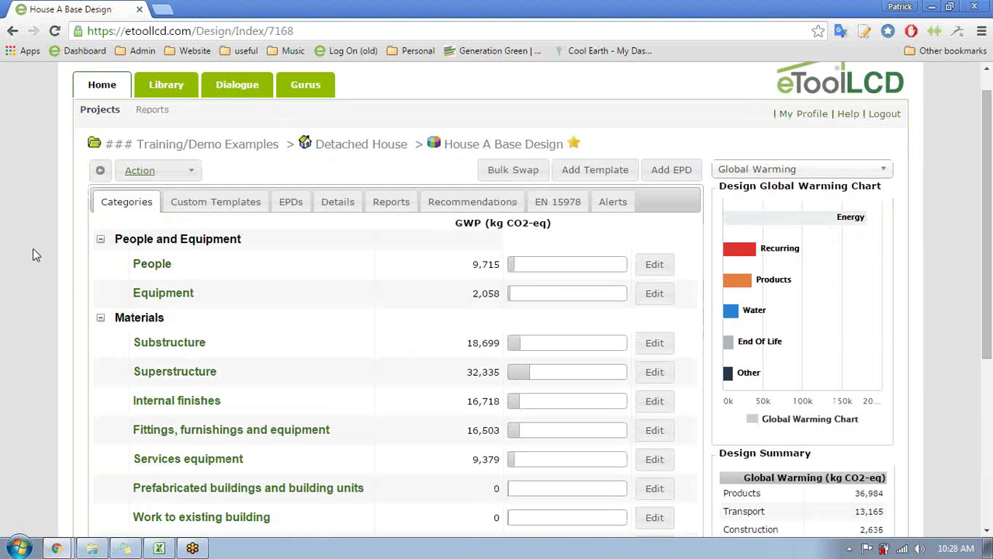
{"action": "scroll", "coordinate": [33, 255], "scroll_direction": "down", "scroll_amount": 1}
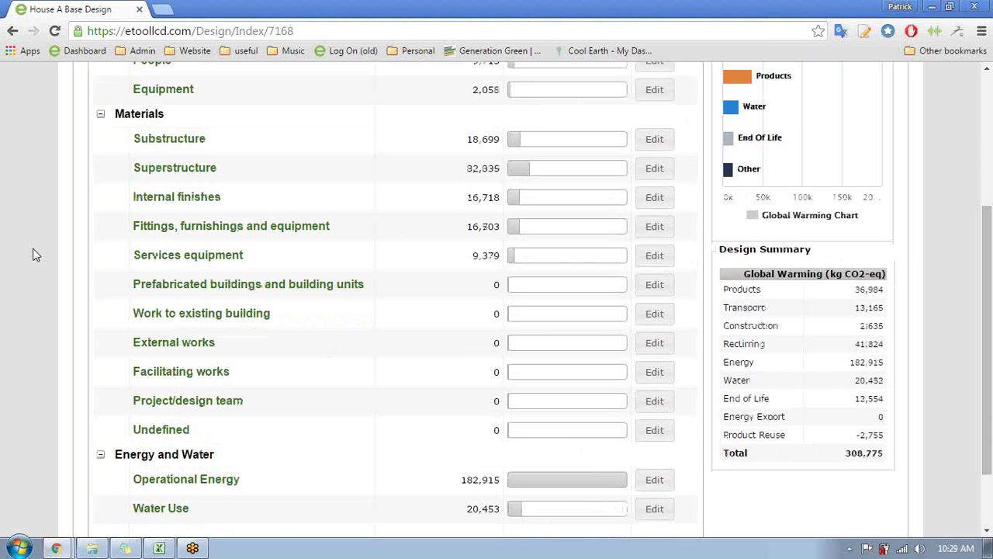
{"action": "scroll", "coordinate": [33, 255], "scroll_direction": "up", "scroll_amount": 4}
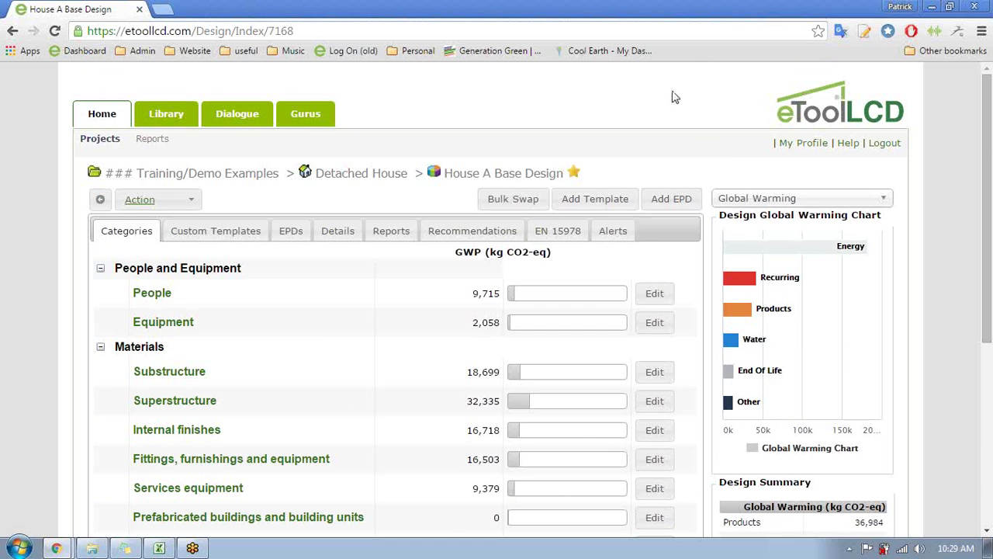
{"action": "left_click", "coordinate": [768, 199]}
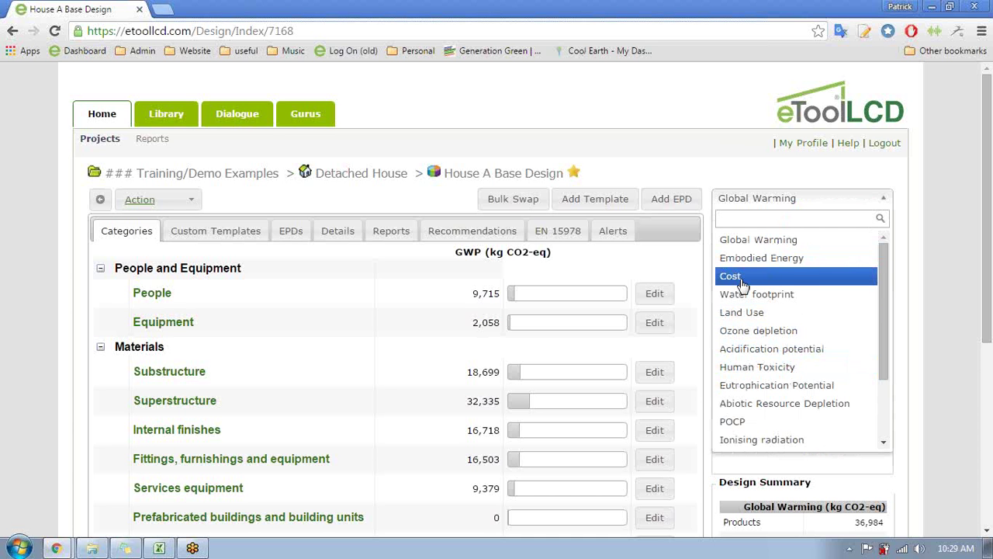
Step: Filter Materials recommendations by 'con' and add Concrete Replacement: 50% Fly-Ash Blend with recording
{"action": "left_click", "coordinate": [471, 225]}
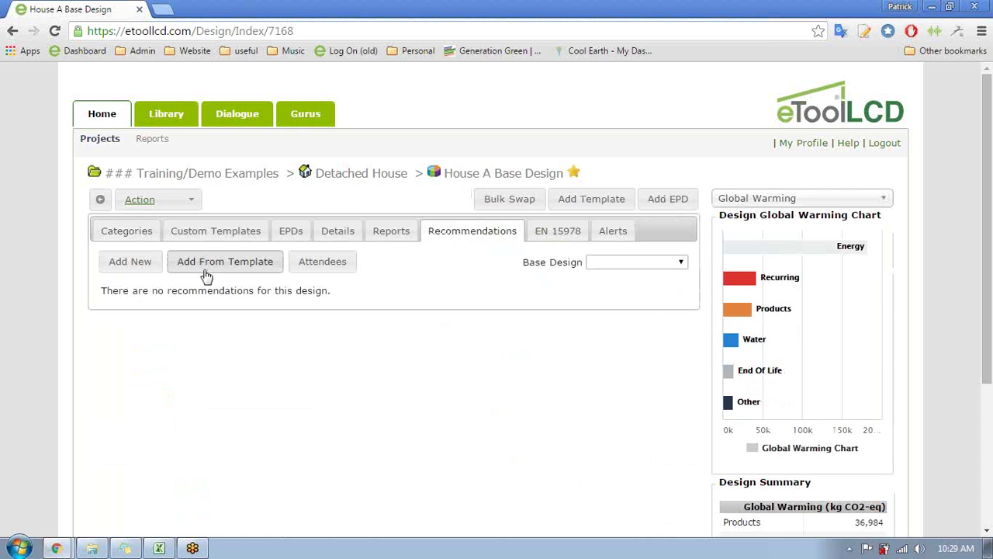
{"action": "left_click", "coordinate": [233, 260]}
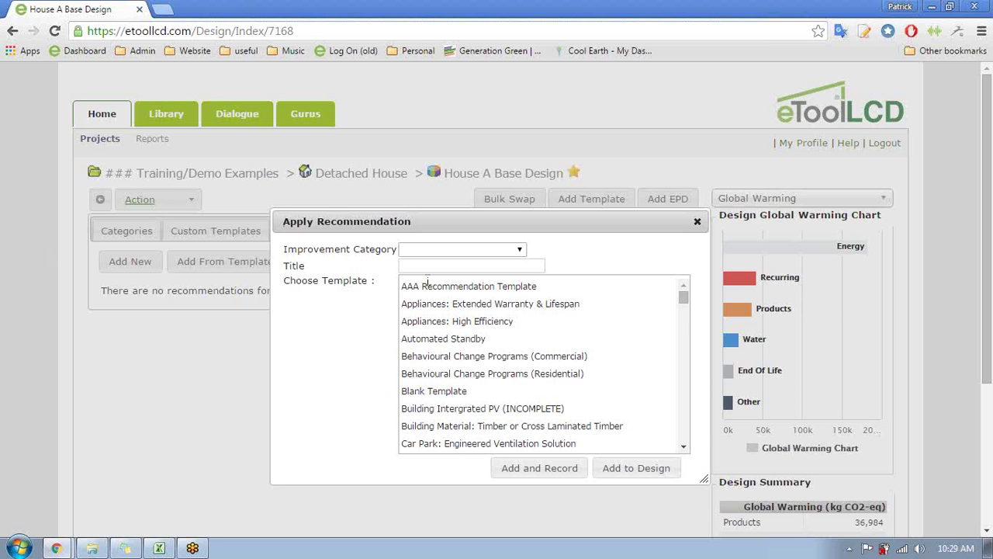
{"action": "left_click", "coordinate": [519, 251]}
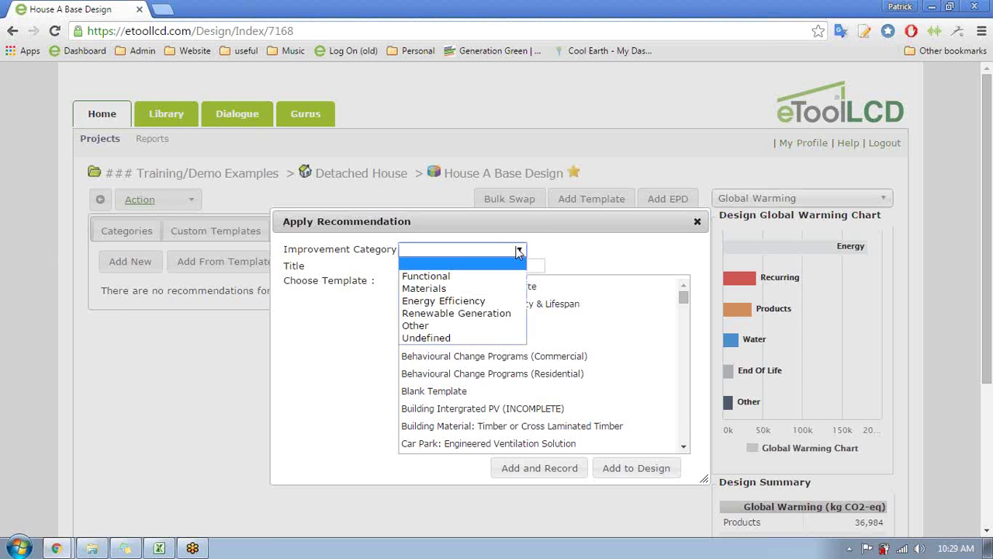
{"action": "left_click", "coordinate": [481, 289]}
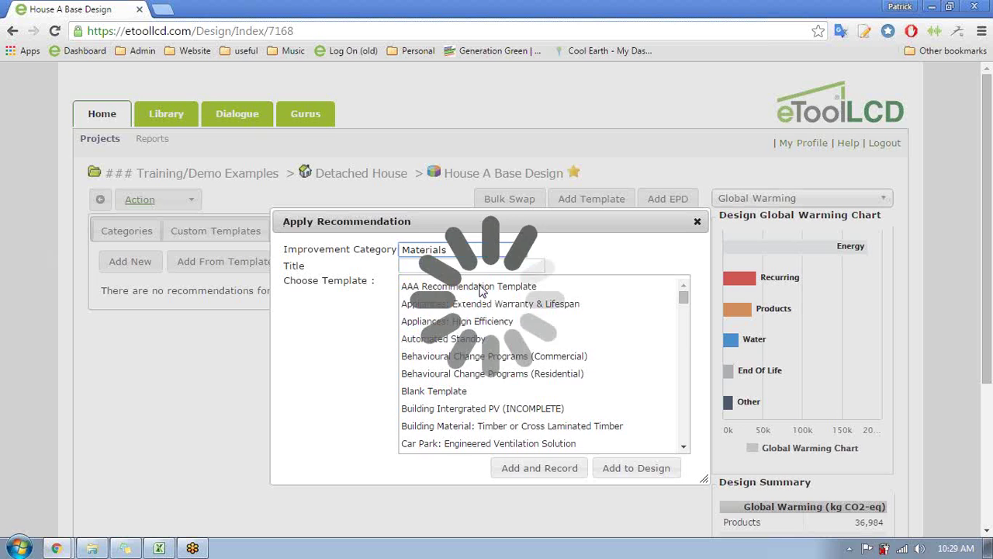
{"action": "left_click", "coordinate": [459, 265]}
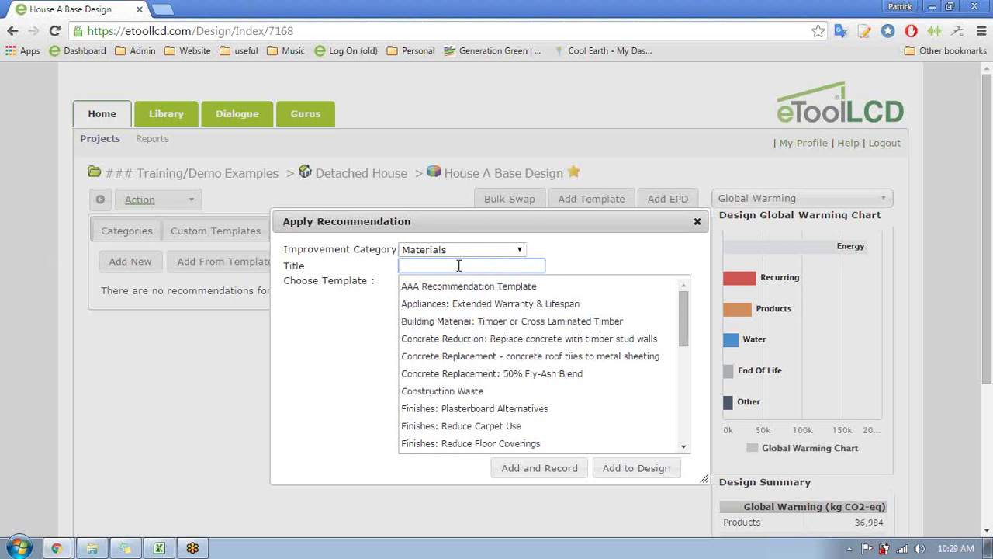
{"action": "type", "text": "c"}
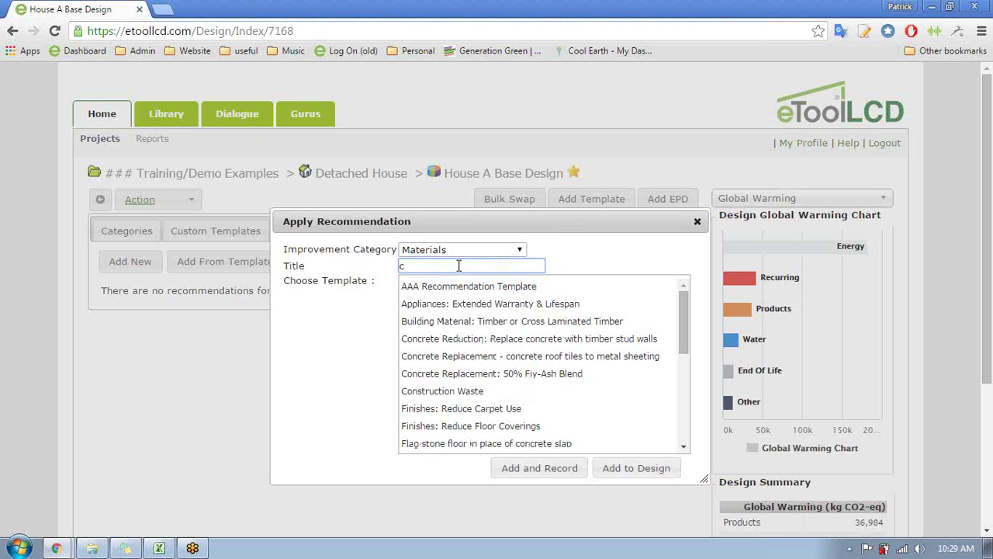
{"action": "type", "text": "on"}
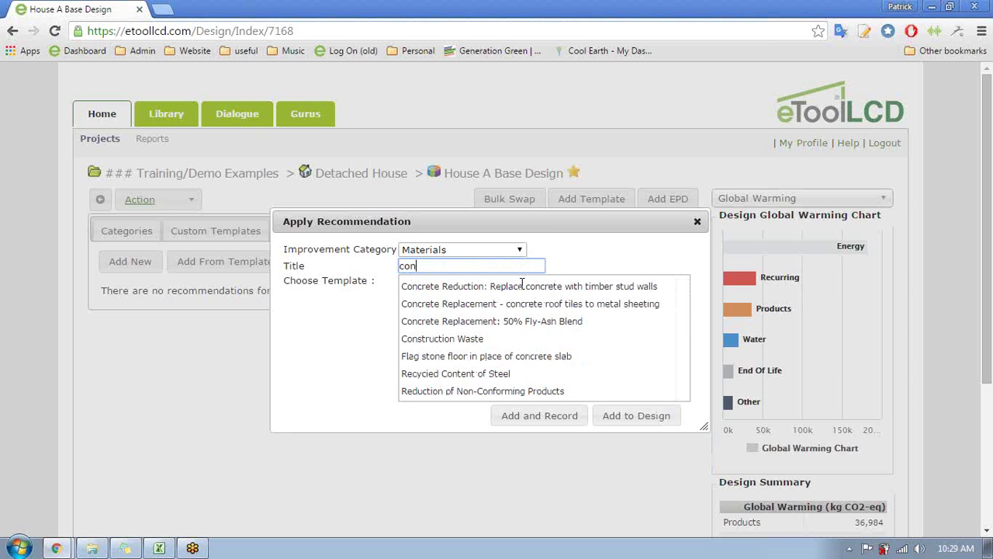
{"action": "left_click", "coordinate": [510, 322]}
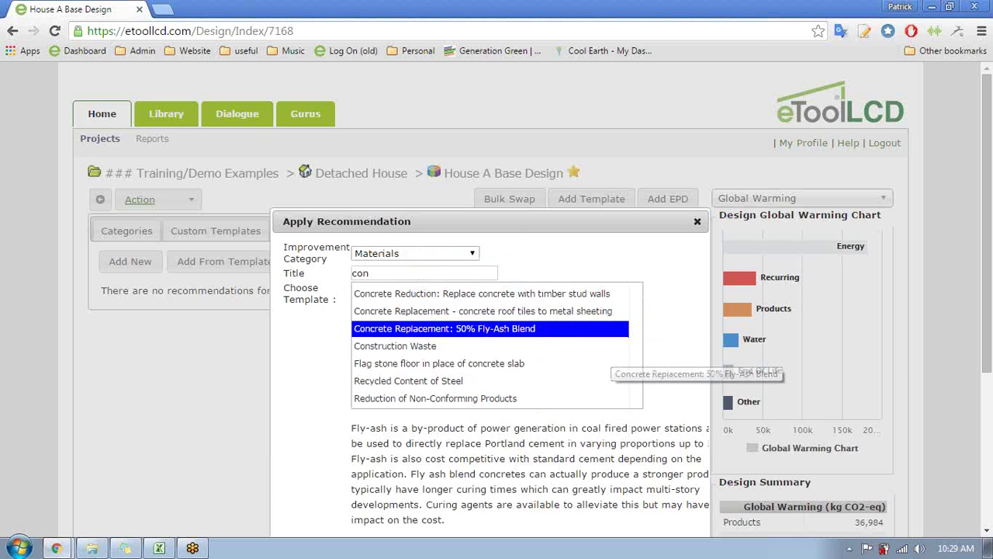
{"action": "left_click", "coordinate": [987, 531]}
{"action": "scroll", "coordinate": [987, 530], "scroll_direction": "down", "scroll_amount": 3}
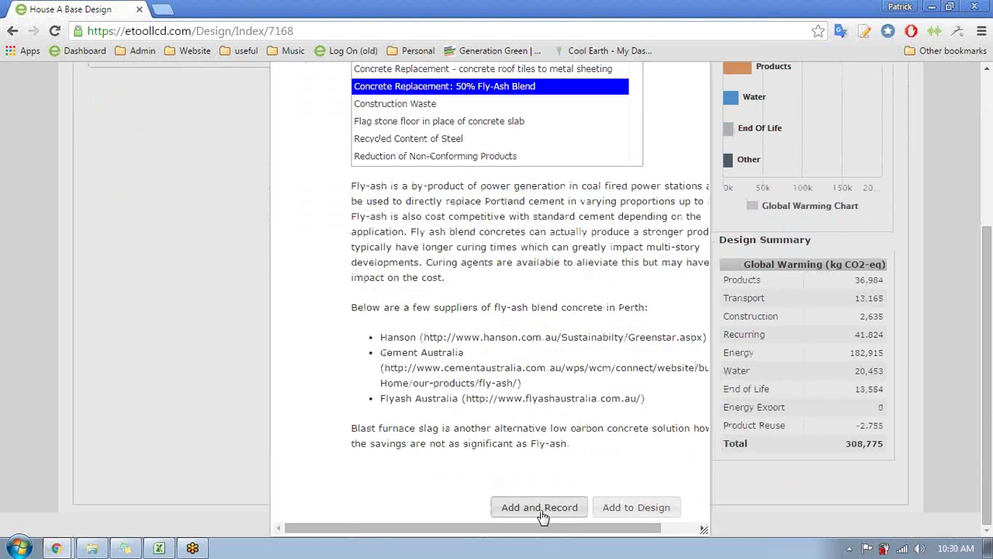
{"action": "left_click", "coordinate": [543, 516]}
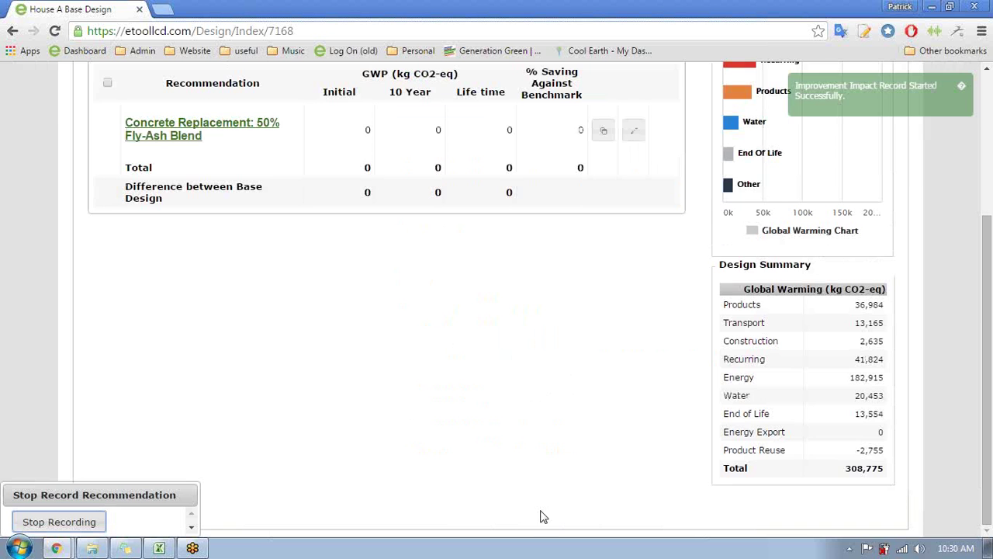
Step: Scroll back up to confirm the fly-ash recommendation was applied, GWP values still 0
{"action": "left_click_drag", "start_coordinate": [990, 462], "coordinate": [988, 351]}
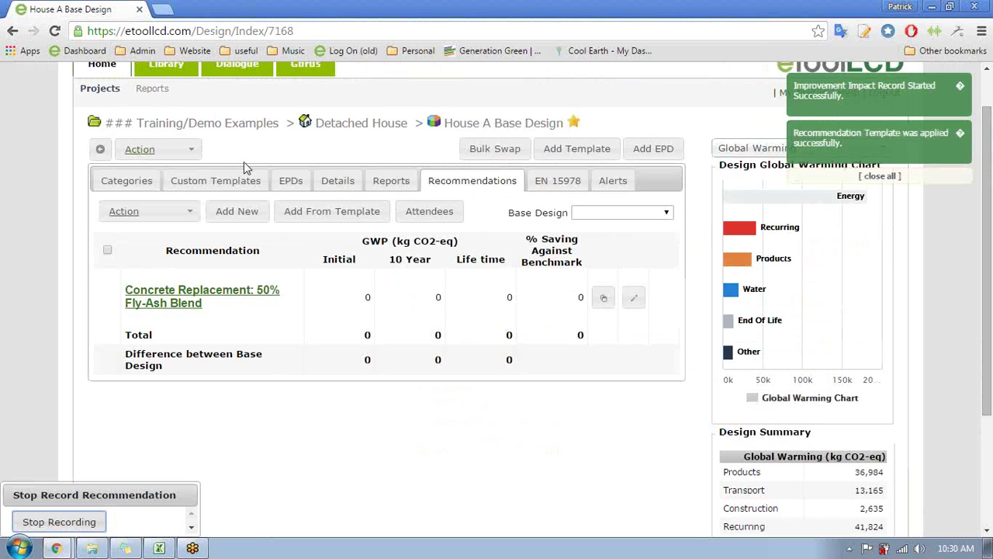
Step: Open the Detached house brick veneer embodied template's nested templates and edit 'Floor, 100mm slab on ground'
{"action": "left_click", "coordinate": [195, 180]}
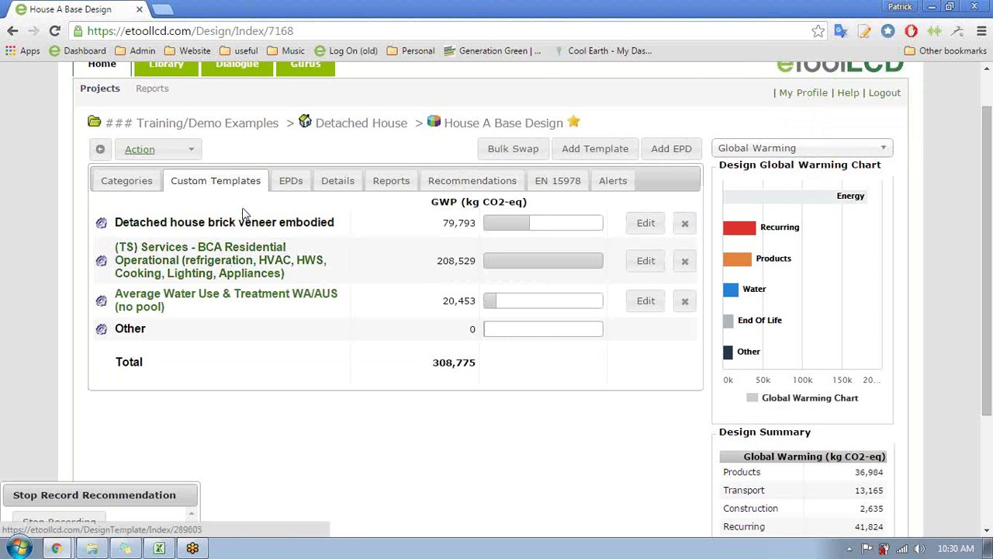
{"action": "left_click", "coordinate": [243, 217]}
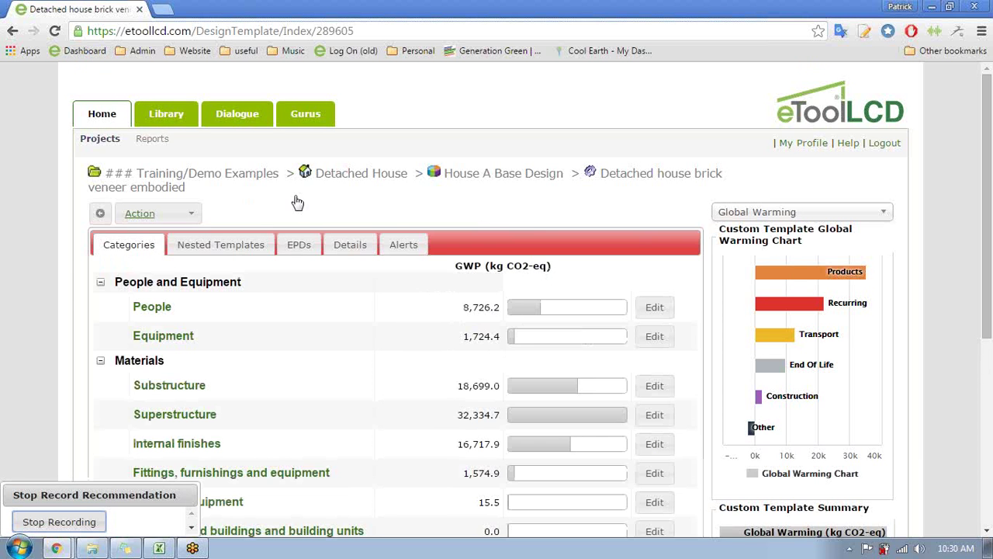
{"action": "left_click", "coordinate": [239, 246]}
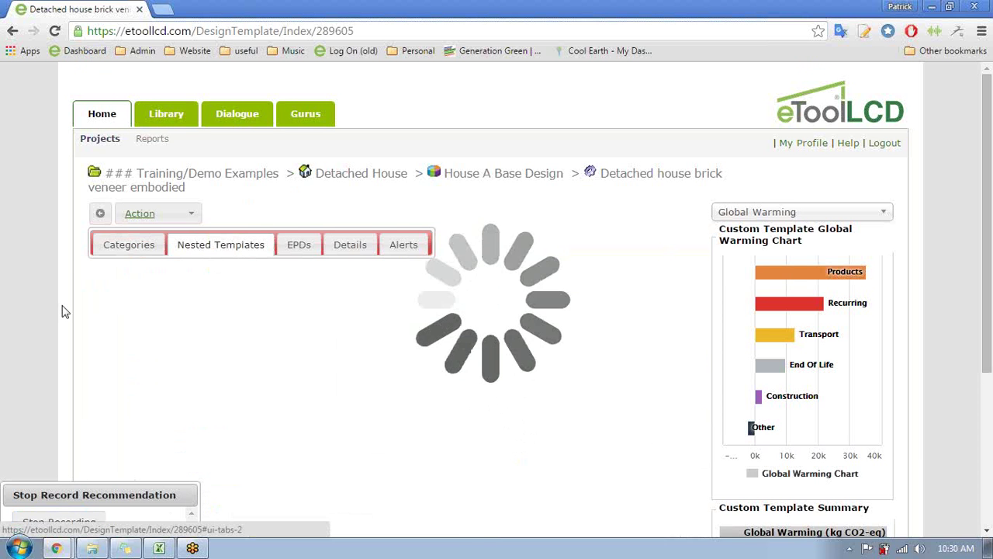
{"action": "scroll", "coordinate": [66, 310], "scroll_direction": "down", "scroll_amount": 1}
{"action": "scroll", "coordinate": [65, 311], "scroll_direction": "down", "scroll_amount": 5}
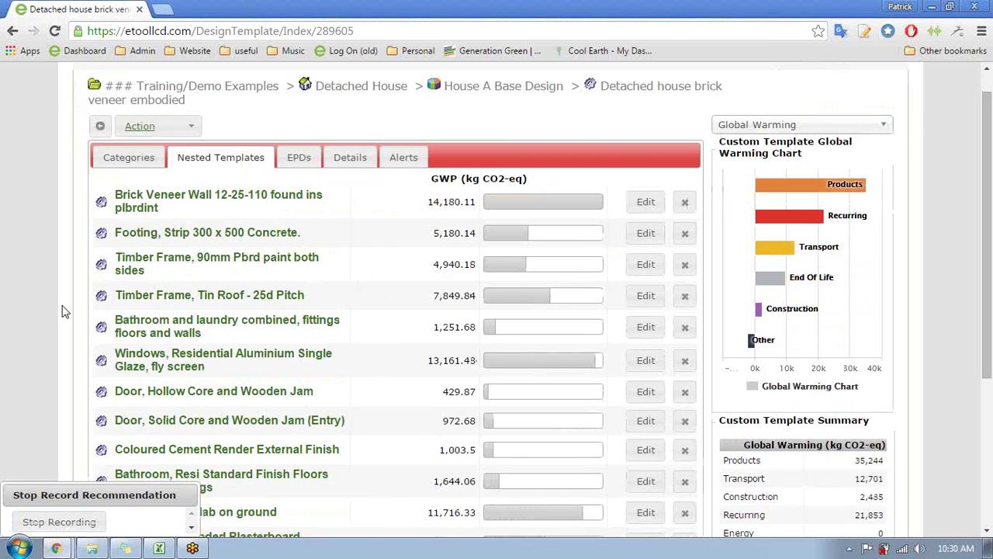
{"action": "scroll", "coordinate": [65, 311], "scroll_direction": "down", "scroll_amount": 2}
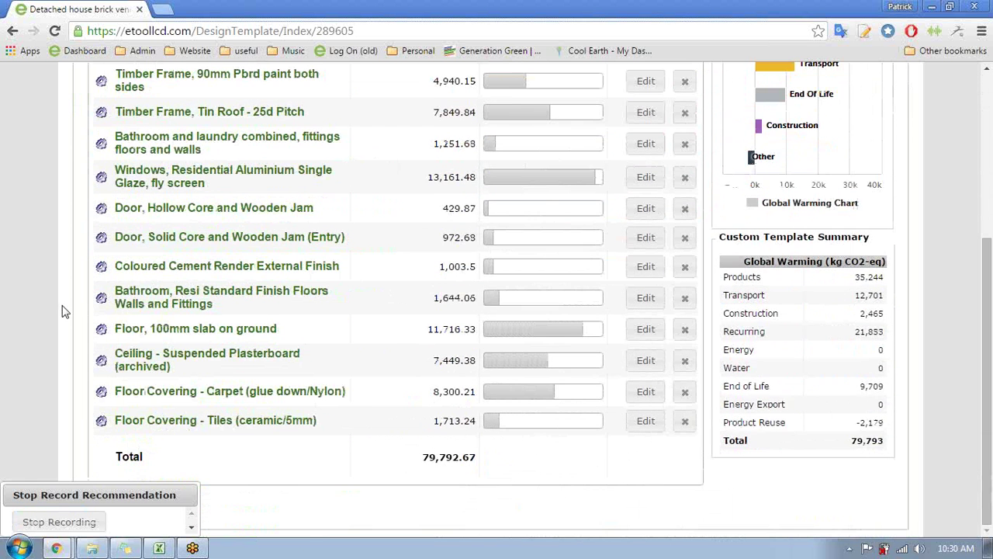
{"action": "scroll", "coordinate": [65, 310], "scroll_direction": "up", "scroll_amount": 4}
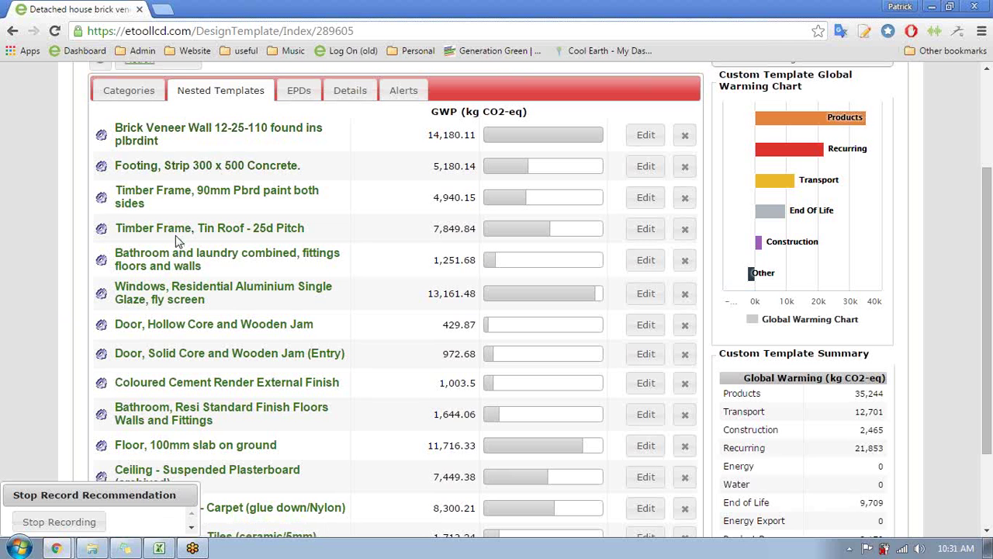
{"action": "scroll", "coordinate": [45, 300], "scroll_direction": "down", "scroll_amount": 2}
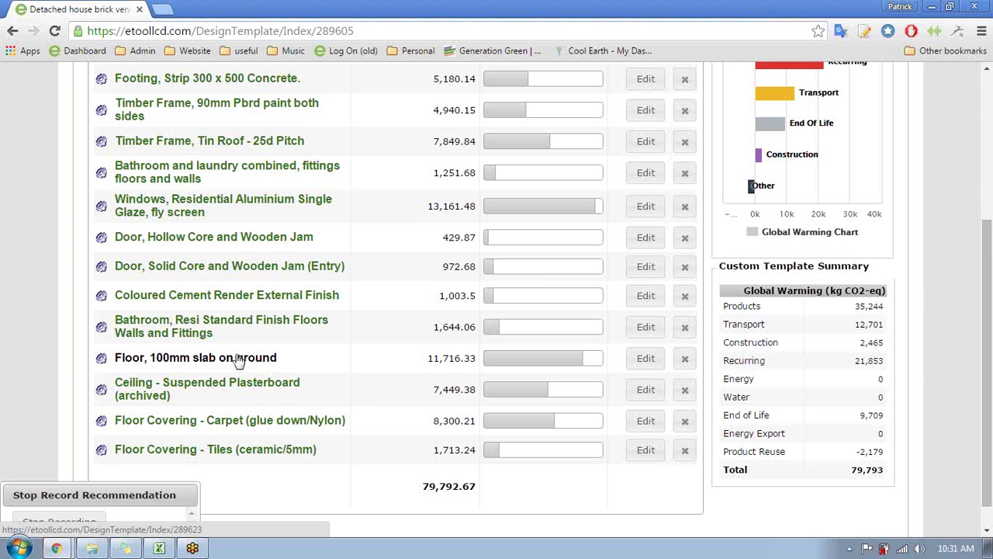
{"action": "left_click", "coordinate": [646, 359]}
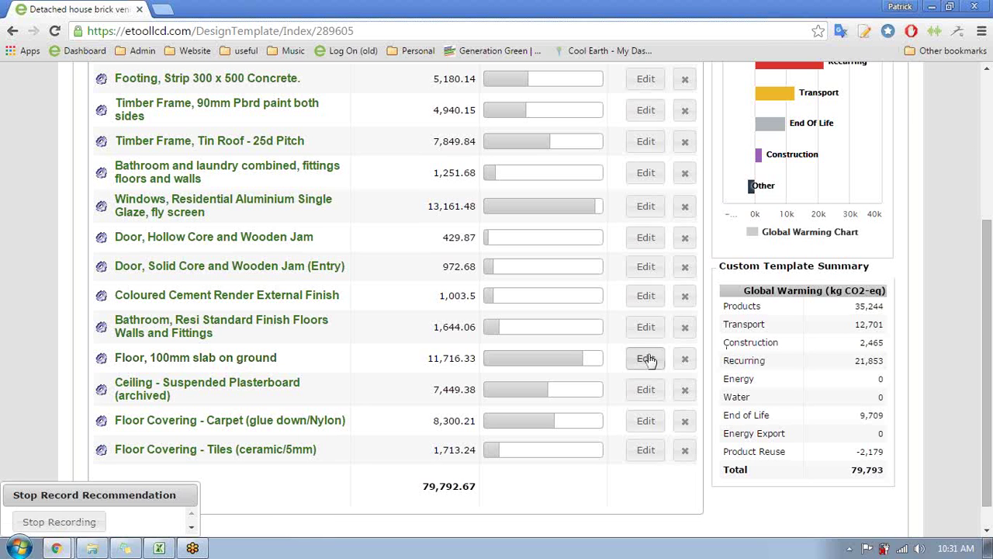
Step: View the Floor, 100mm slab on ground template's details, then go back to House A Base Design
{"action": "left_click", "coordinate": [649, 360]}
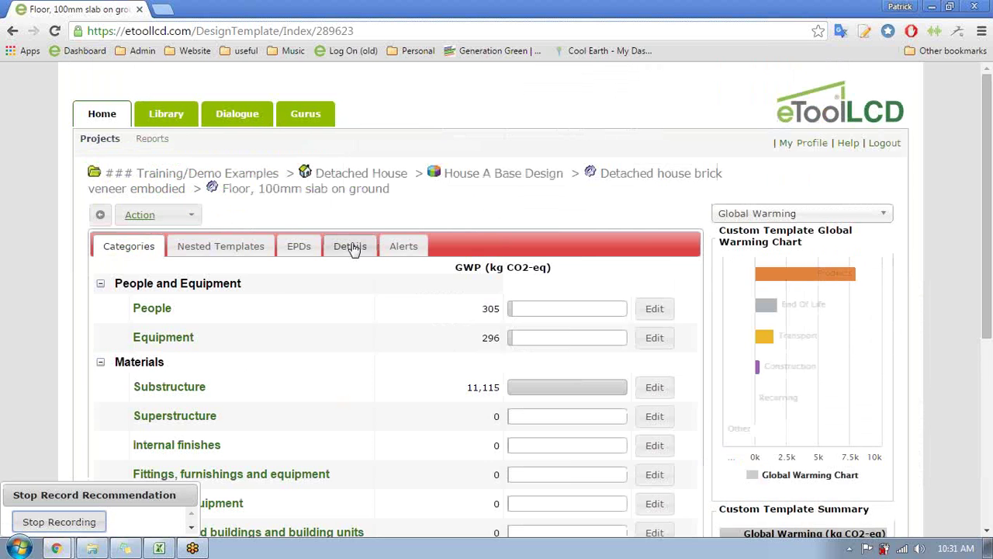
{"action": "left_click", "coordinate": [353, 246]}
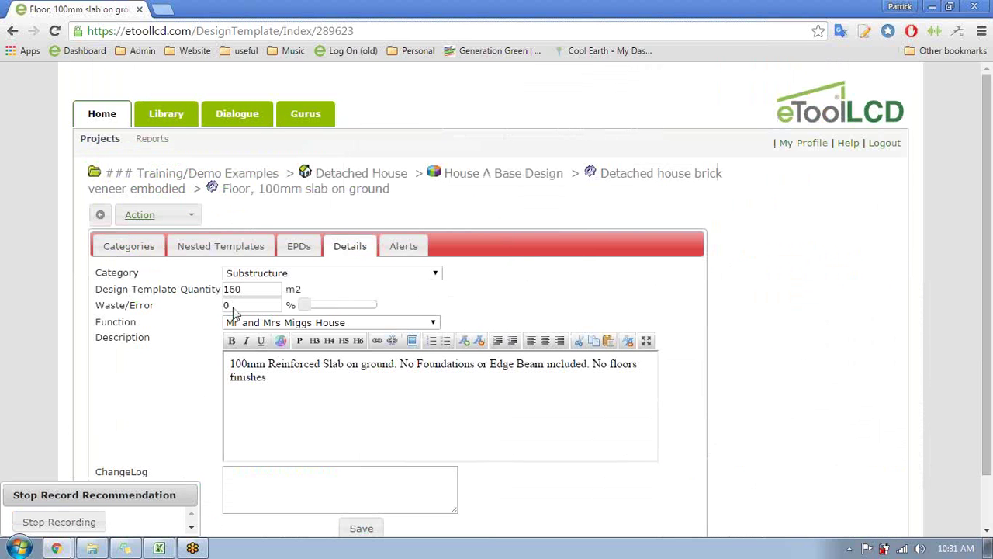
{"action": "left_click", "coordinate": [194, 217]}
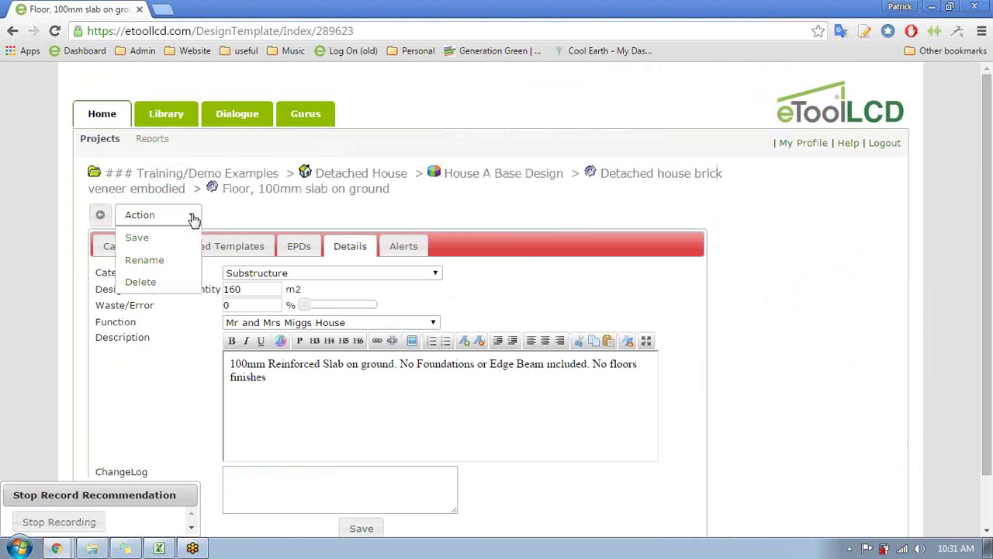
{"action": "left_click", "coordinate": [303, 215]}
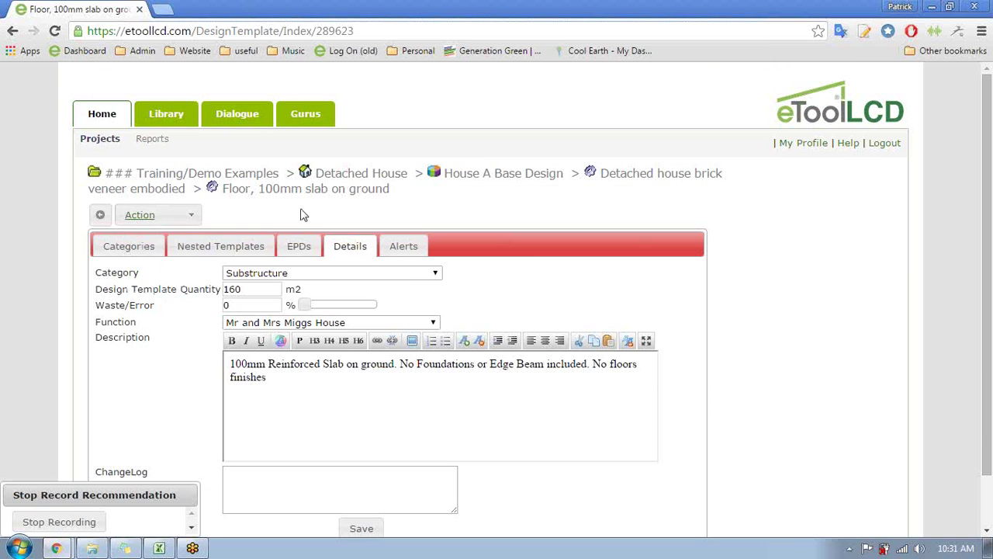
{"action": "left_click", "coordinate": [503, 174]}
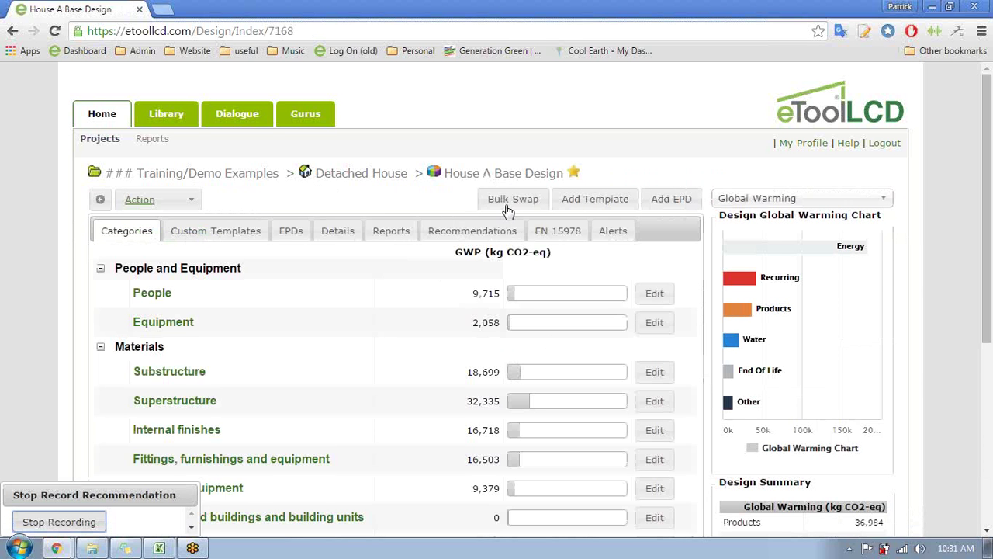
Step: Start a Bulk Swap and expand the Concrete | Reinforced material group
{"action": "left_click", "coordinate": [512, 208]}
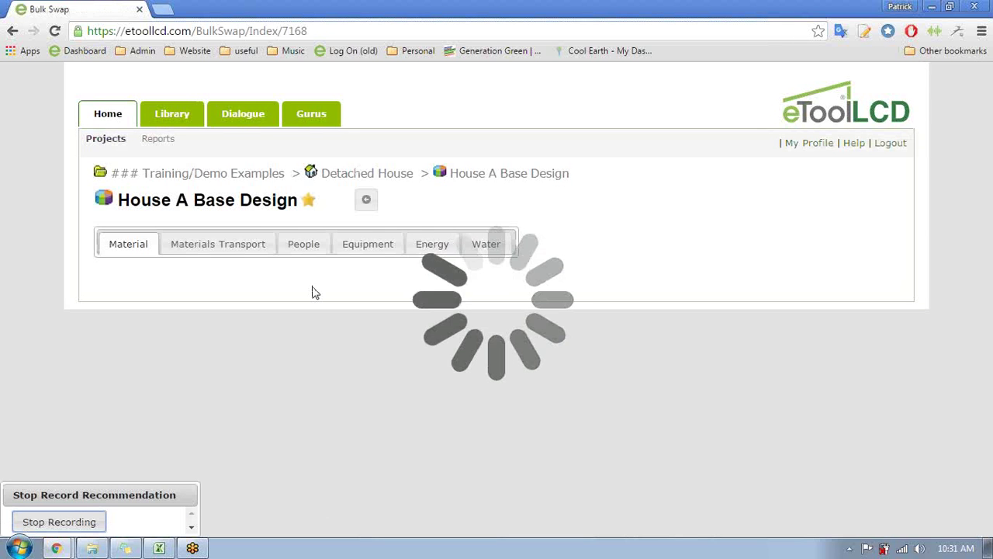
{"action": "scroll", "coordinate": [34, 324], "scroll_direction": "down", "scroll_amount": 3}
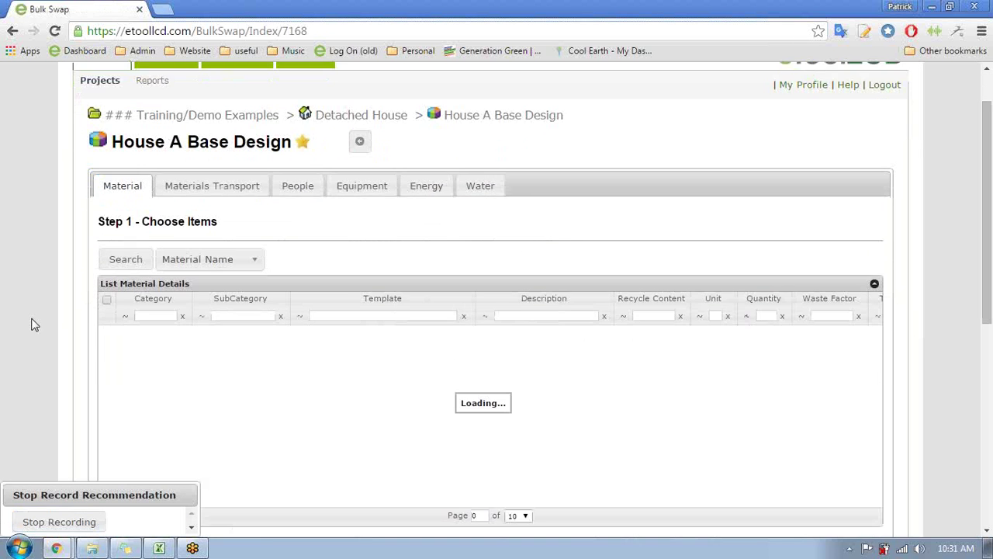
{"action": "scroll", "coordinate": [34, 324], "scroll_direction": "down", "scroll_amount": 1}
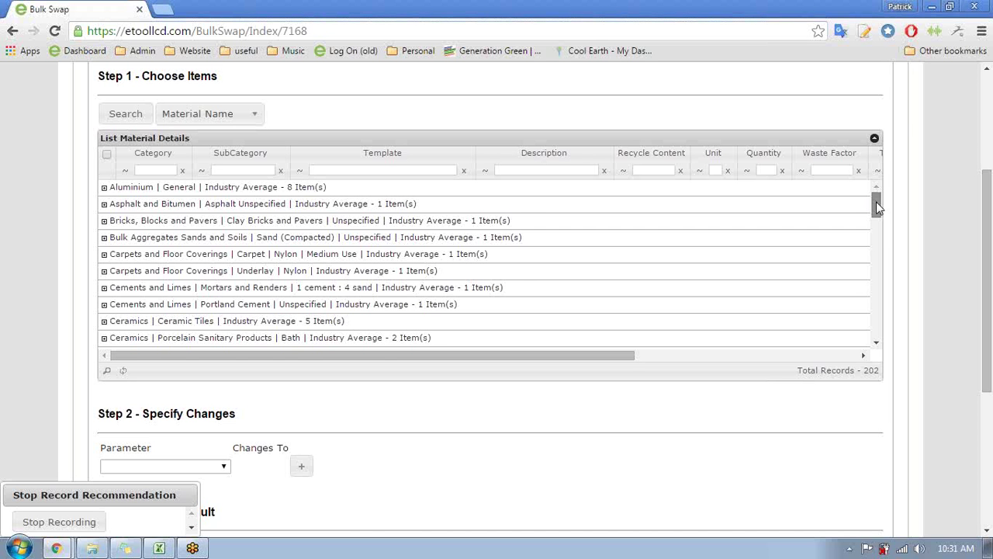
{"action": "mouse_move", "coordinate": [877, 206]}
{"action": "left_mouse_down"}
{"action": "mouse_move", "coordinate": [886, 245]}
{"action": "mouse_move", "coordinate": [877, 326]}
{"action": "mouse_move", "coordinate": [868, 219]}
{"action": "left_mouse_up"}
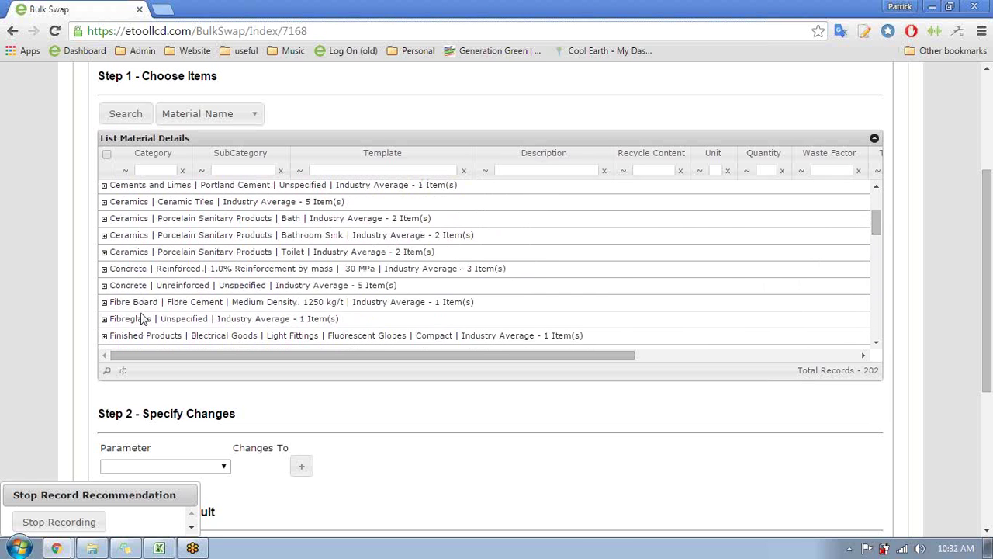
{"action": "left_click", "coordinate": [104, 270]}
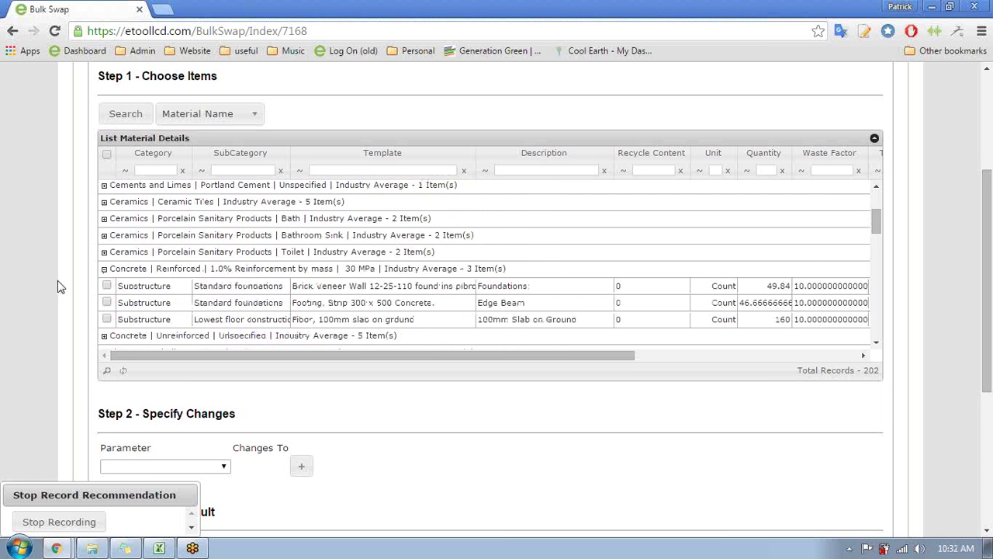
{"action": "scroll", "coordinate": [58, 280], "scroll_direction": "down", "scroll_amount": 2}
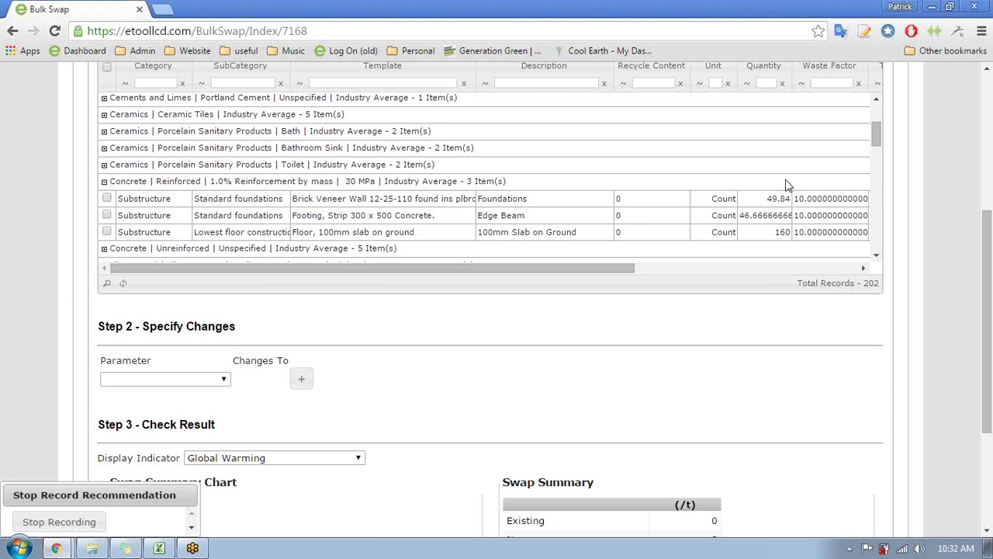
{"action": "left_click", "coordinate": [877, 257]}
{"action": "left_click", "coordinate": [876, 258]}
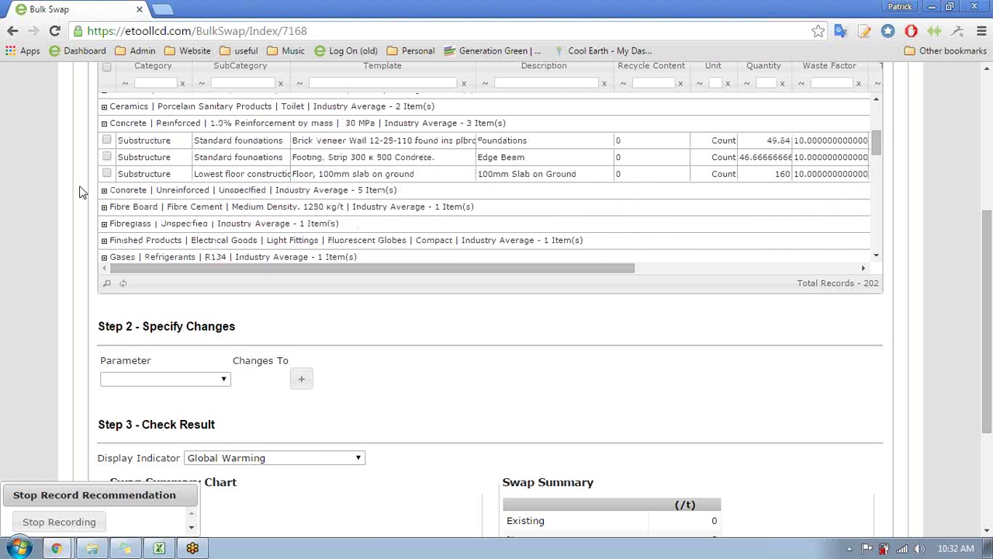
Step: Tick the 100mm Slab on Ground item under Concrete | Unreinforced and list the swappable parameters
{"action": "left_click", "coordinate": [104, 191]}
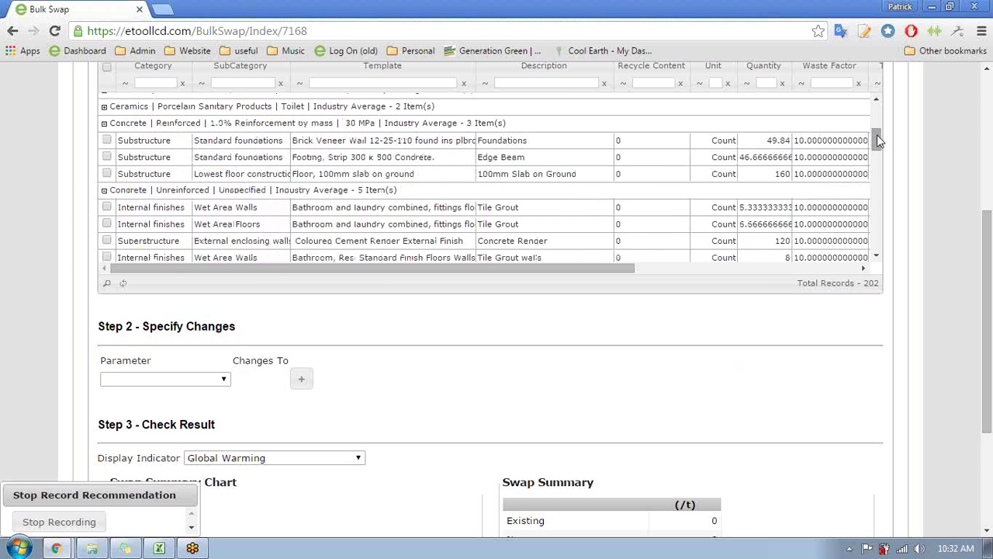
{"action": "mouse_move", "coordinate": [877, 136]}
{"action": "left_mouse_down"}
{"action": "mouse_move", "coordinate": [877, 146]}
{"action": "mouse_move", "coordinate": [876, 134]}
{"action": "left_mouse_up"}
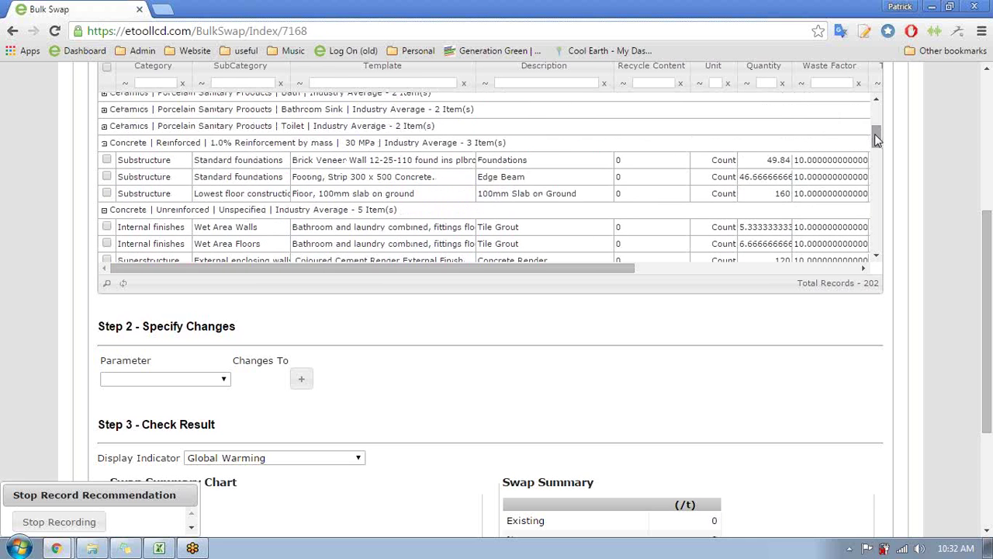
{"action": "left_click", "coordinate": [106, 193]}
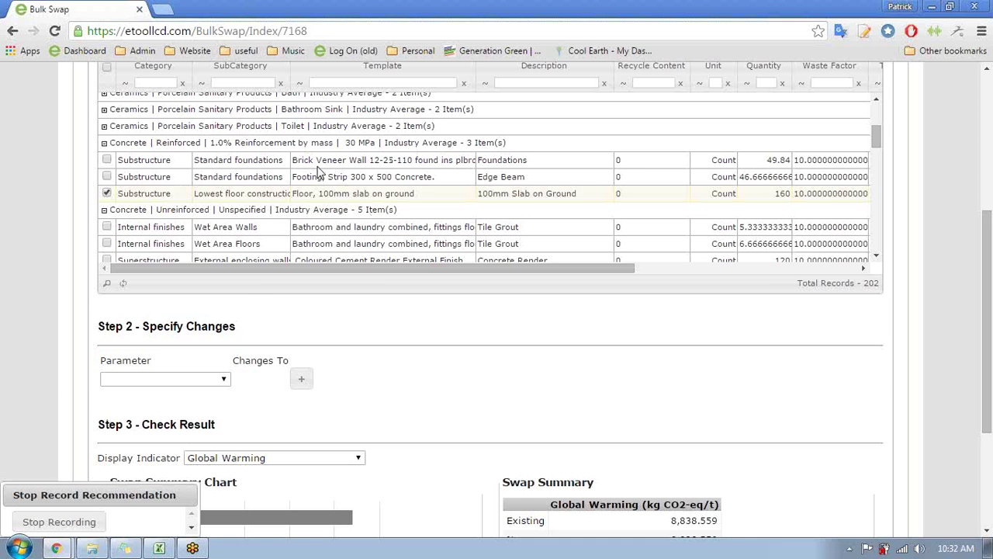
{"action": "scroll", "coordinate": [43, 345], "scroll_direction": "down", "scroll_amount": 1}
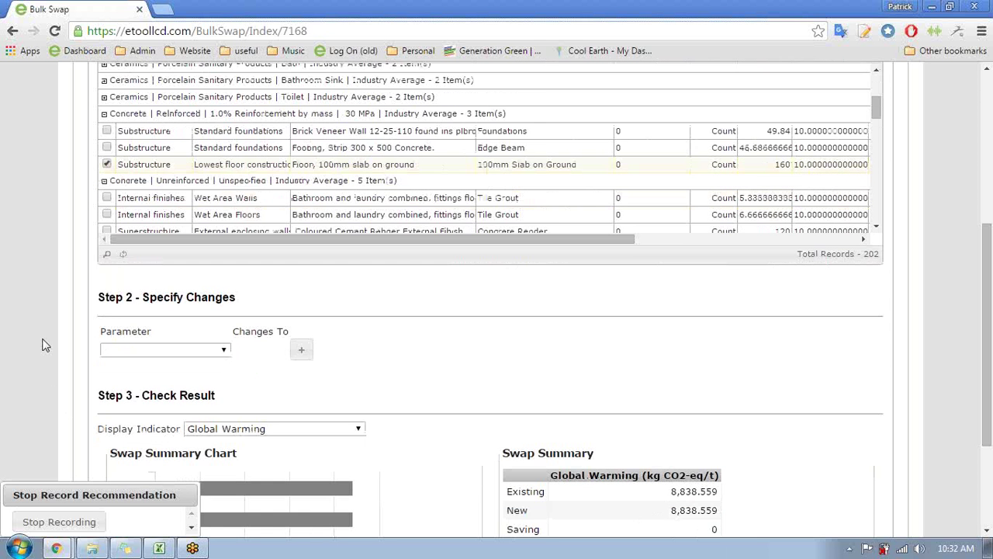
{"action": "left_click", "coordinate": [222, 322]}
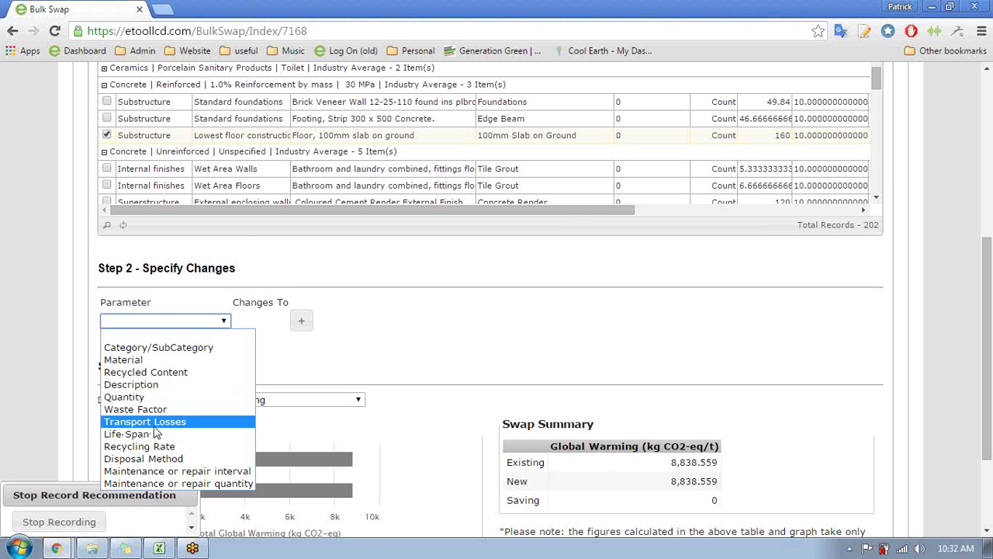
Step: Set Material to change to Concrete | Reinforced | 1.0% | Fly Ash Blends | 30 MPa | 50% FA
{"action": "left_click", "coordinate": [167, 360]}
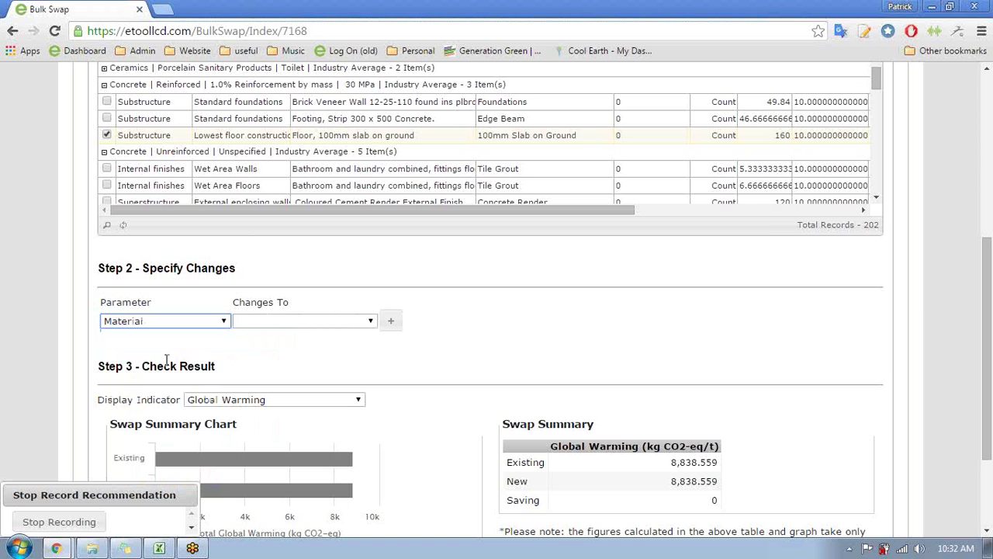
{"action": "left_click", "coordinate": [370, 326]}
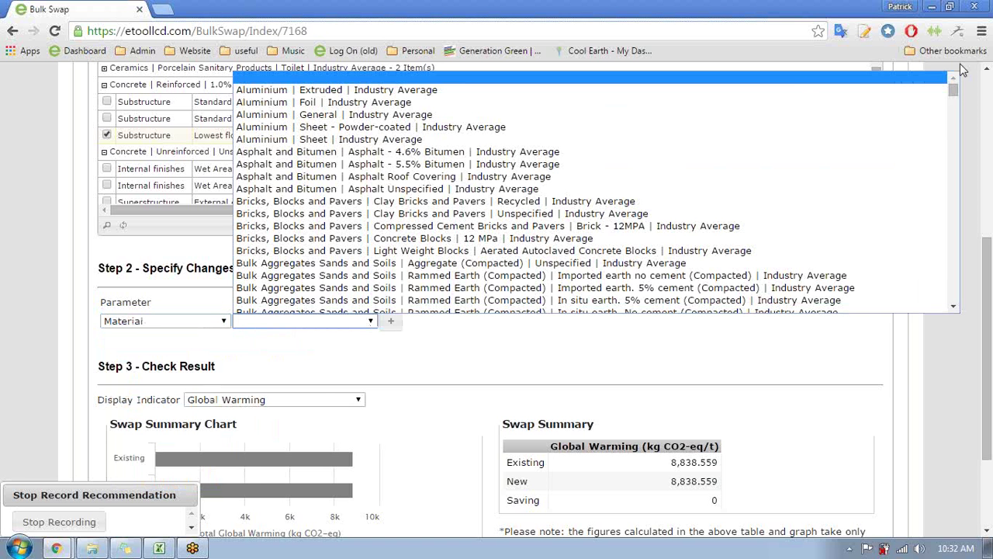
{"action": "left_click_drag", "start_coordinate": [956, 93], "coordinate": [958, 124]}
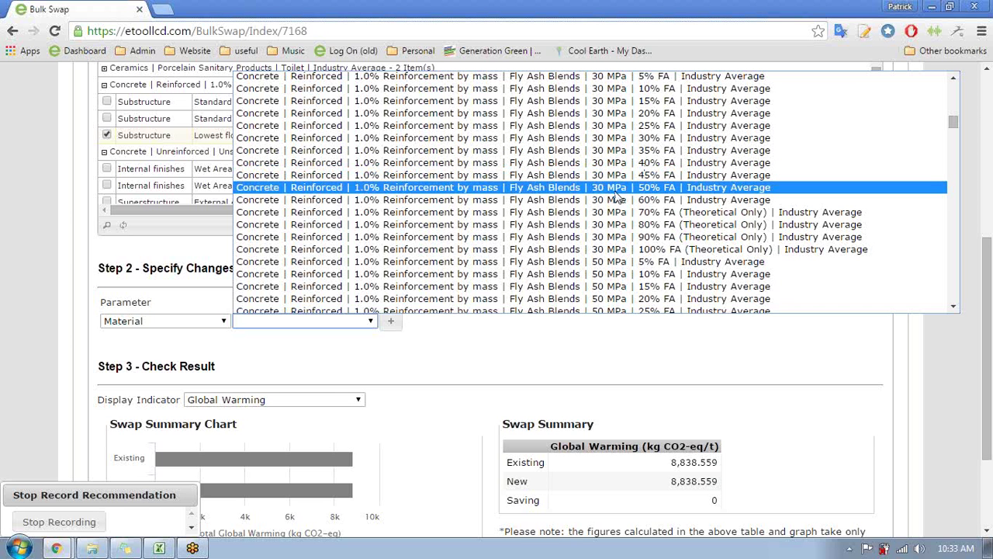
{"action": "left_click", "coordinate": [656, 191]}
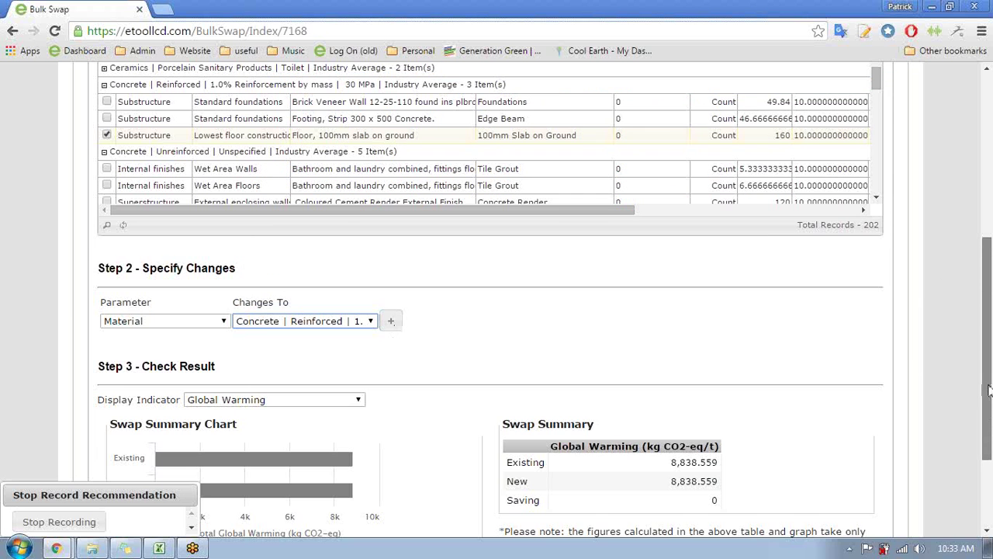
{"action": "left_click_drag", "start_coordinate": [989, 395], "coordinate": [989, 445]}
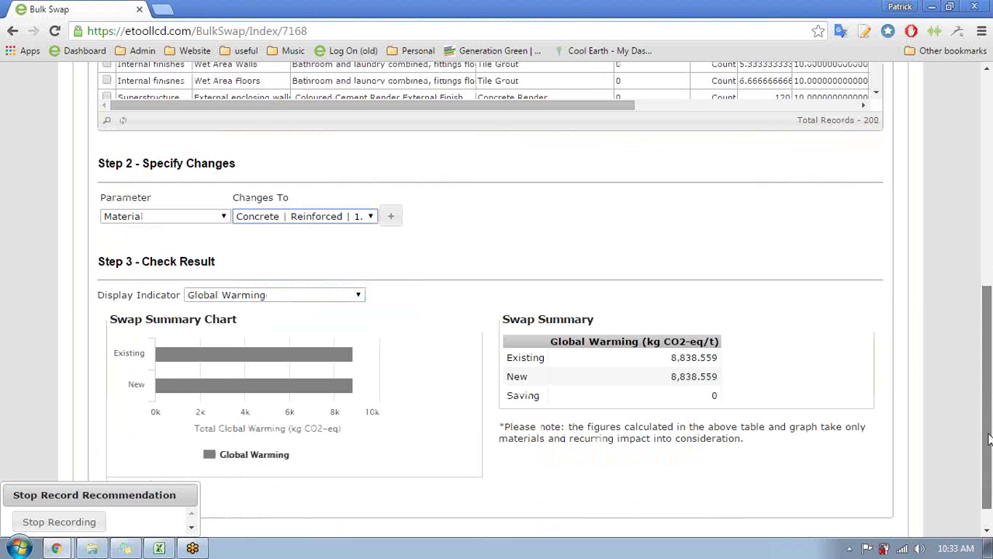
Step: Add the fly-ash material change, dropping GWP from 8,838.559 to 6,342.753, and apply the swap
{"action": "left_click", "coordinate": [393, 217]}
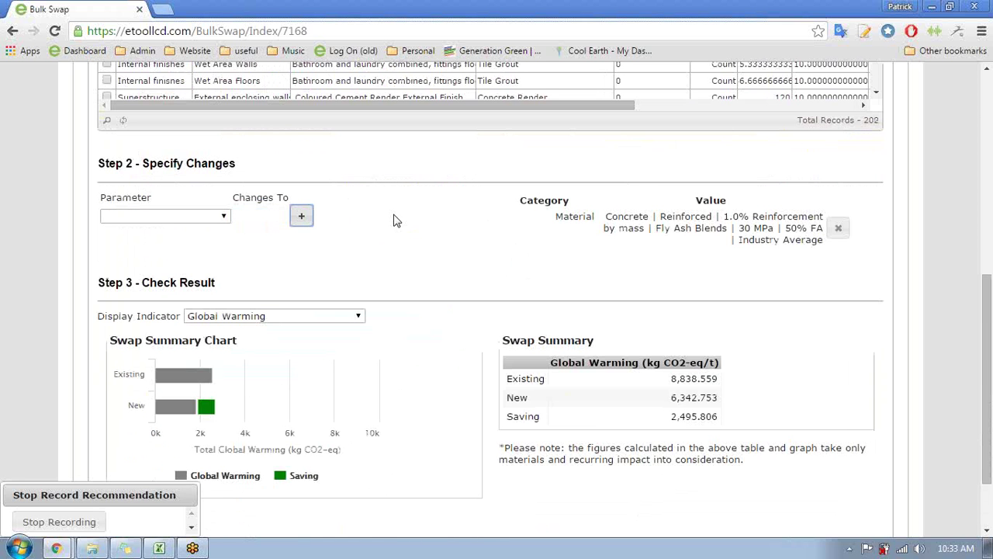
{"action": "mouse_move", "coordinate": [295, 375]}
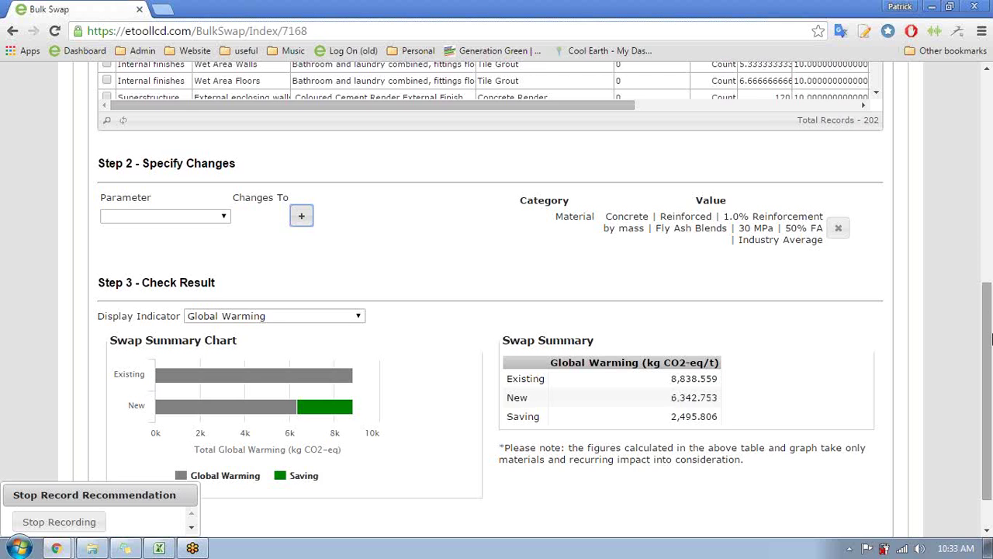
{"action": "scroll", "coordinate": [988, 418], "scroll_direction": "down", "scroll_amount": 2}
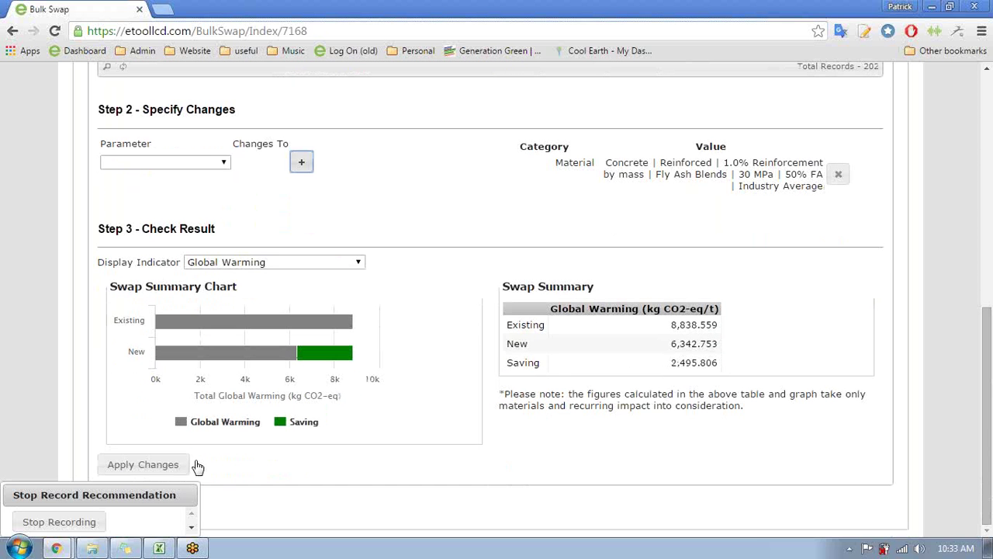
{"action": "left_click", "coordinate": [172, 467]}
{"action": "left_click", "coordinate": [173, 465]}
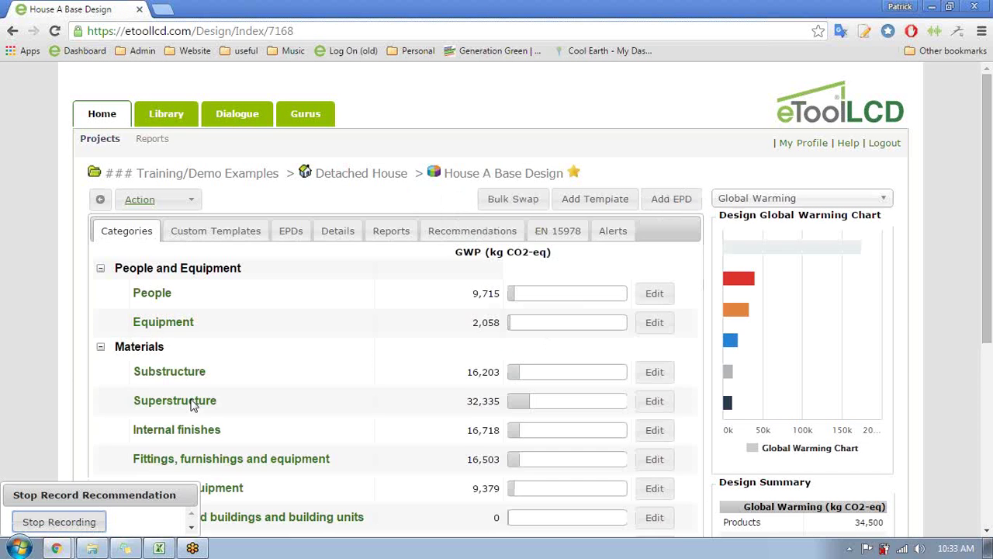
Step: Stop recording and save the 'Concrete Replacement: 50% Fly-Ash Blend' recommendation, then view the recommendations list
{"action": "left_click", "coordinate": [80, 522]}
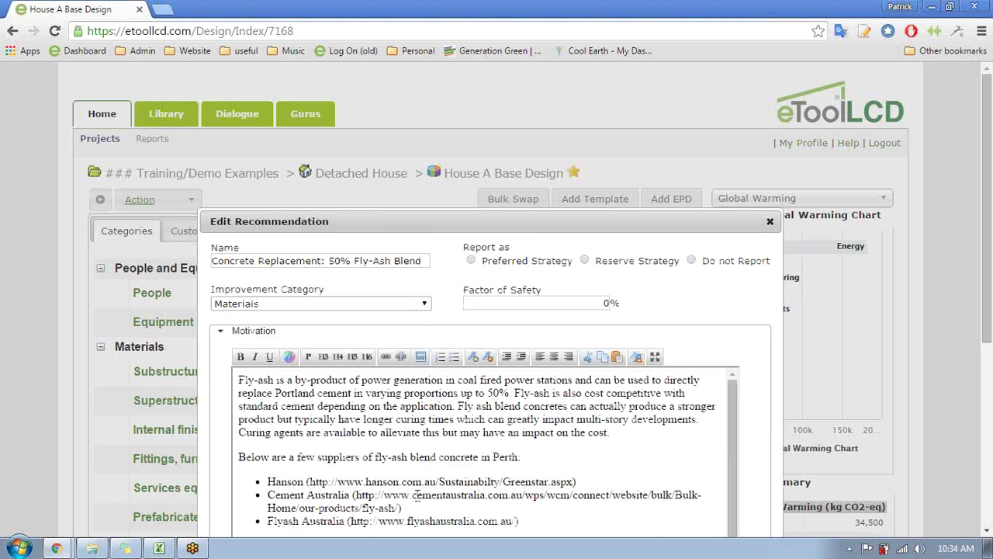
{"action": "left_click_drag", "start_coordinate": [985, 322], "coordinate": [986, 442]}
{"action": "left_click", "coordinate": [234, 440]}
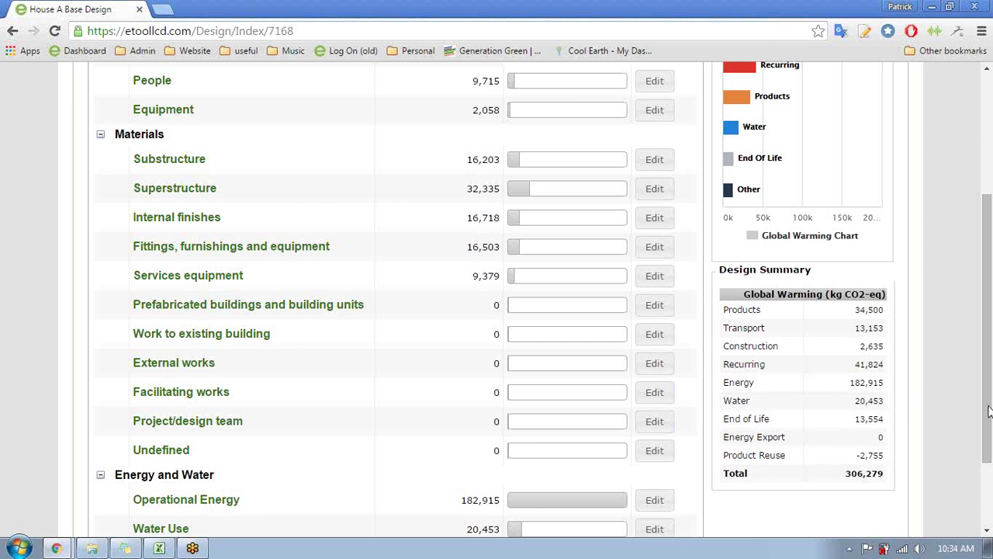
{"action": "left_click", "coordinate": [471, 231]}
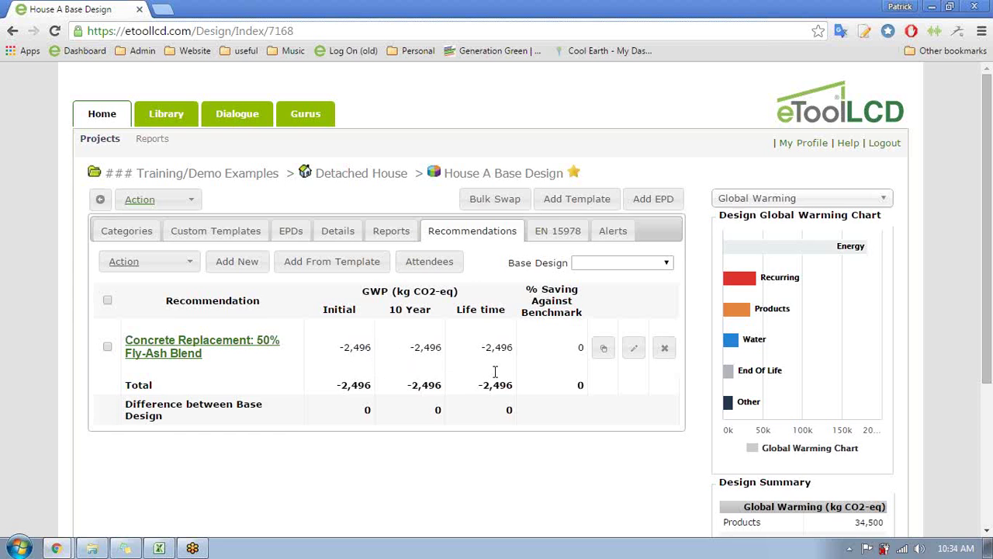
Step: Set the family residence function to Occupant with a Per Year time frame and save
{"action": "left_click", "coordinate": [342, 230]}
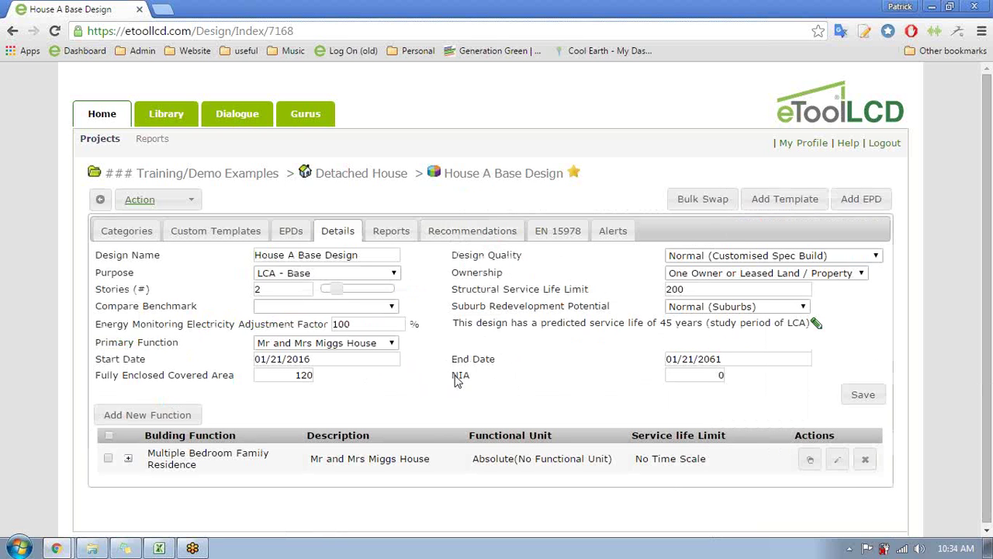
{"action": "left_click", "coordinate": [131, 459]}
{"action": "scroll", "coordinate": [975, 416], "scroll_direction": "down", "scroll_amount": 1}
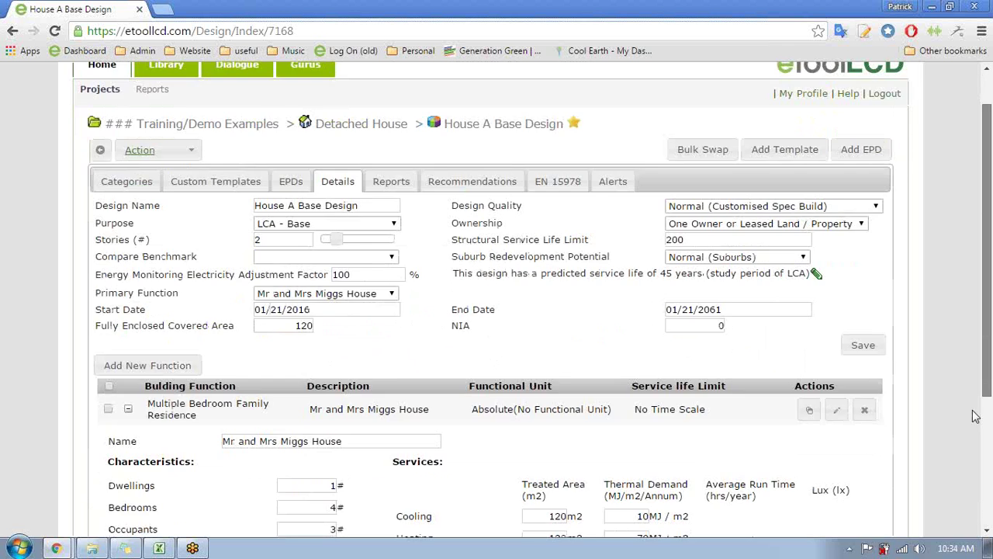
{"action": "scroll", "coordinate": [975, 417], "scroll_direction": "down", "scroll_amount": 3}
{"action": "left_click", "coordinate": [678, 441]}
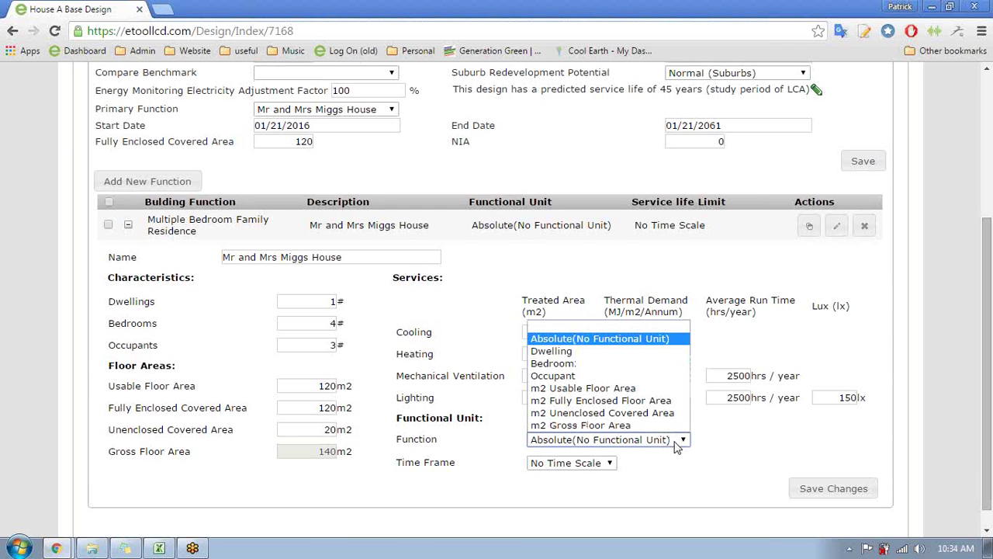
{"action": "left_click", "coordinate": [613, 376]}
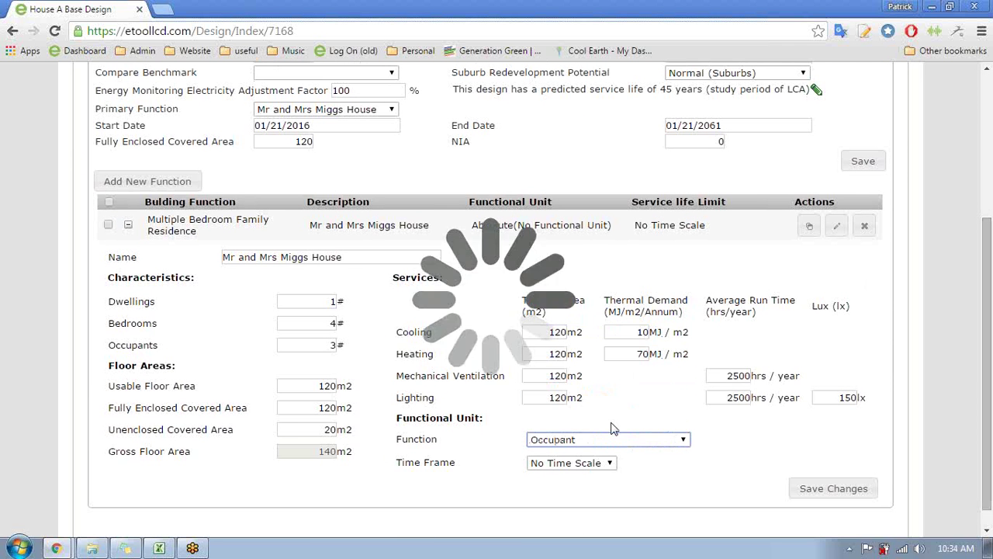
{"action": "left_click", "coordinate": [606, 465]}
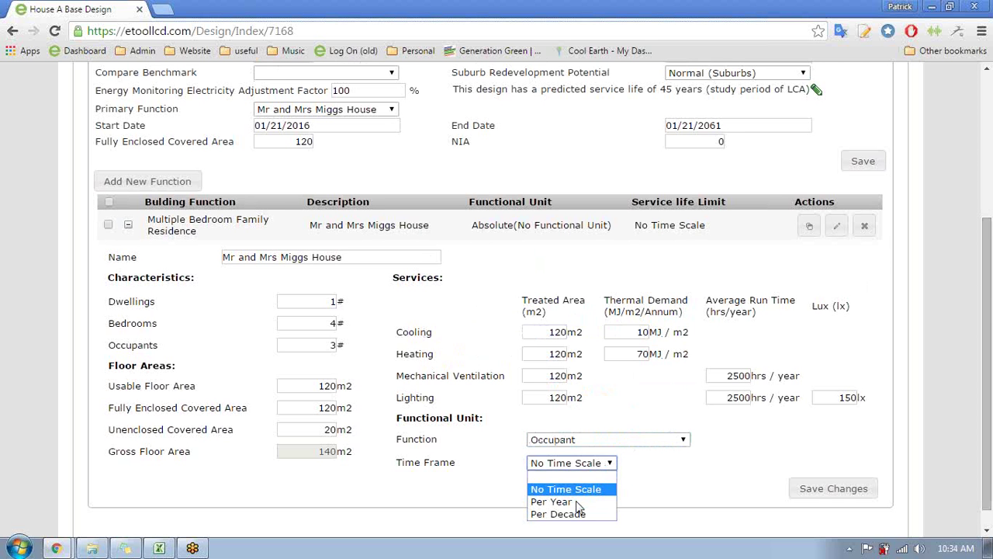
{"action": "left_click", "coordinate": [578, 503]}
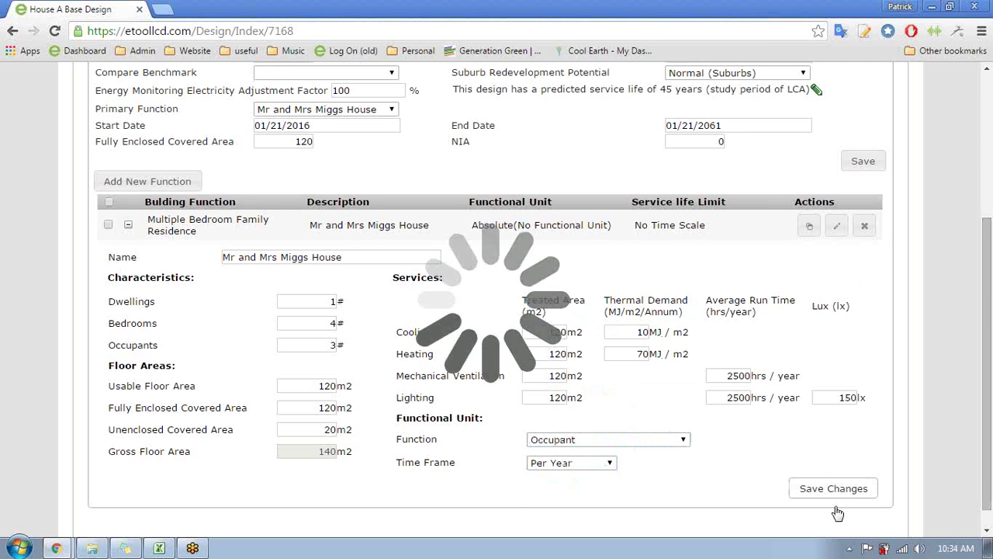
{"action": "left_click", "coordinate": [837, 495]}
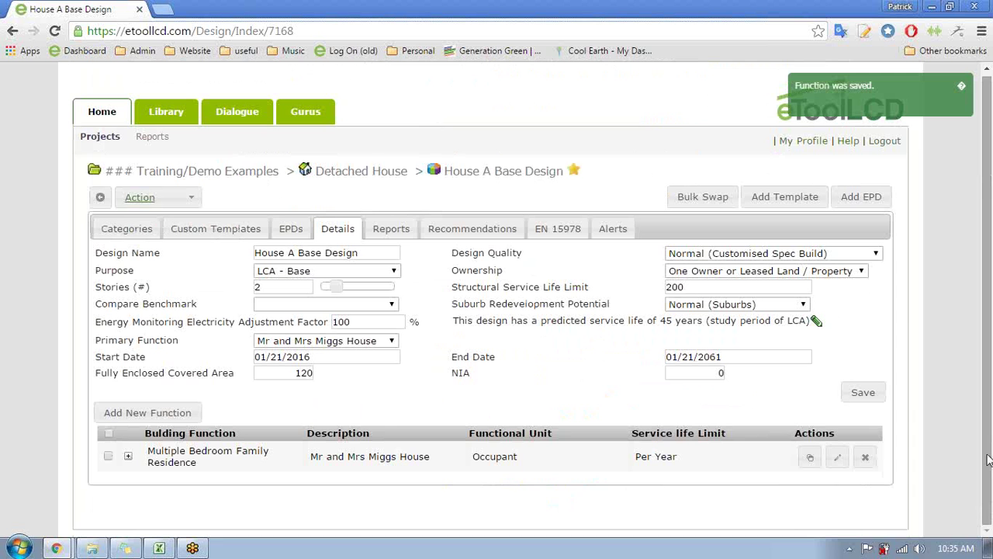
{"action": "scroll", "coordinate": [988, 459], "scroll_direction": "up", "scroll_amount": 1}
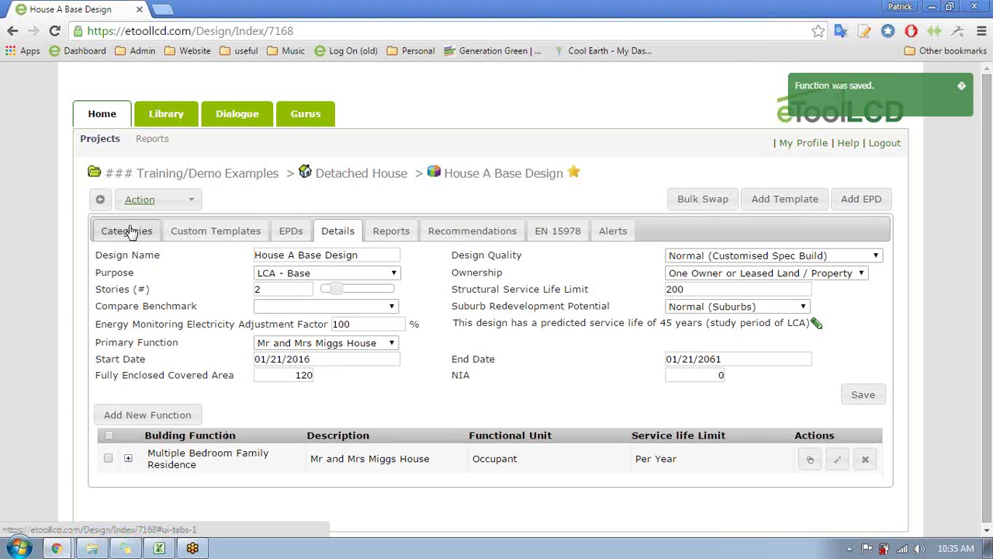
Step: Check per-occupant-per-year results: fly-ash recommendation at -18.5 and category total 2,268.7
{"action": "left_click", "coordinate": [487, 231]}
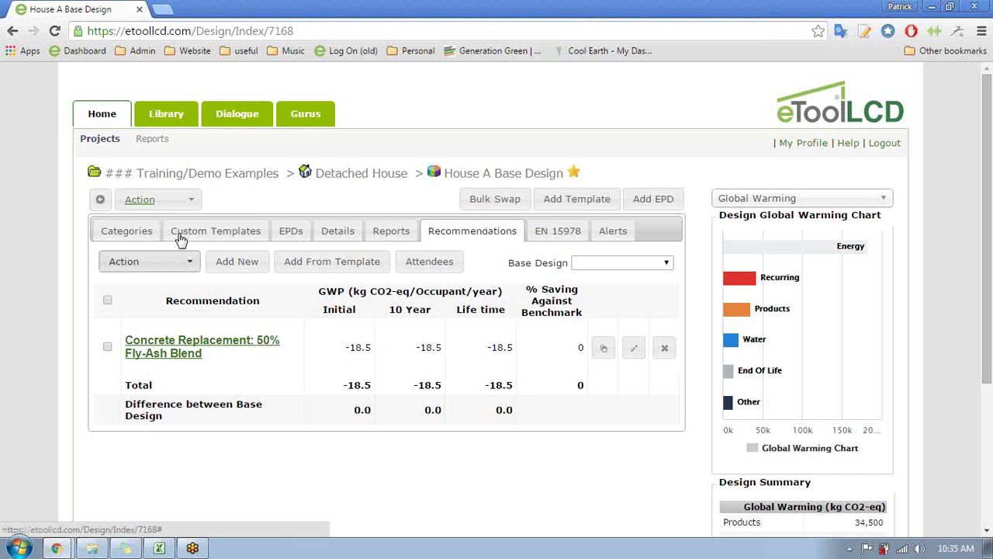
{"action": "left_click", "coordinate": [126, 232]}
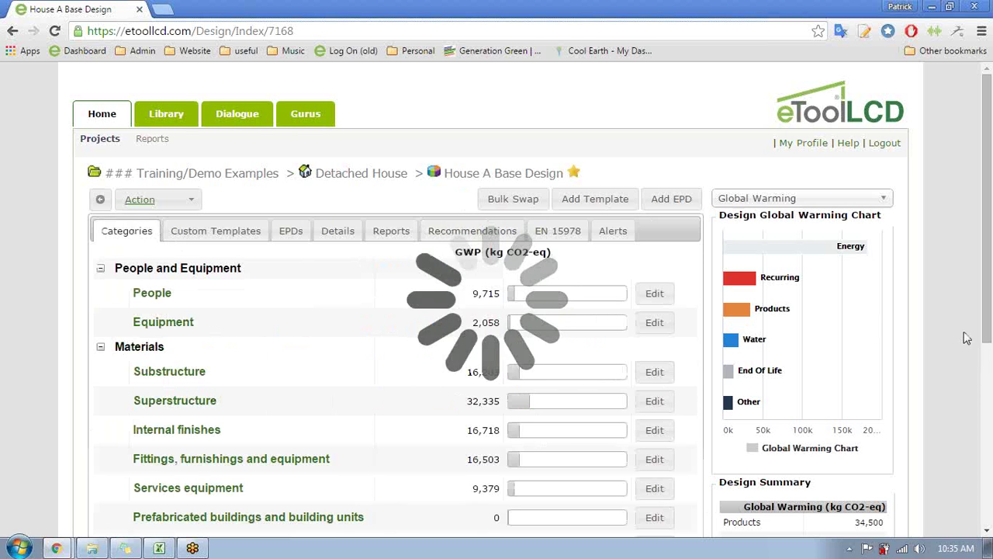
{"action": "left_click_drag", "start_coordinate": [986, 318], "coordinate": [979, 466]}
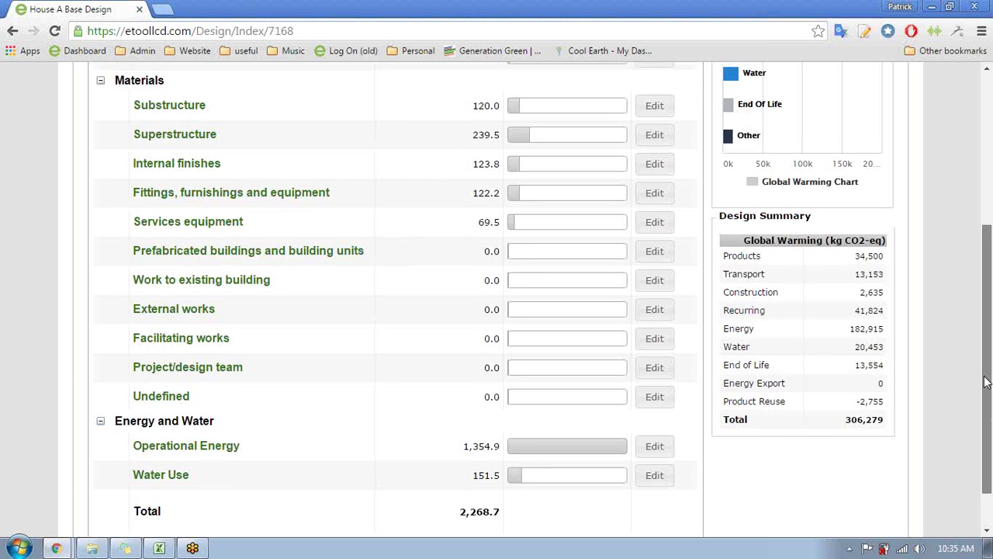
{"action": "left_click_drag", "start_coordinate": [989, 402], "coordinate": [975, 312]}
{"action": "scroll", "coordinate": [441, 159], "scroll_direction": "up", "scroll_amount": 1}
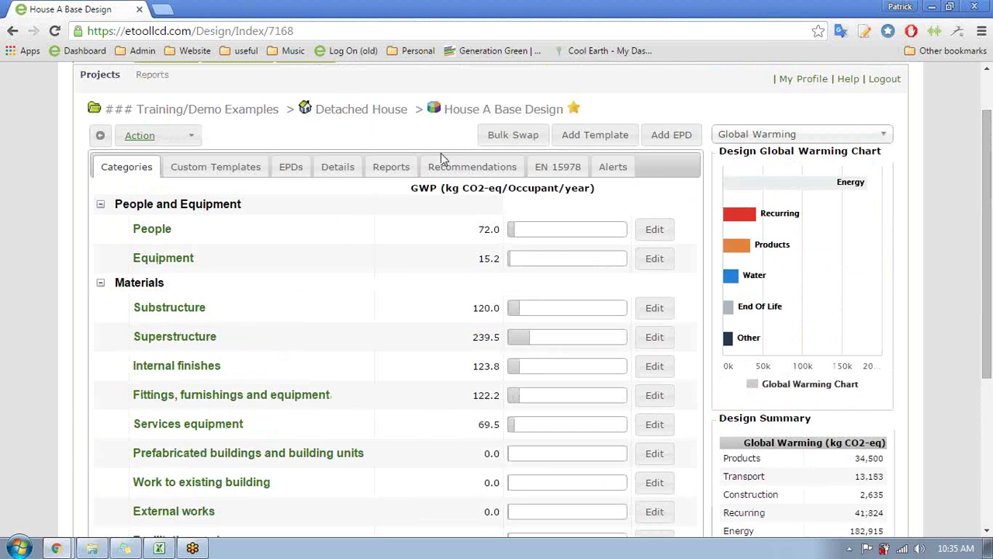
{"action": "left_click", "coordinate": [452, 169]}
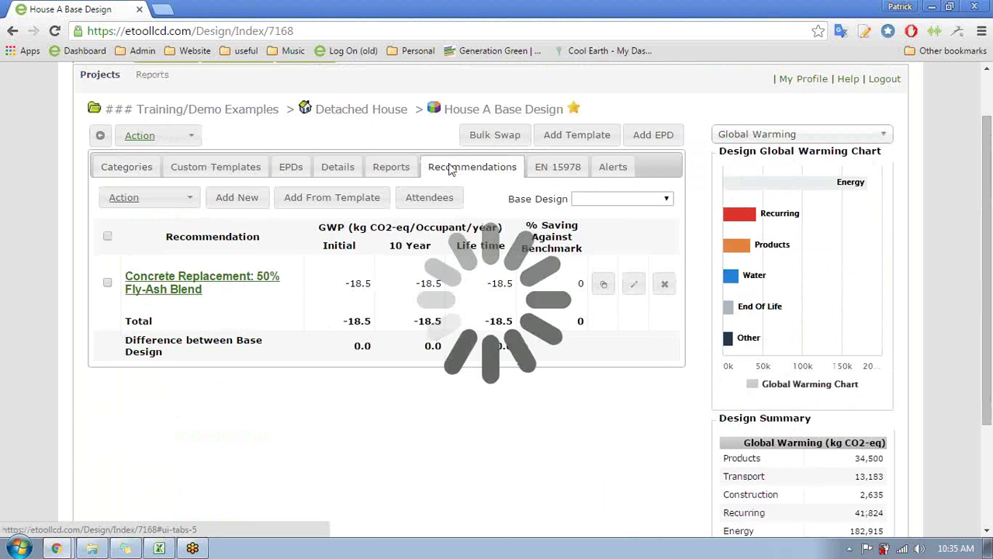
Step: Open the add-recommendation-from-template window and close it without adding anything
{"action": "left_click", "coordinate": [332, 200]}
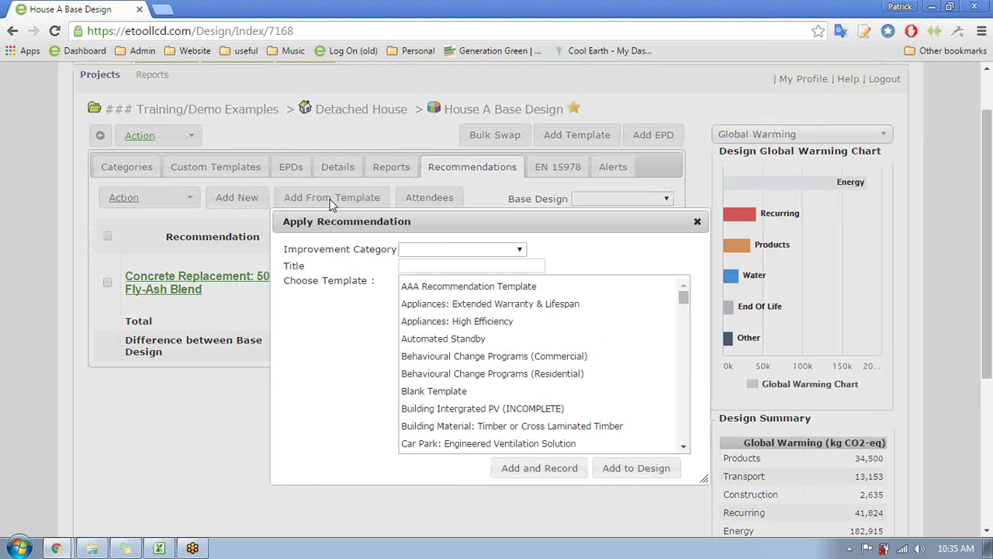
{"action": "left_click", "coordinate": [698, 223]}
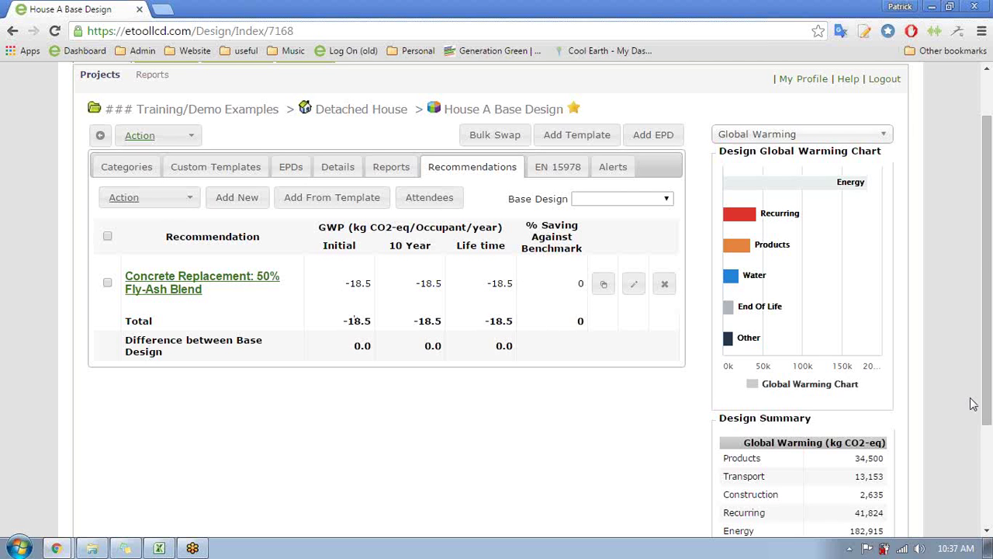
Step: Review the Design Summary, then scroll through the Categories GWP table totalling 2,268.7
{"action": "scroll", "coordinate": [989, 376], "scroll_direction": "up", "scroll_amount": 1}
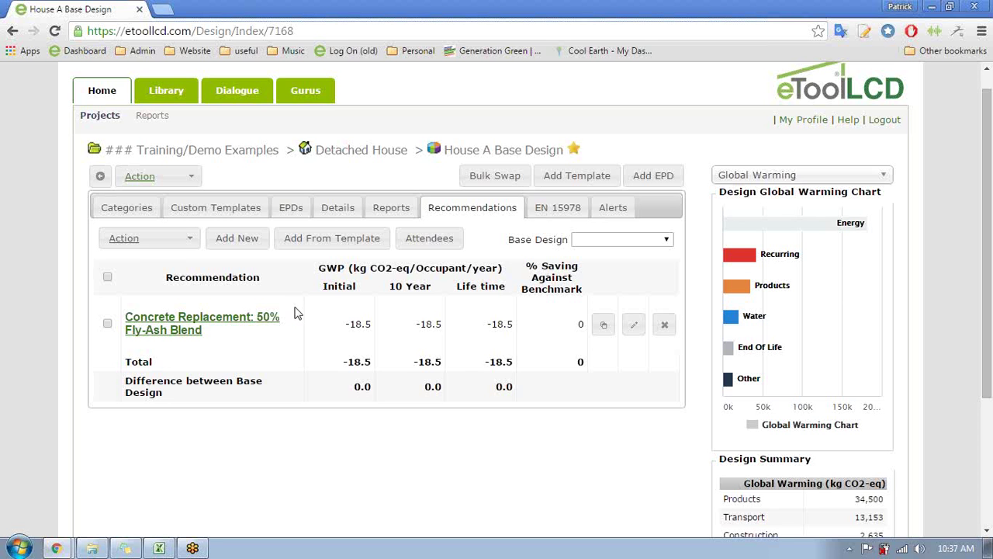
{"action": "left_click_drag", "start_coordinate": [990, 328], "coordinate": [990, 478]}
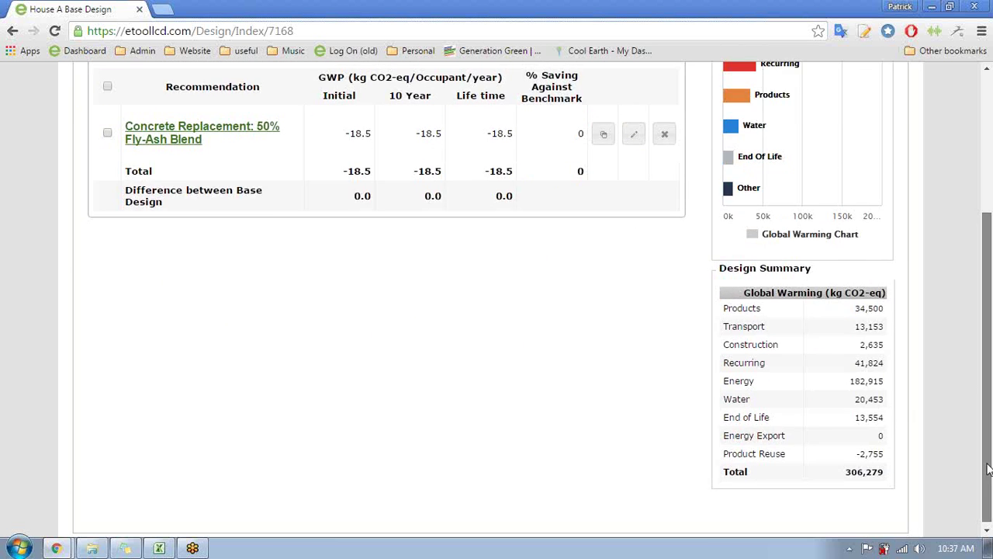
{"action": "scroll", "coordinate": [962, 381], "scroll_direction": "up", "scroll_amount": 3}
{"action": "left_click", "coordinate": [138, 189]}
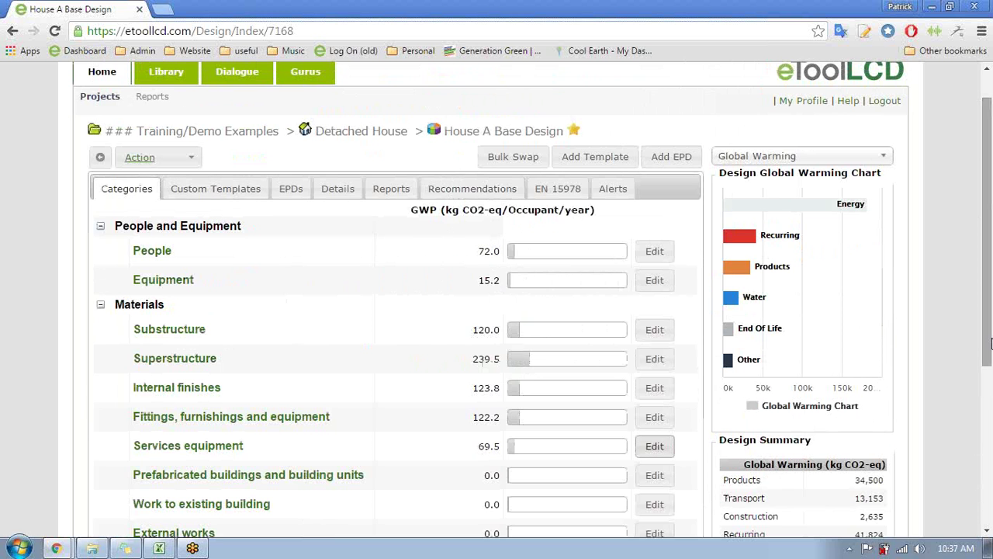
{"action": "left_click_drag", "start_coordinate": [989, 357], "coordinate": [976, 506]}
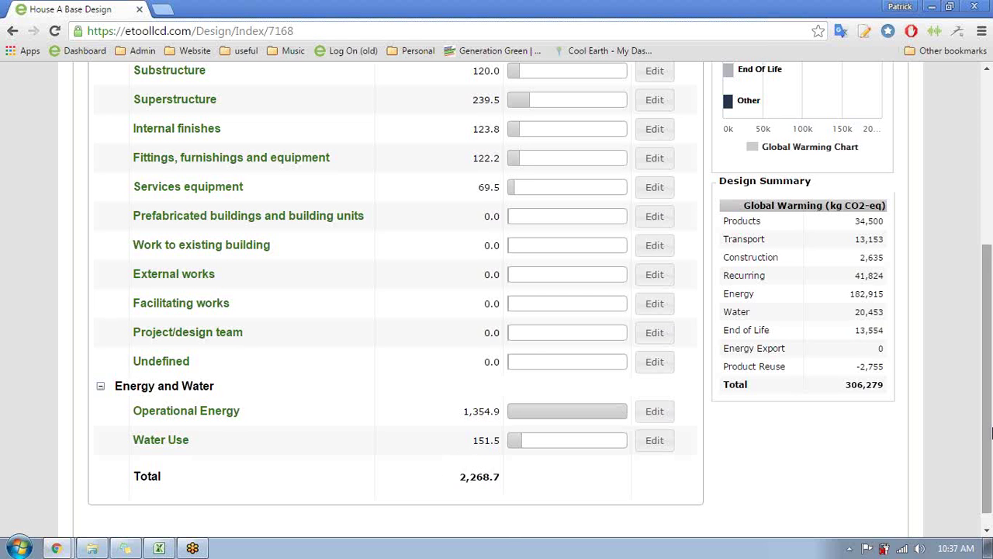
{"action": "left_click_drag", "start_coordinate": [988, 462], "coordinate": [972, 318]}
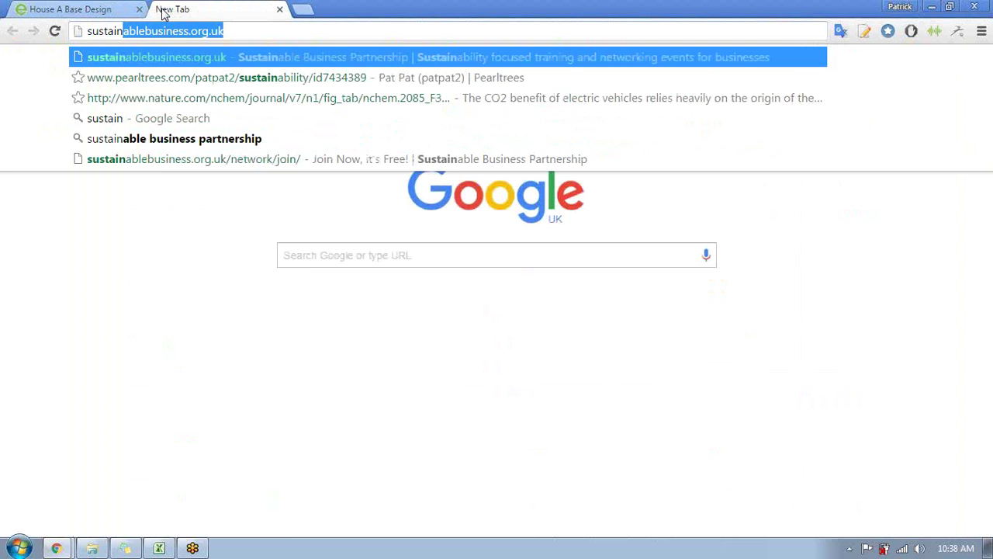
Step: Search Google in a new tab for 'sustainable design principles 101 etool'
{"action": "type", "text": "able de"}
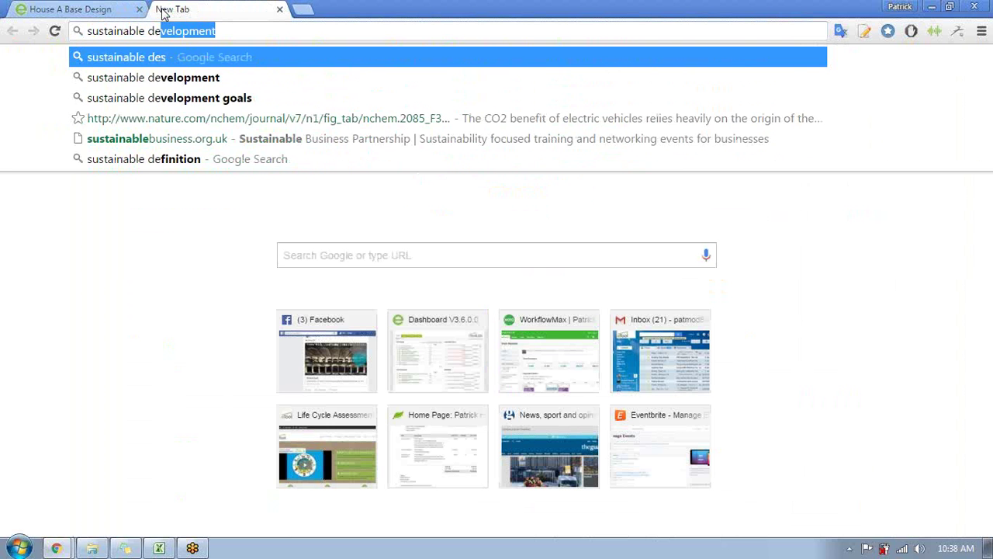
{"action": "type", "text": "sign"}
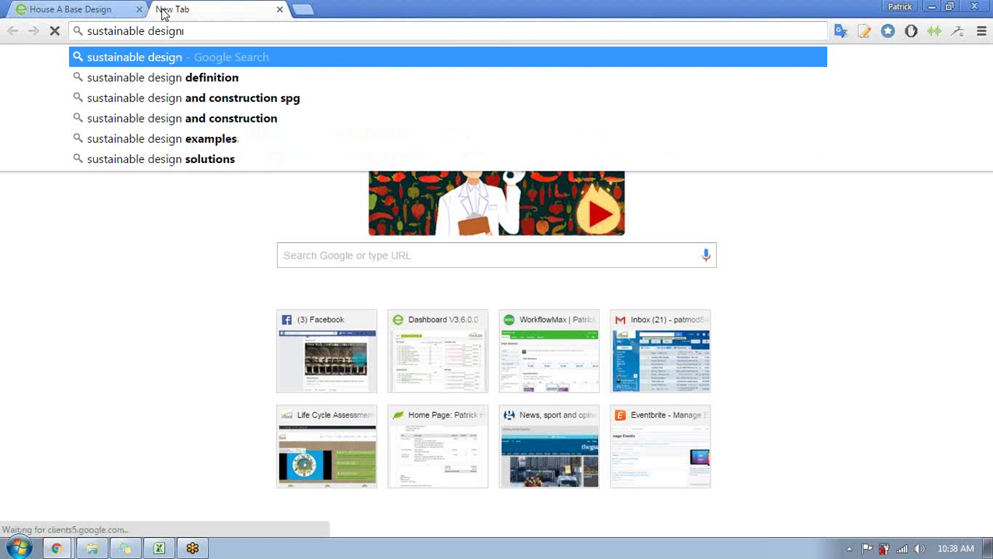
{"action": "type", "text": " pri"}
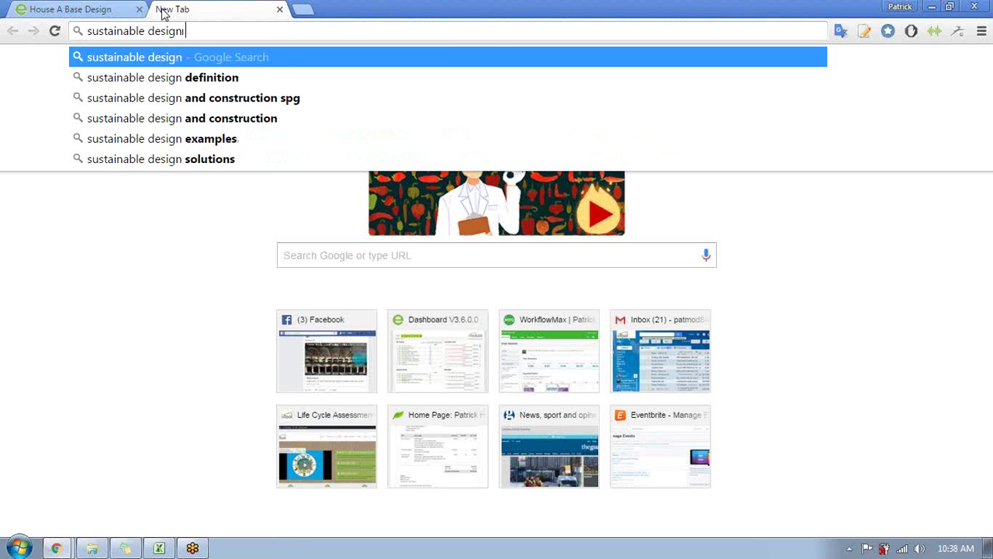
{"action": "type", "text": "ncipl"}
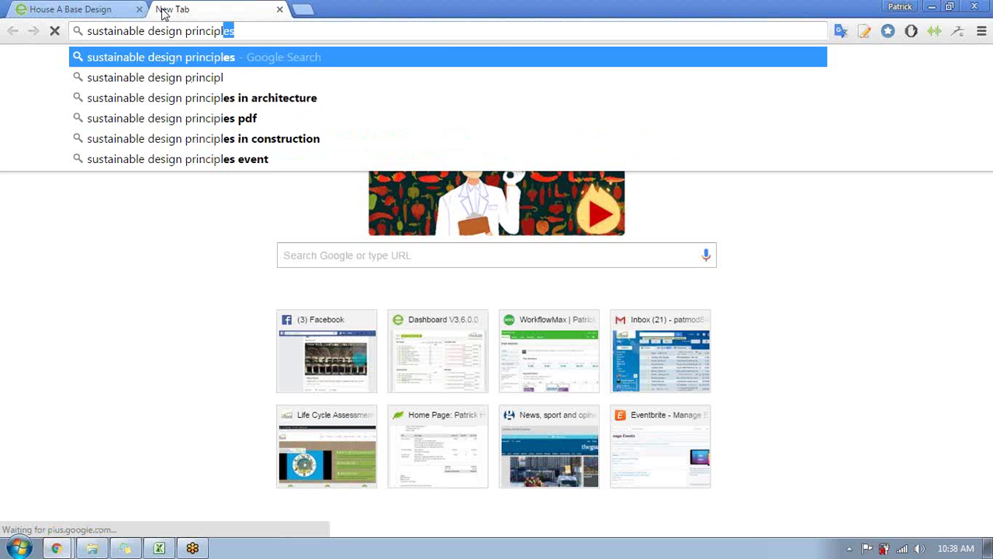
{"action": "type", "text": "es"}
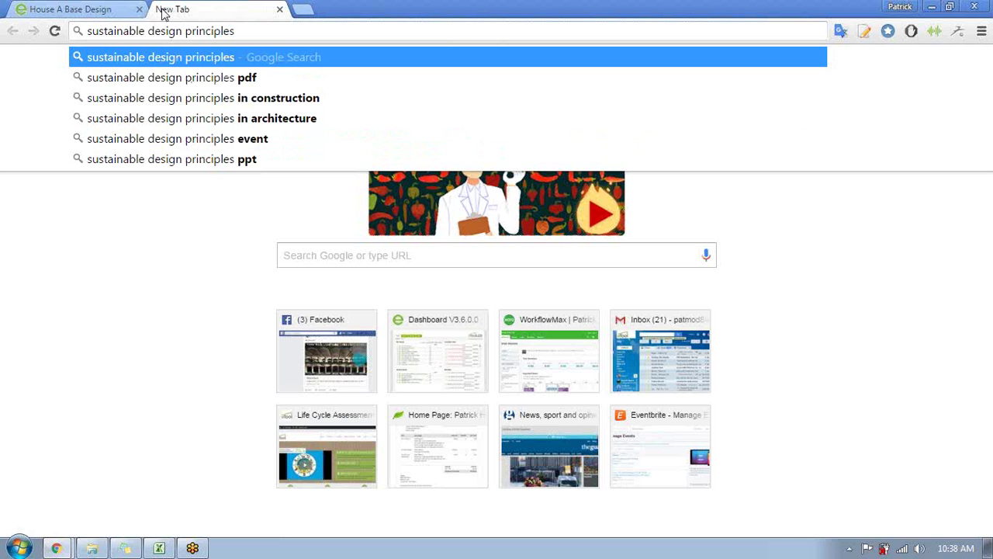
{"action": "type", "text": " 101"}
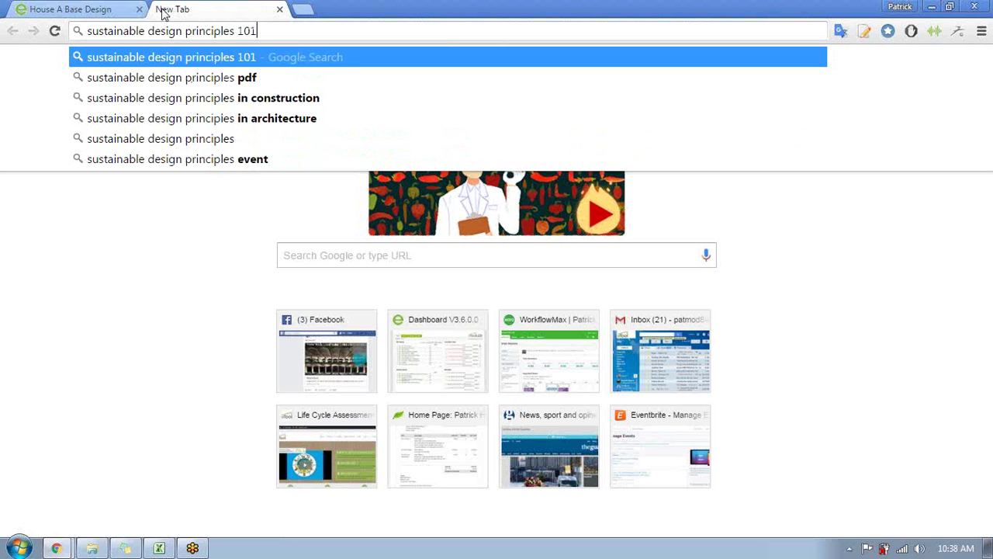
{"action": "type", "text": " etool"}
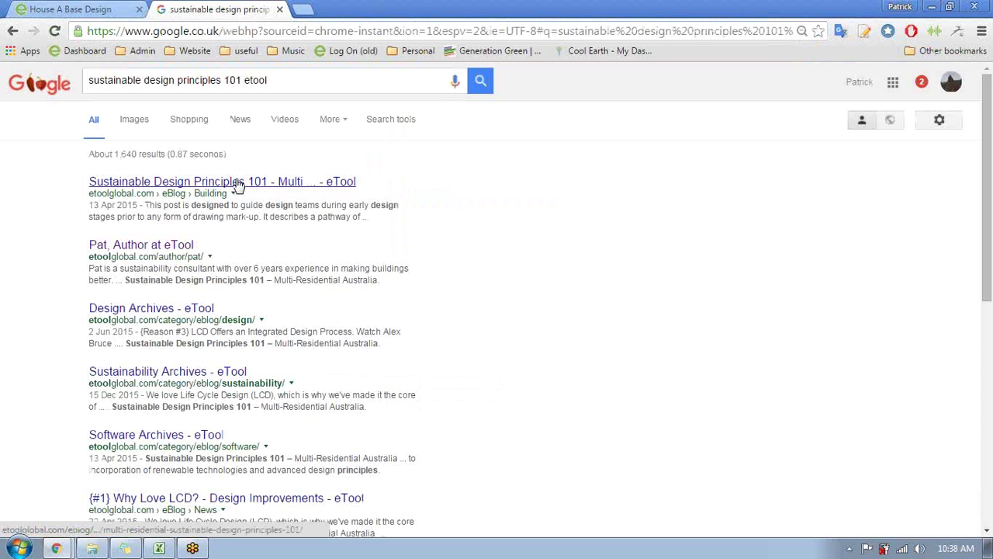
Step: Open the Multi-Residential Sustainable Design Principles 101 post in a new tab and read its material CO2e charts
{"action": "right_click", "coordinate": [239, 185]}
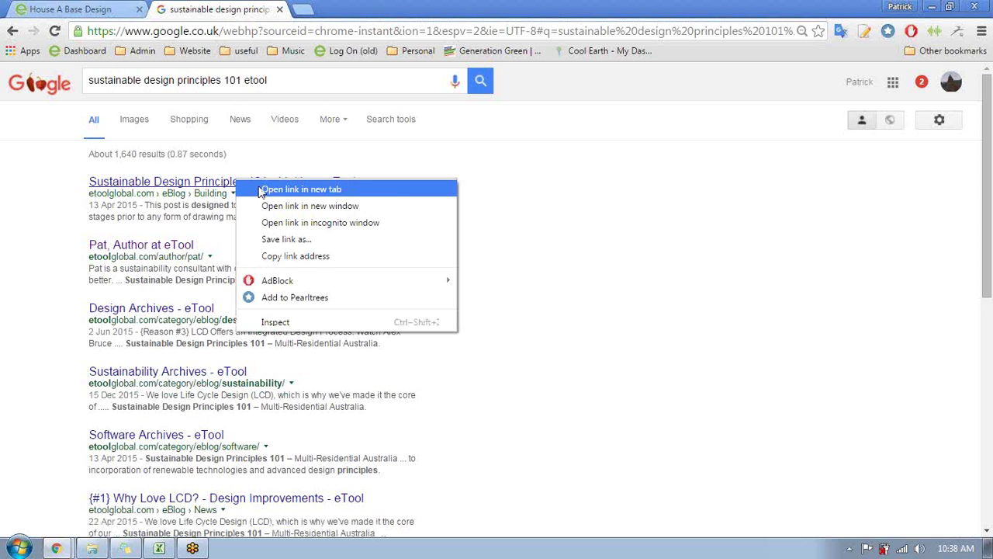
{"action": "left_click", "coordinate": [263, 191]}
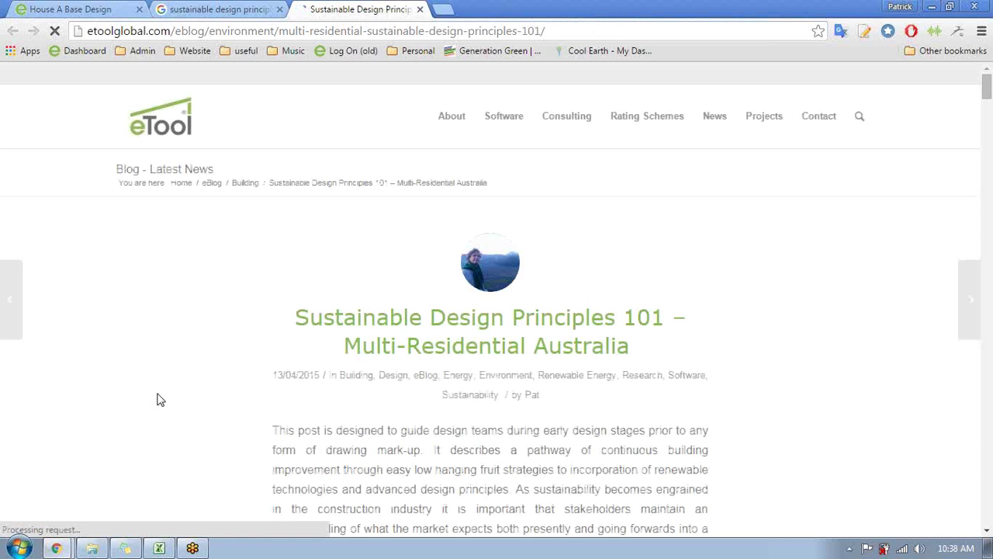
{"action": "scroll", "coordinate": [158, 399], "scroll_direction": "down", "scroll_amount": 6}
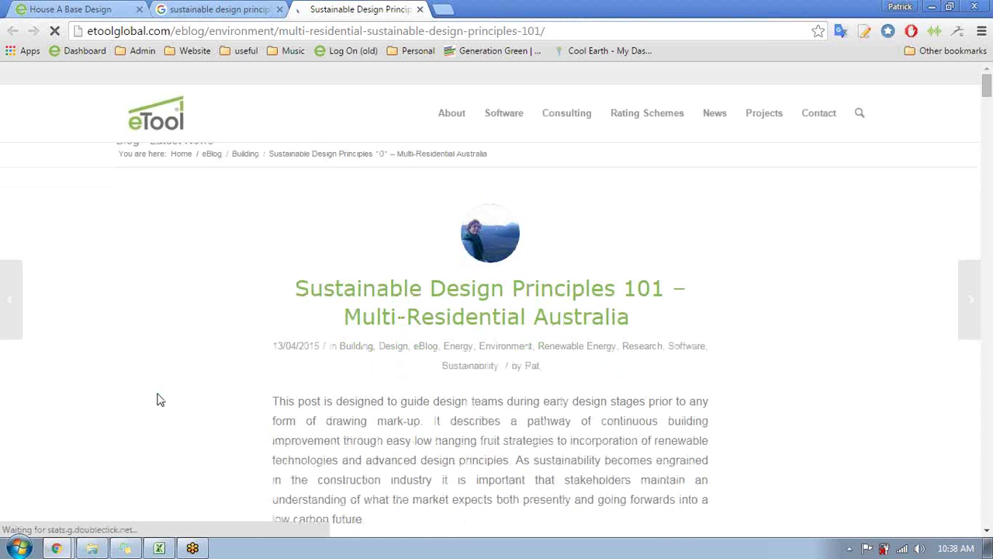
{"action": "scroll", "coordinate": [158, 400], "scroll_direction": "down", "scroll_amount": 3}
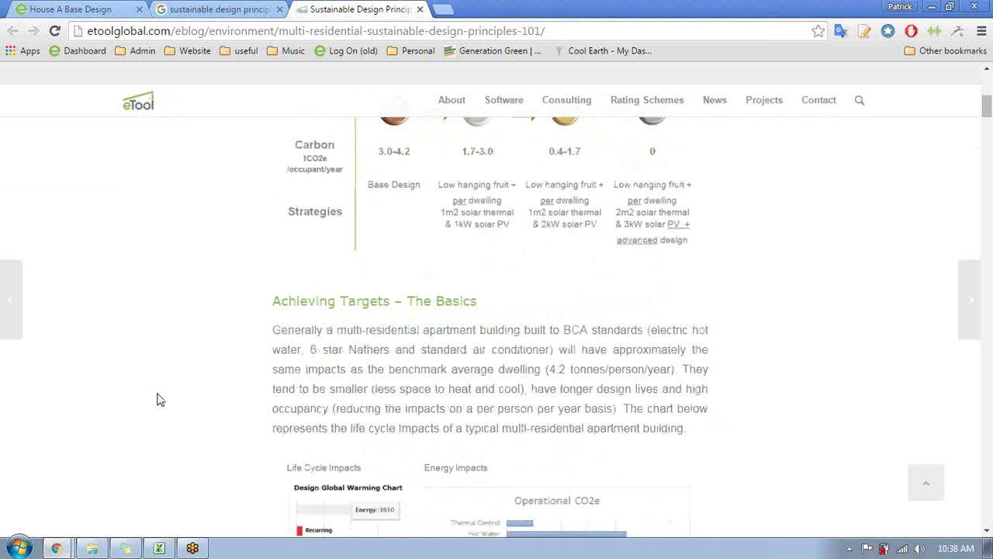
{"action": "scroll", "coordinate": [157, 399], "scroll_direction": "down", "scroll_amount": 1}
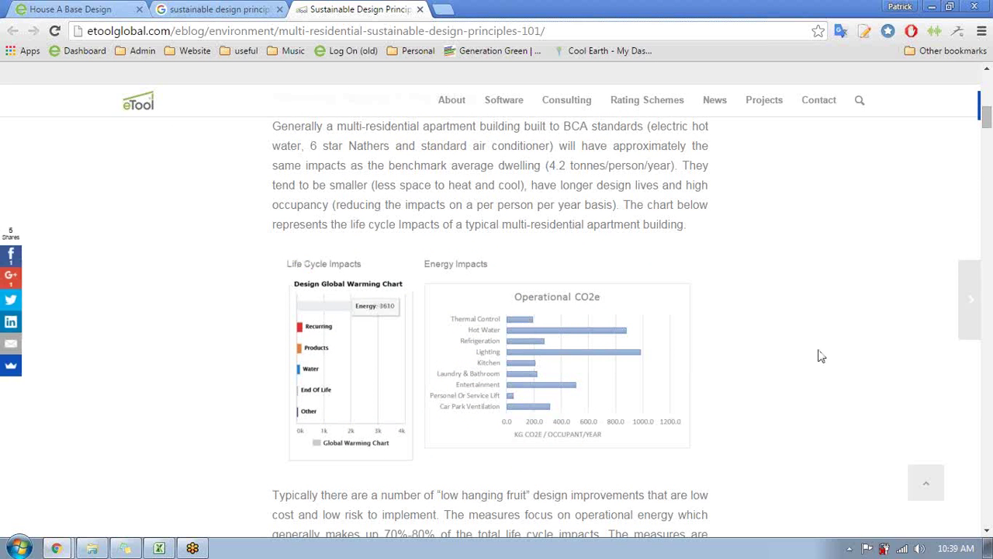
{"action": "scroll", "coordinate": [819, 356], "scroll_direction": "down", "scroll_amount": 2}
{"action": "scroll", "coordinate": [821, 356], "scroll_direction": "down", "scroll_amount": 3}
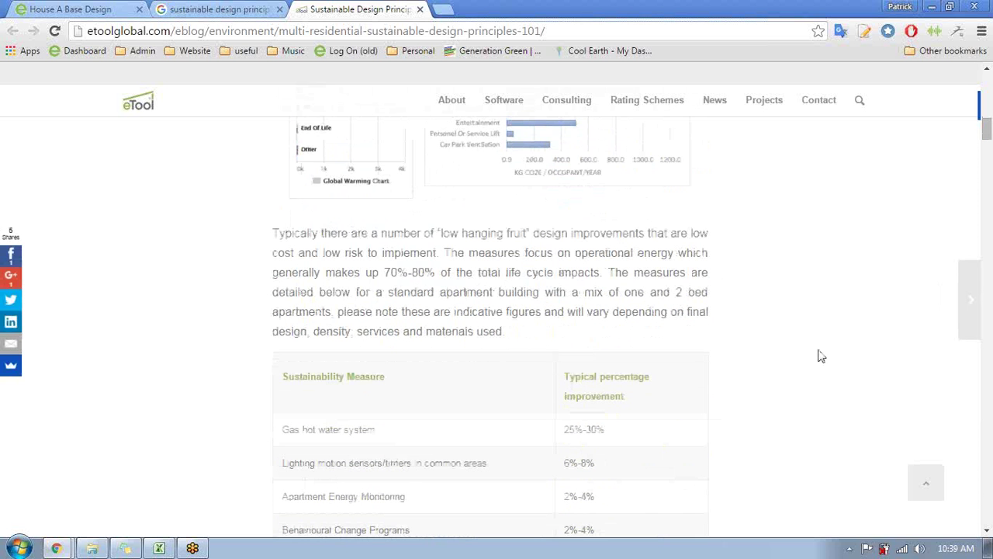
{"action": "scroll", "coordinate": [821, 356], "scroll_direction": "down", "scroll_amount": 6}
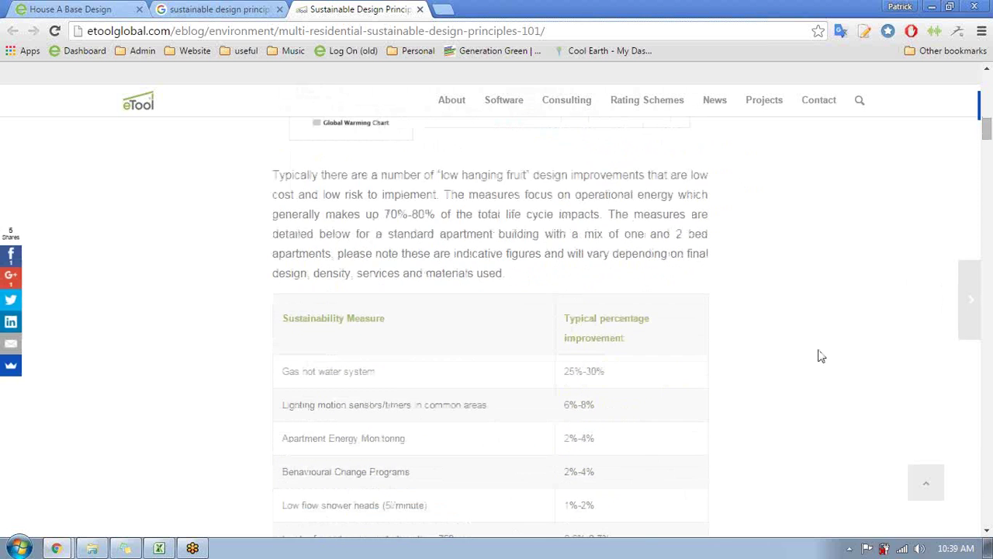
{"action": "scroll", "coordinate": [821, 356], "scroll_direction": "down", "scroll_amount": 5}
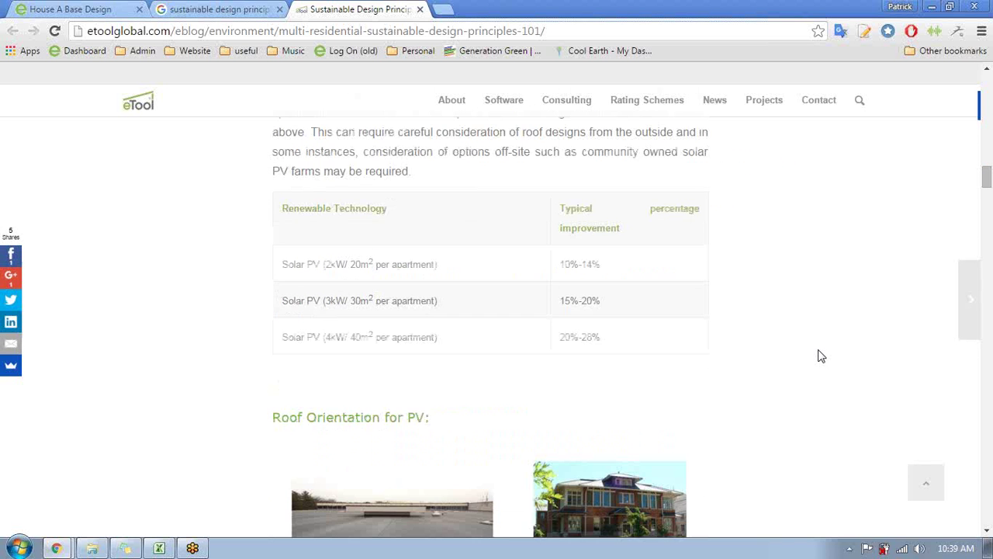
{"action": "scroll", "coordinate": [821, 356], "scroll_direction": "down", "scroll_amount": 4}
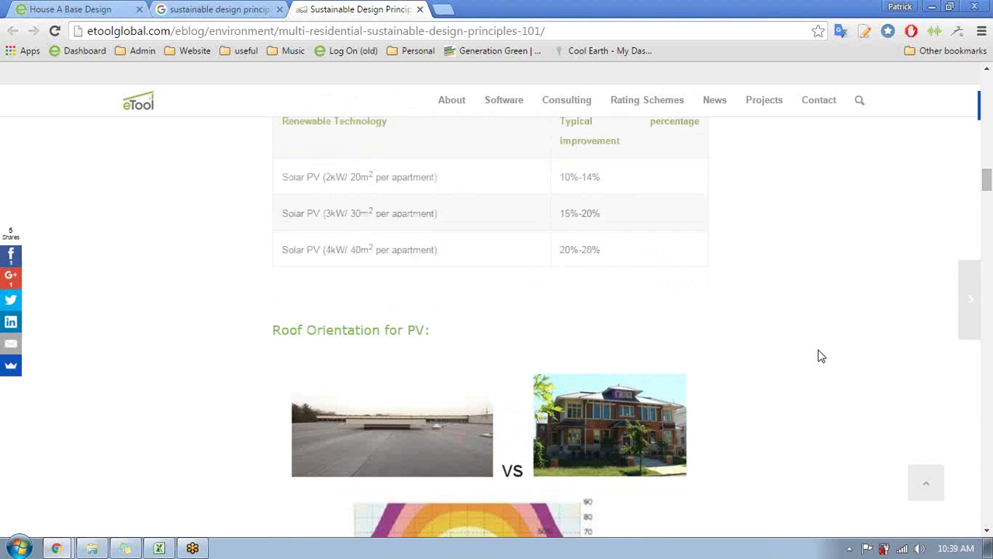
{"action": "scroll", "coordinate": [821, 356], "scroll_direction": "down", "scroll_amount": 10}
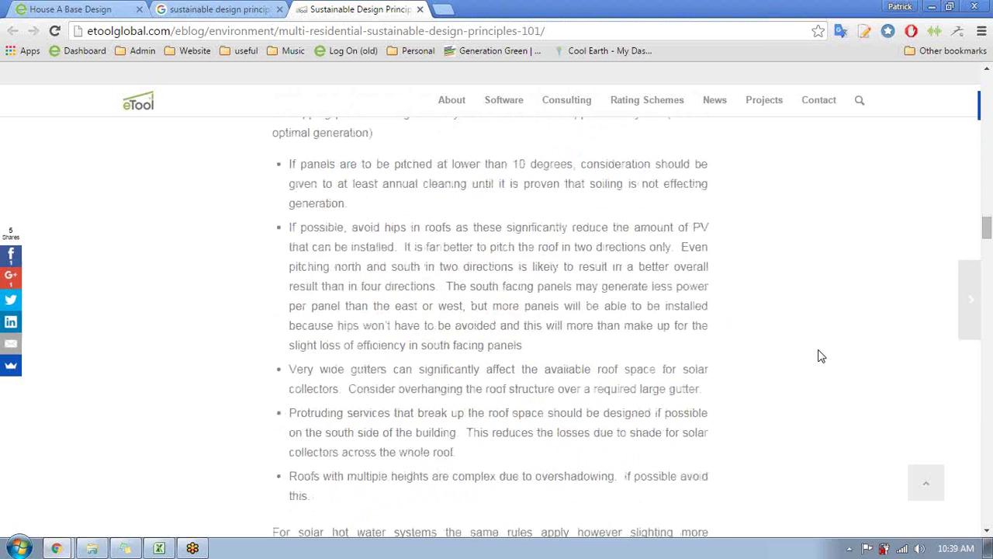
{"action": "scroll", "coordinate": [821, 357], "scroll_direction": "down", "scroll_amount": 8}
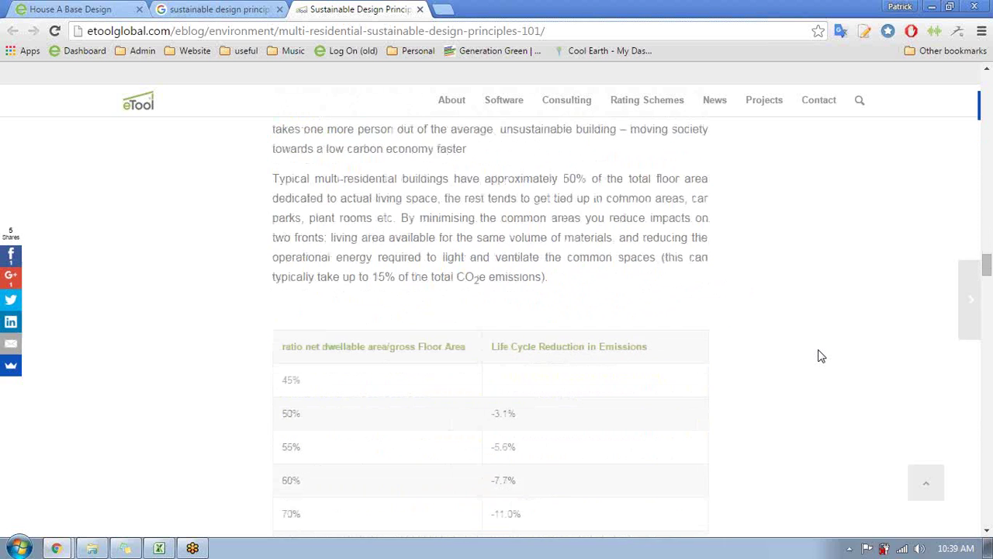
{"action": "scroll", "coordinate": [821, 356], "scroll_direction": "down", "scroll_amount": 8}
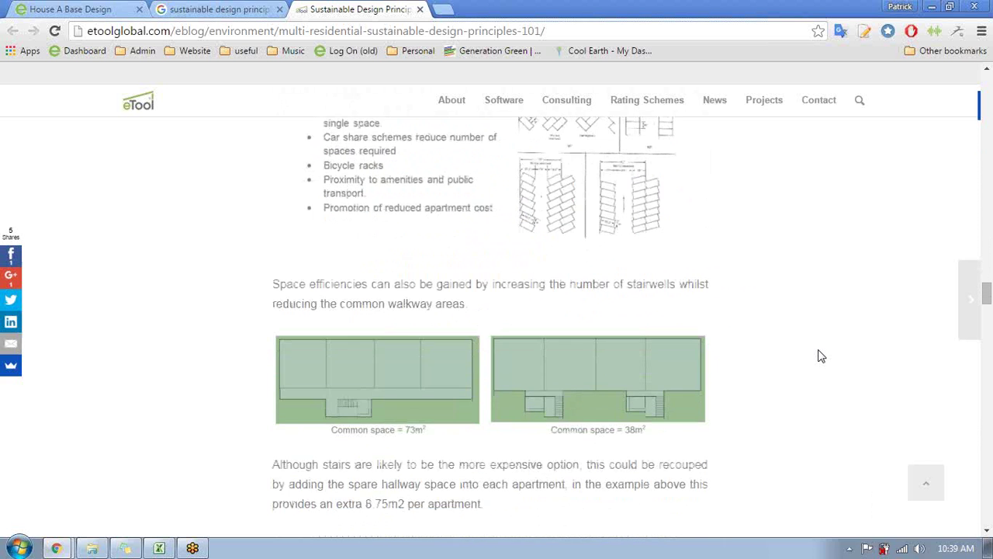
{"action": "scroll", "coordinate": [821, 356], "scroll_direction": "down", "scroll_amount": 5}
{"action": "scroll", "coordinate": [821, 356], "scroll_direction": "up", "scroll_amount": 3}
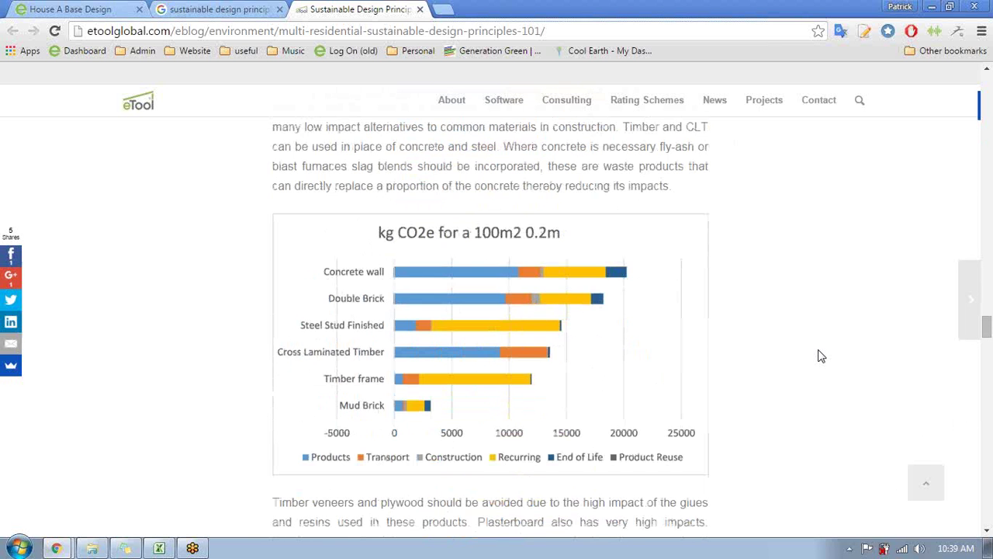
{"action": "scroll", "coordinate": [821, 356], "scroll_direction": "down", "scroll_amount": 1}
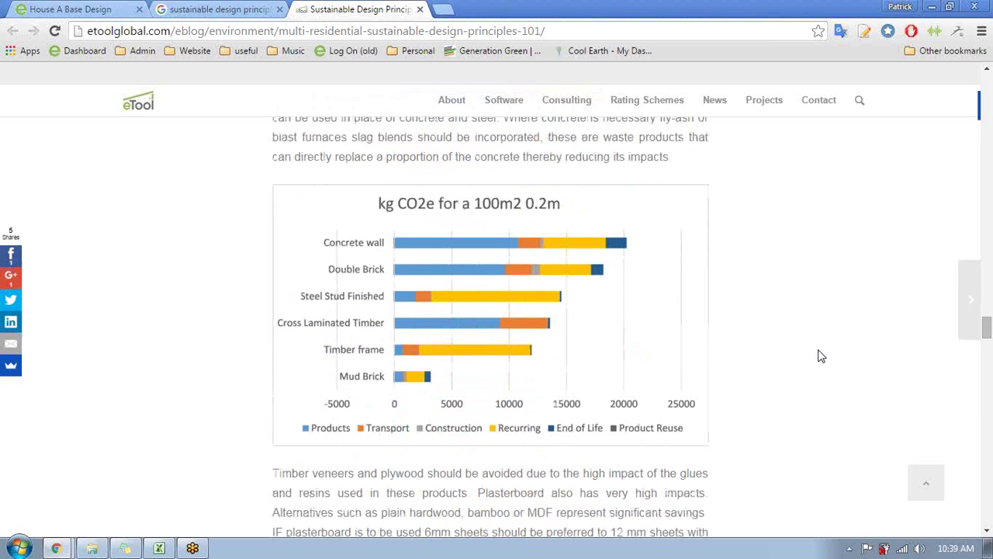
{"action": "scroll", "coordinate": [821, 356], "scroll_direction": "down", "scroll_amount": 7}
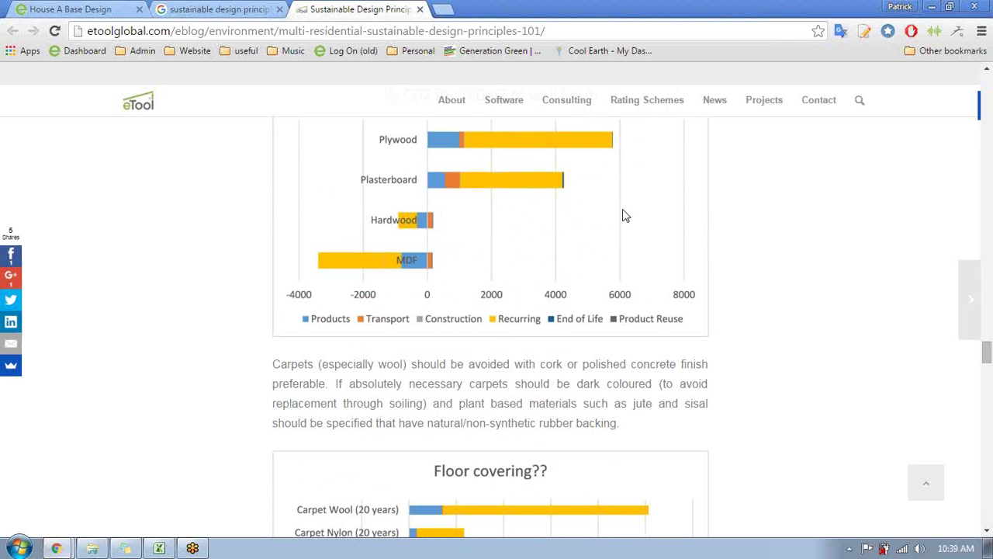
{"action": "mouse_move", "coordinate": [569, 100]}
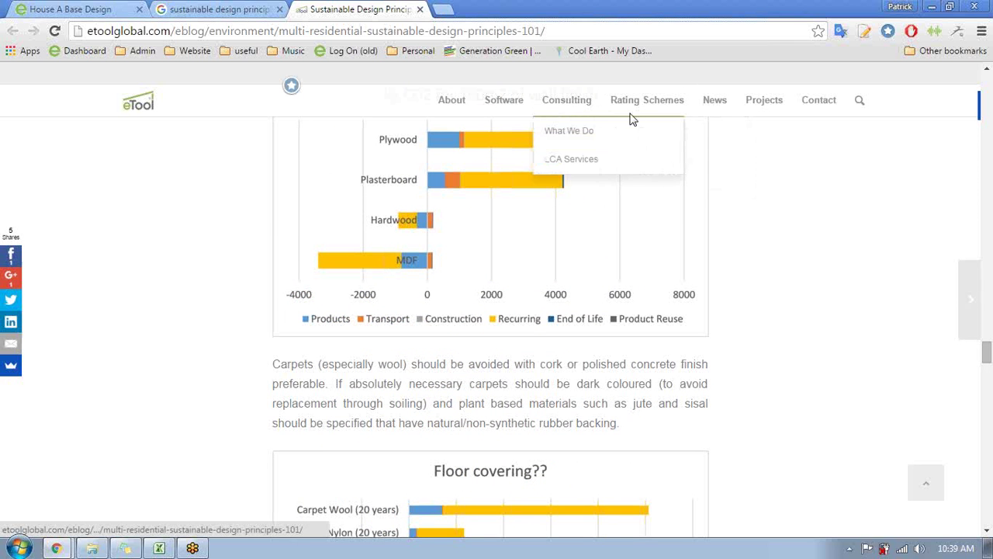
Step: Go to eTool's Projects page and scroll down to the Platinum Modular Apartment tile
{"action": "left_click", "coordinate": [766, 107]}
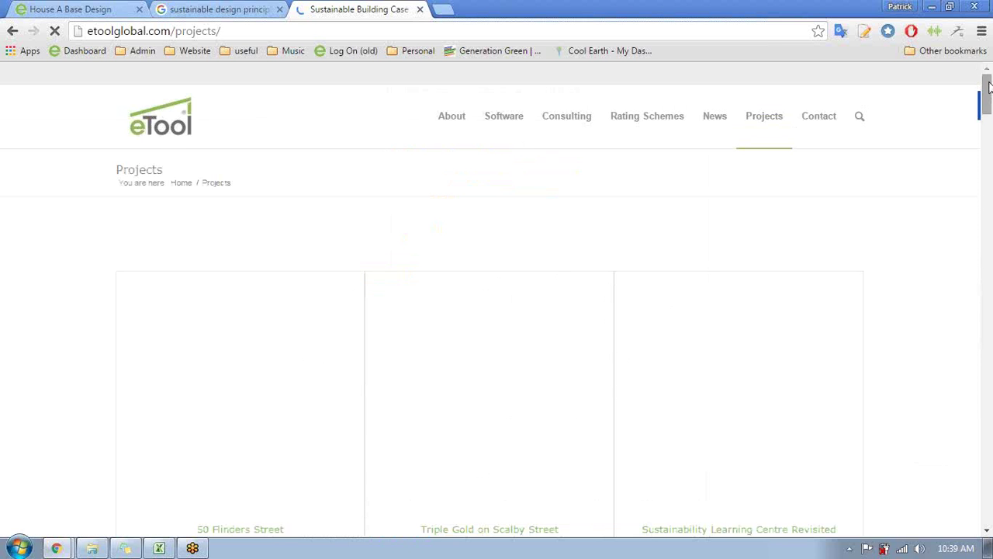
{"action": "left_click_drag", "start_coordinate": [987, 87], "coordinate": [720, 57]}
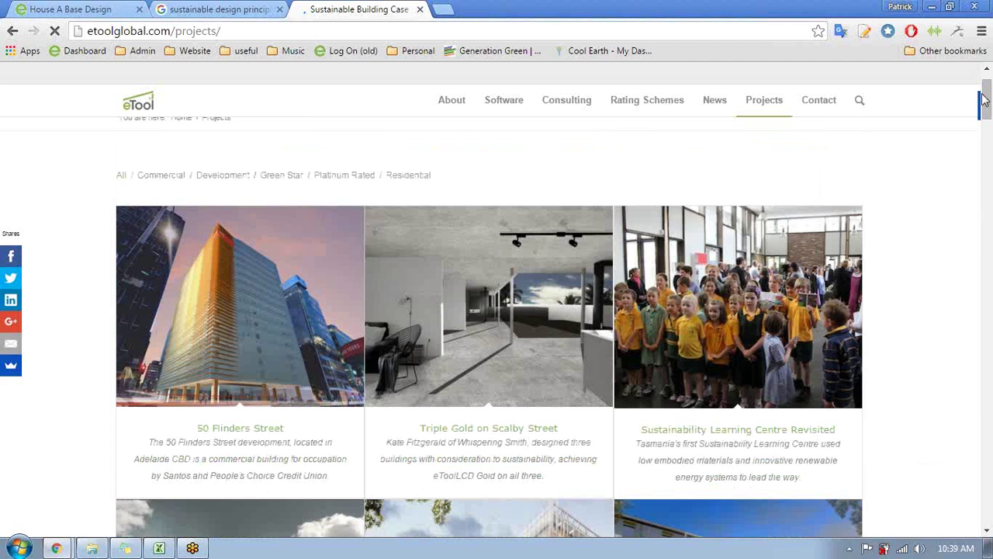
{"action": "left_click_drag", "start_coordinate": [983, 97], "coordinate": [970, 156]}
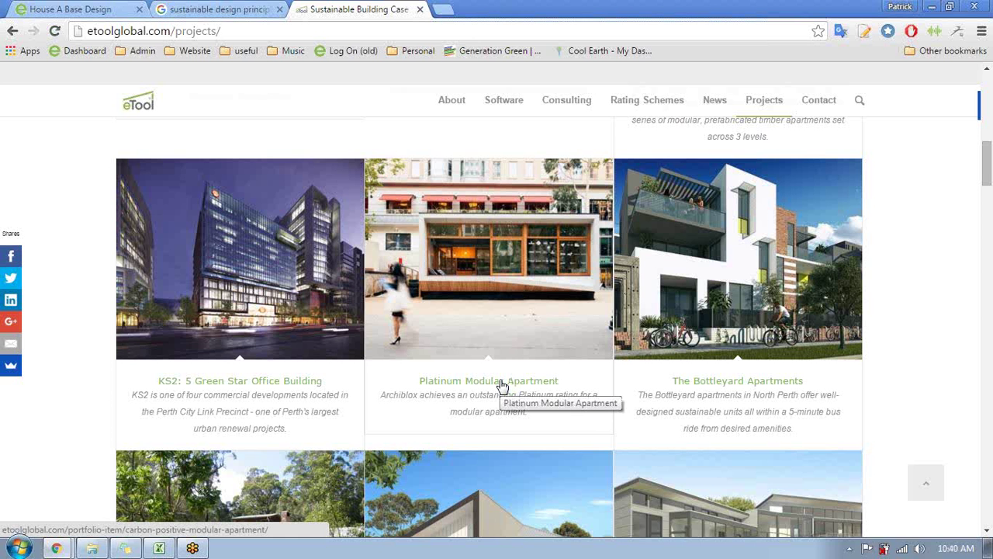
Step: Open the Platinum Modular Apartment case study, briefly checking the eToolLCD home dashboard
{"action": "left_click", "coordinate": [503, 386]}
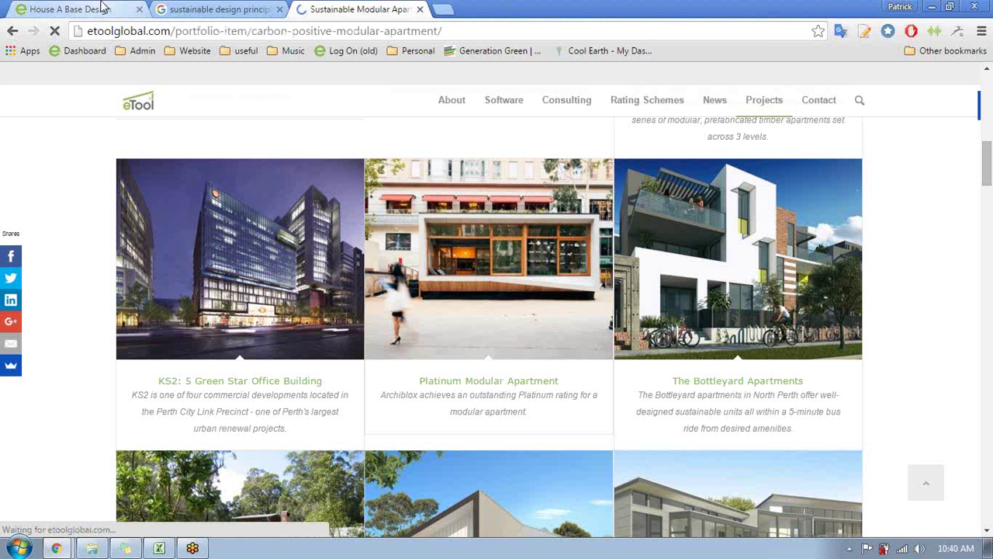
{"action": "left_click", "coordinate": [70, 9]}
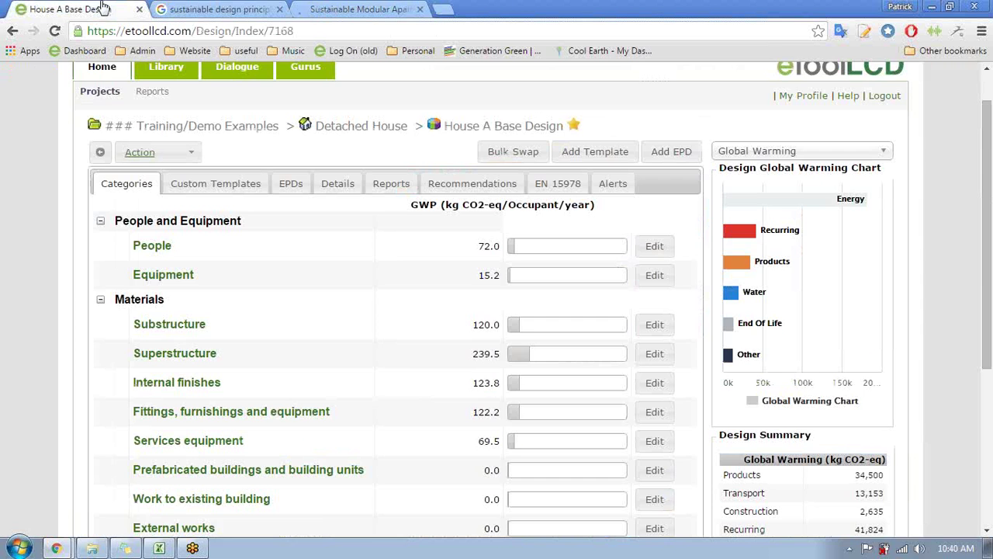
{"action": "left_click", "coordinate": [101, 78]}
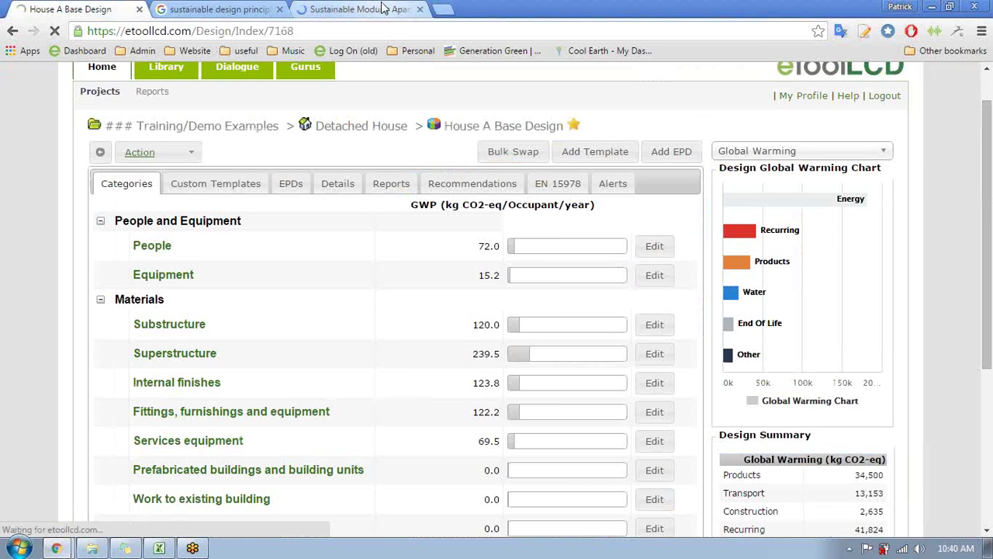
{"action": "left_click", "coordinate": [382, 8]}
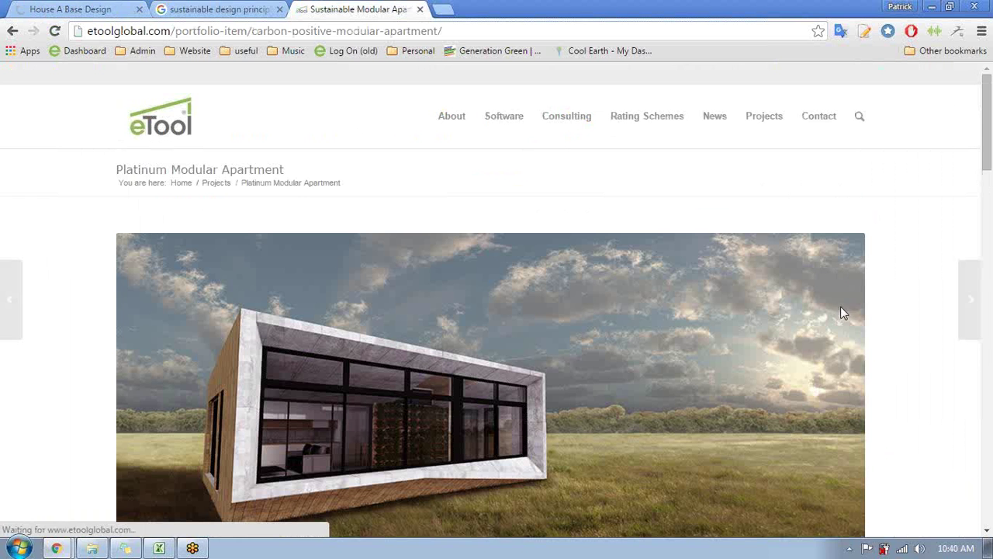
Step: Scroll through the case study's results: -659 kg CO2e total, 116% saved against benchmark
{"action": "left_click", "coordinate": [987, 534]}
{"action": "left_click", "coordinate": [986, 534]}
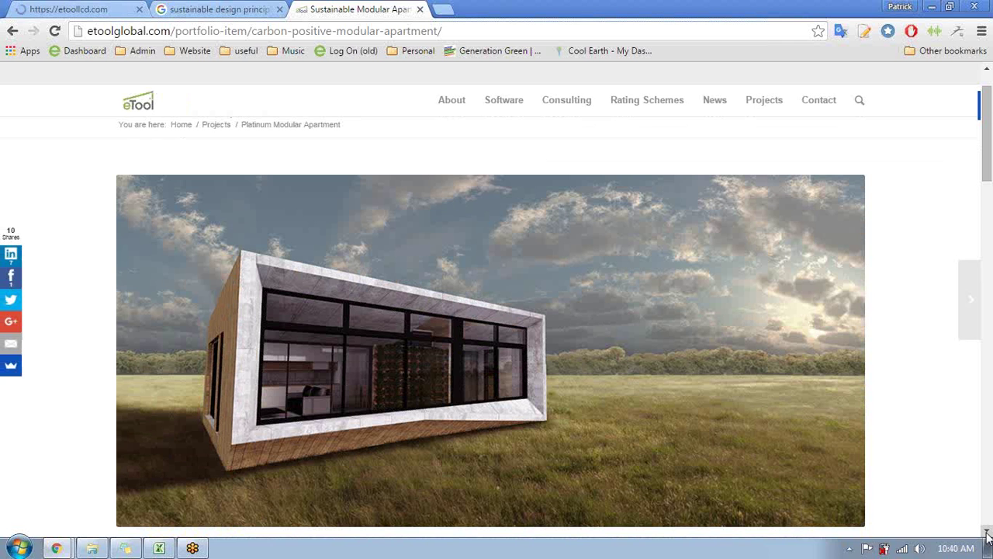
{"action": "left_click", "coordinate": [986, 534]}
{"action": "left_click", "coordinate": [986, 534]}
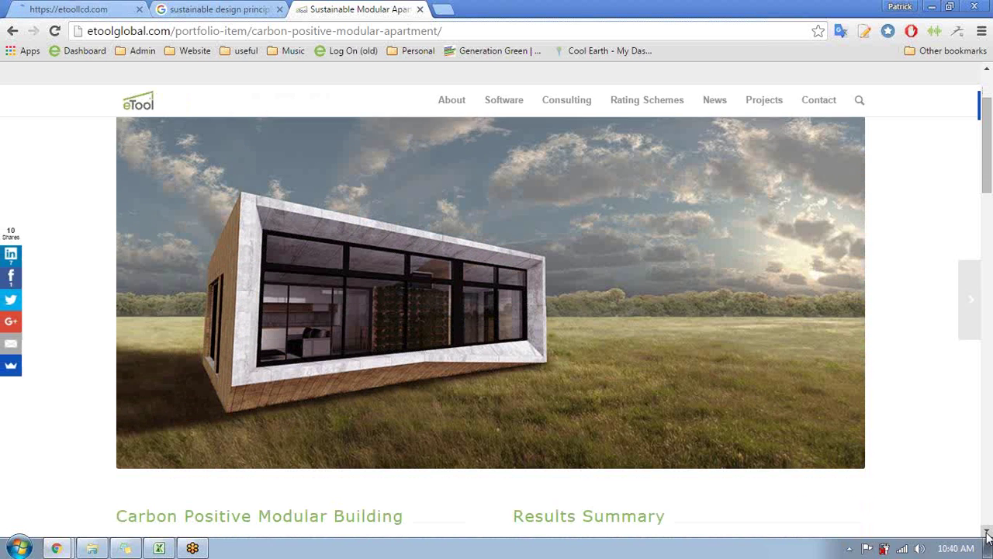
{"action": "left_click", "coordinate": [986, 534]}
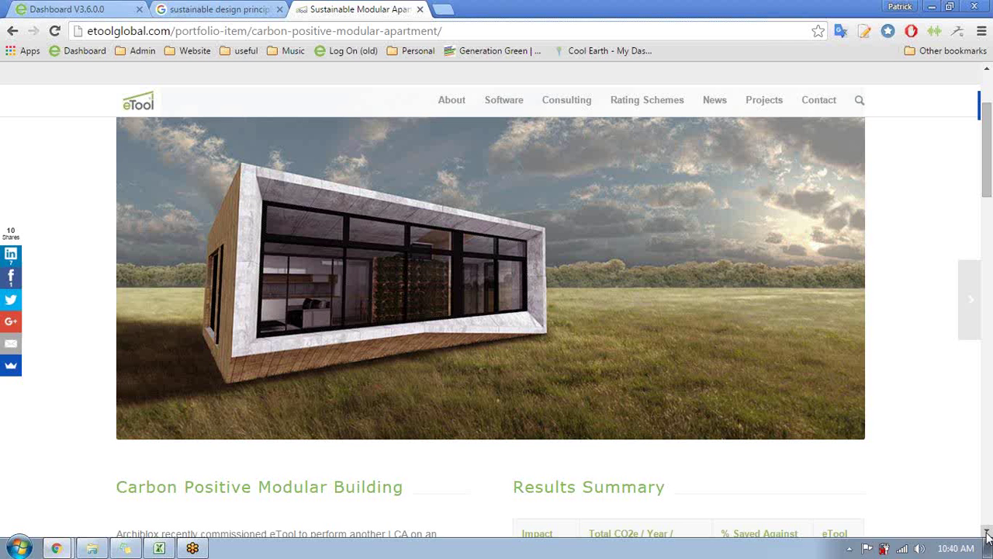
{"action": "scroll", "coordinate": [987, 535], "scroll_direction": "down", "scroll_amount": 3}
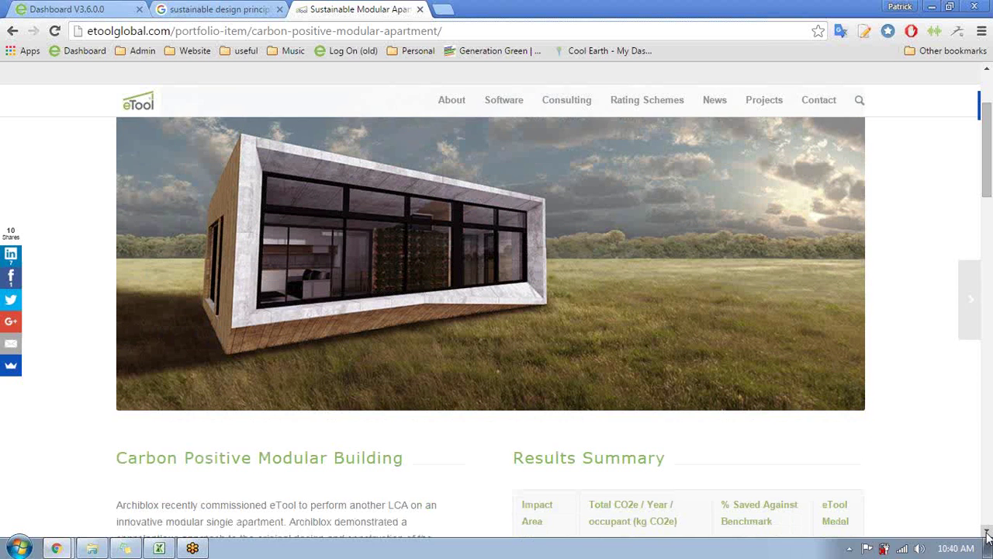
{"action": "scroll", "coordinate": [987, 535], "scroll_direction": "down", "scroll_amount": 3}
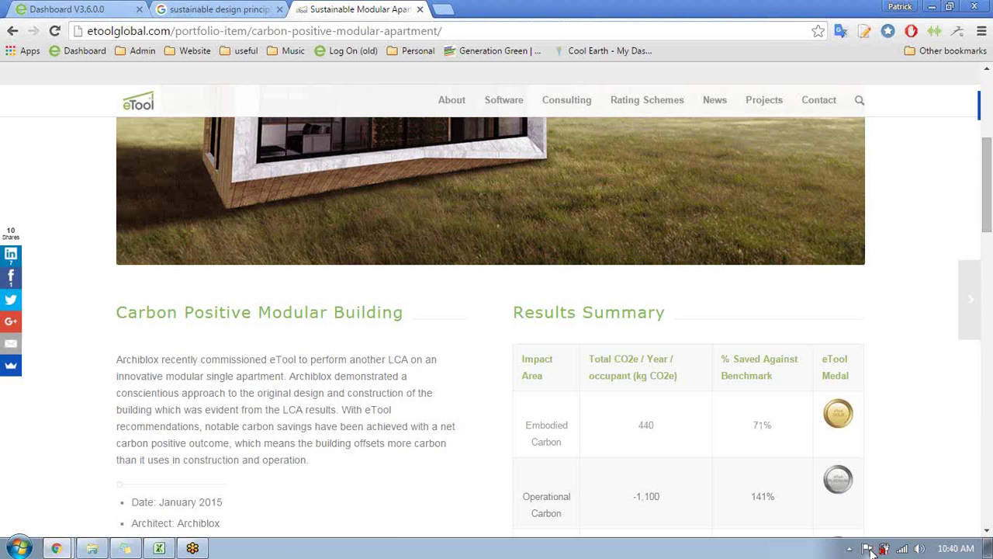
{"action": "left_click", "coordinate": [987, 534]}
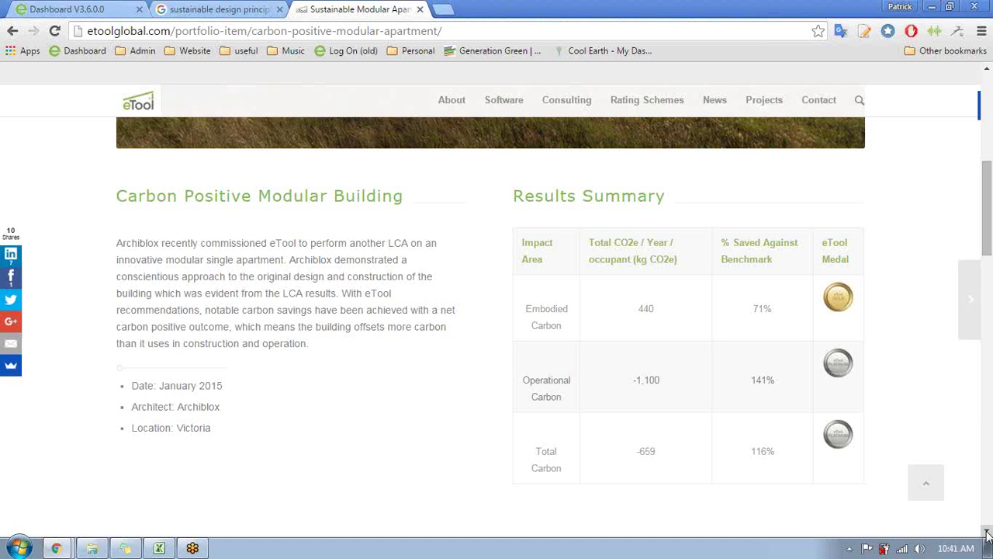
{"action": "left_click", "coordinate": [987, 532]}
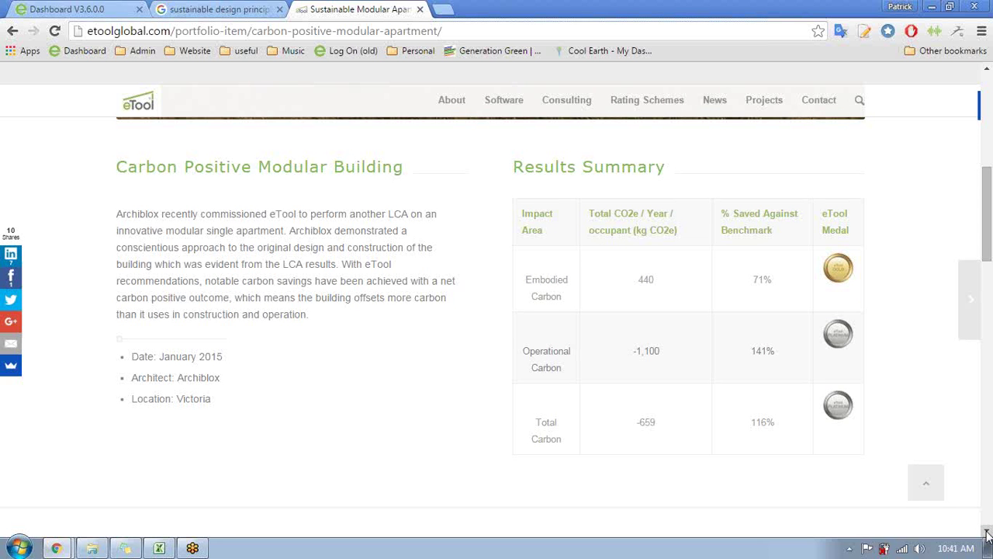
{"action": "left_click_drag", "start_coordinate": [987, 533], "coordinate": [987, 534]}
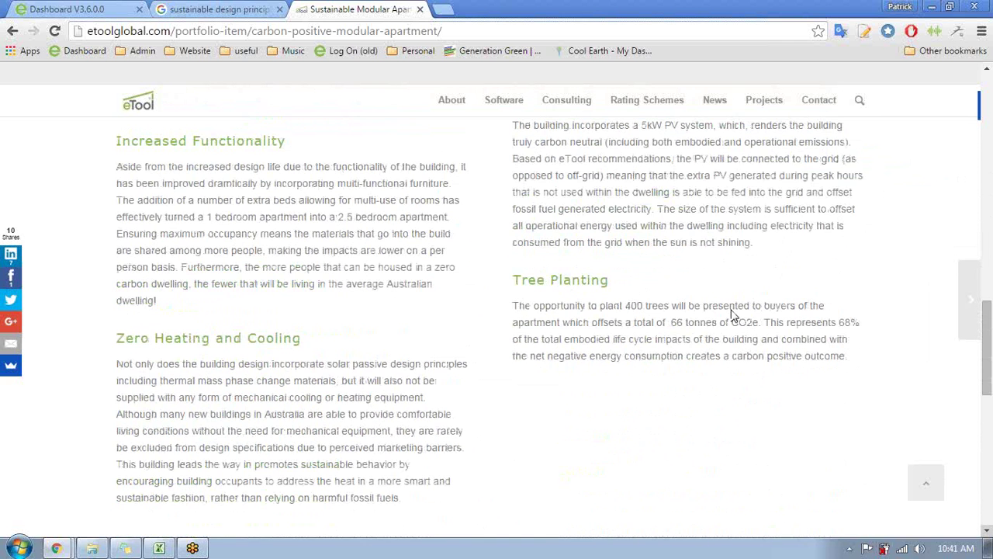
{"action": "left_click_drag", "start_coordinate": [989, 371], "coordinate": [981, 348]}
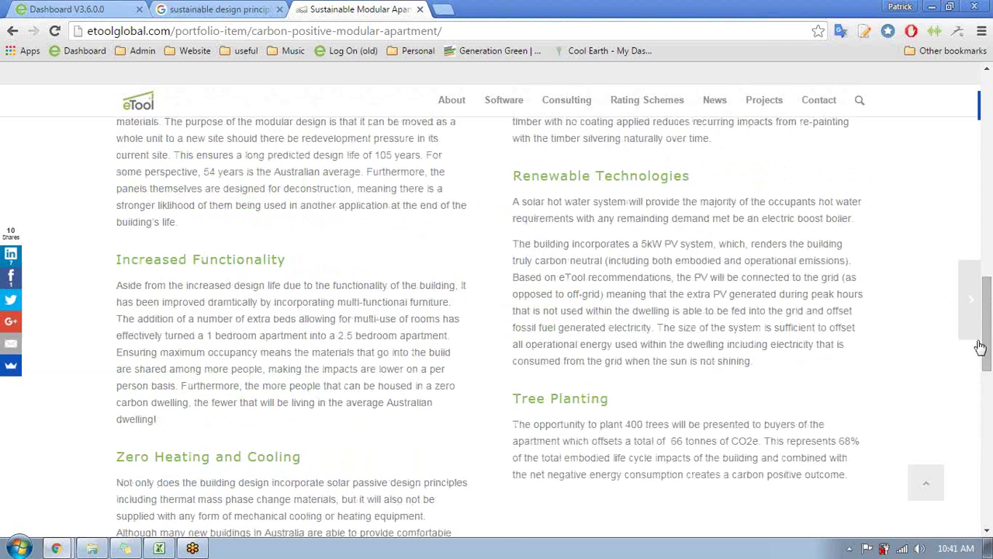
Step: Open the Archiblox Carbon Positive House project's Final Design from the eToolLCD dashboard
{"action": "left_click", "coordinate": [76, 8]}
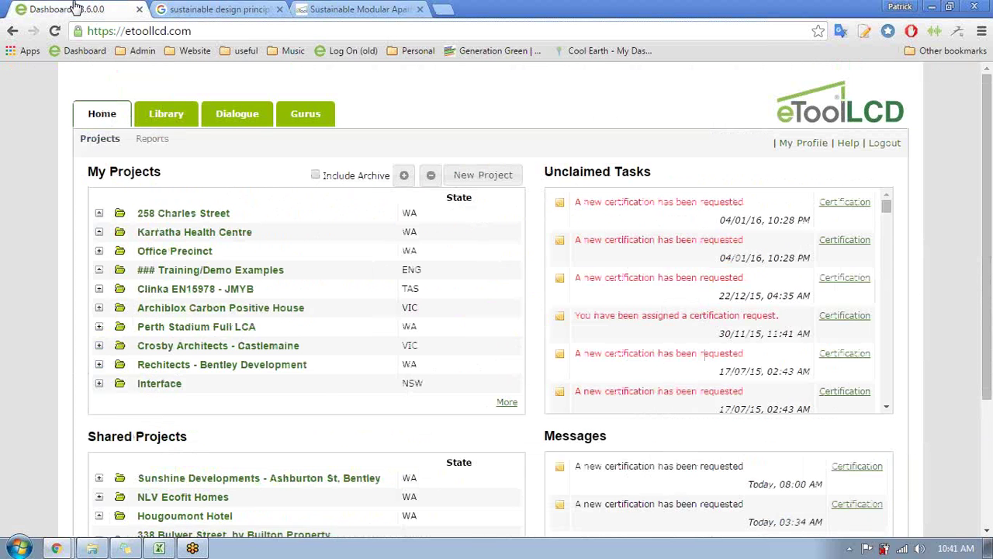
{"action": "left_click", "coordinate": [213, 308]}
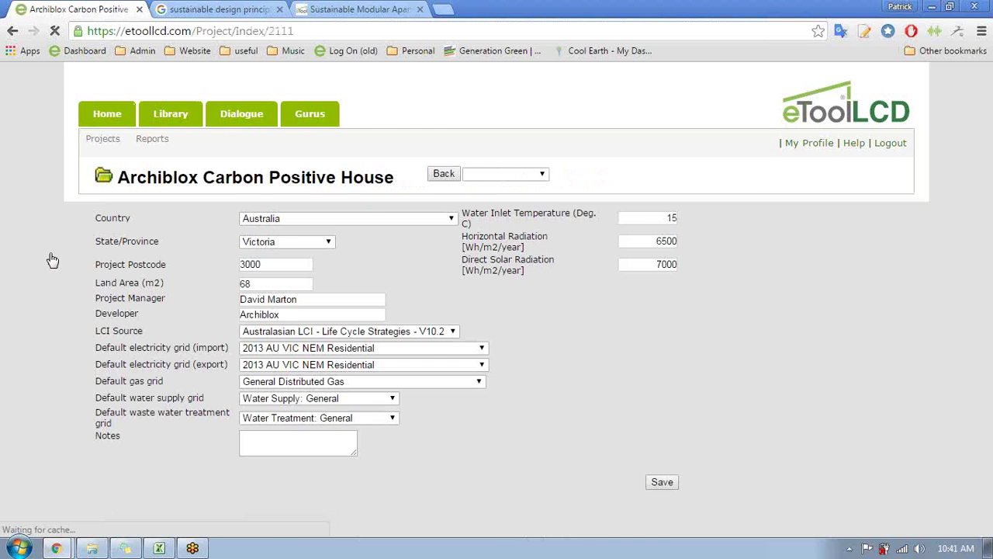
{"action": "scroll", "coordinate": [49, 258], "scroll_direction": "down", "scroll_amount": 3}
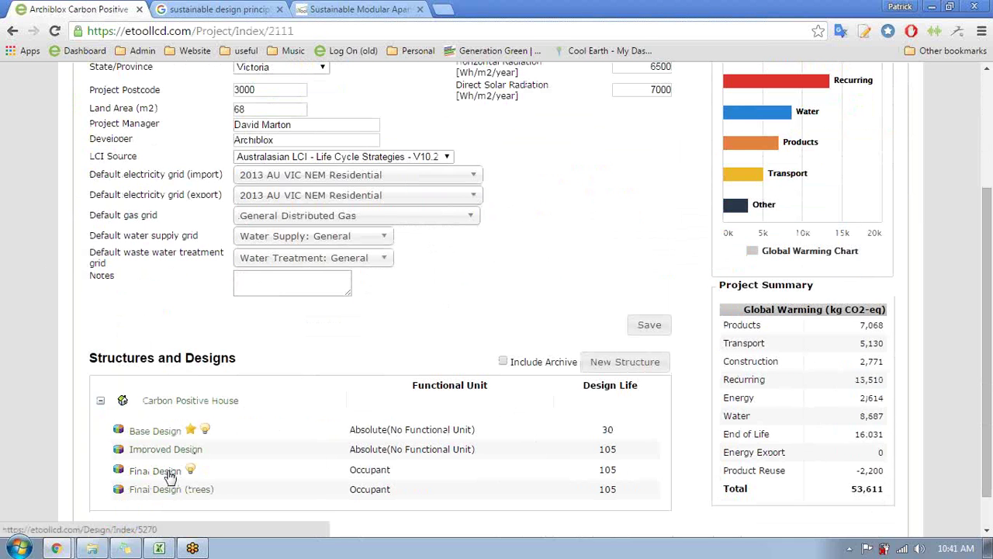
{"action": "left_click", "coordinate": [169, 473]}
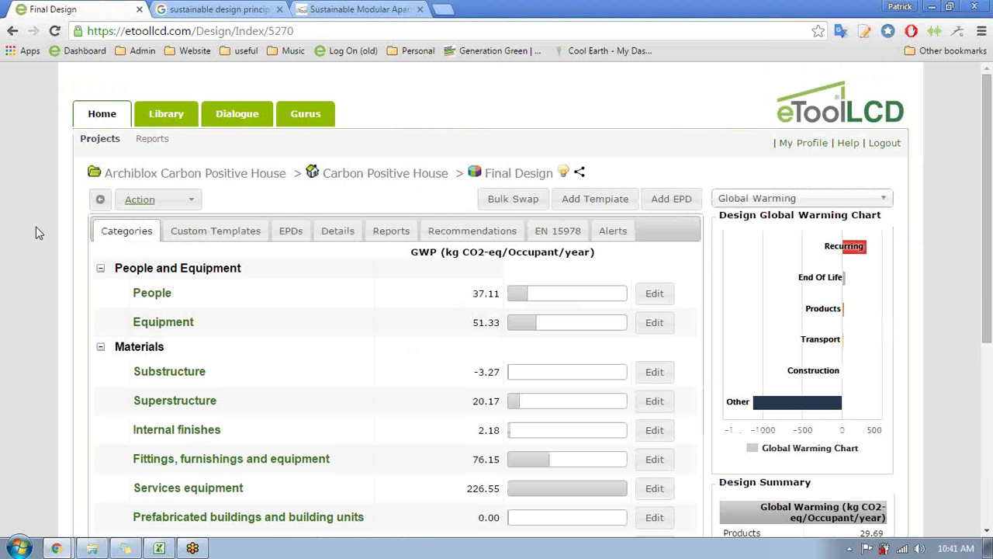
{"action": "scroll", "coordinate": [36, 231], "scroll_direction": "down", "scroll_amount": 3}
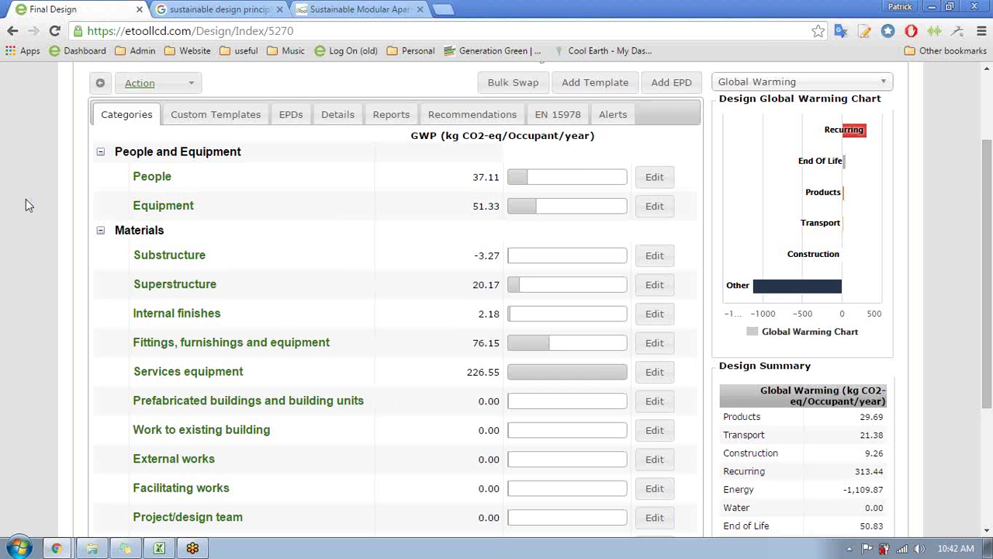
{"action": "scroll", "coordinate": [26, 199], "scroll_direction": "down", "scroll_amount": 2}
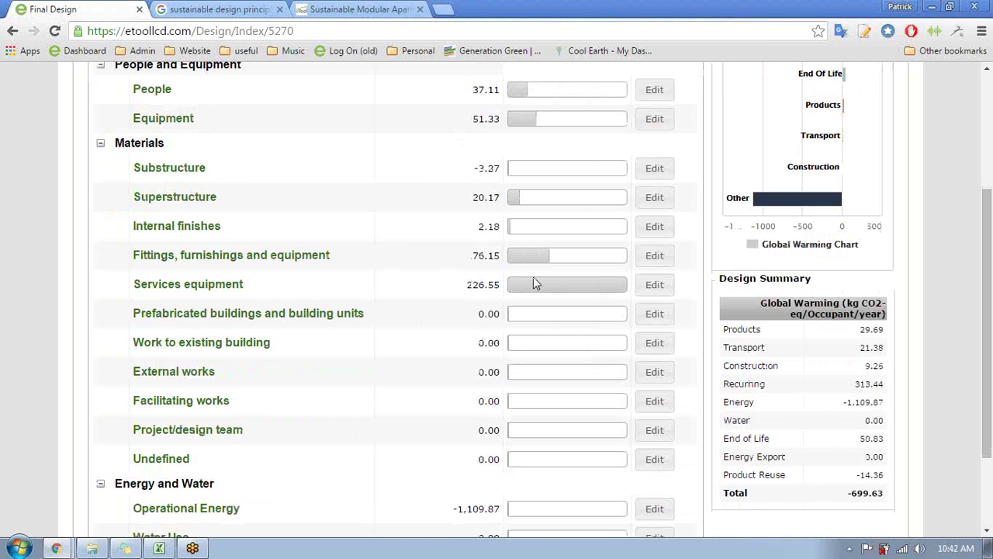
{"action": "scroll", "coordinate": [533, 280], "scroll_direction": "up", "scroll_amount": 1}
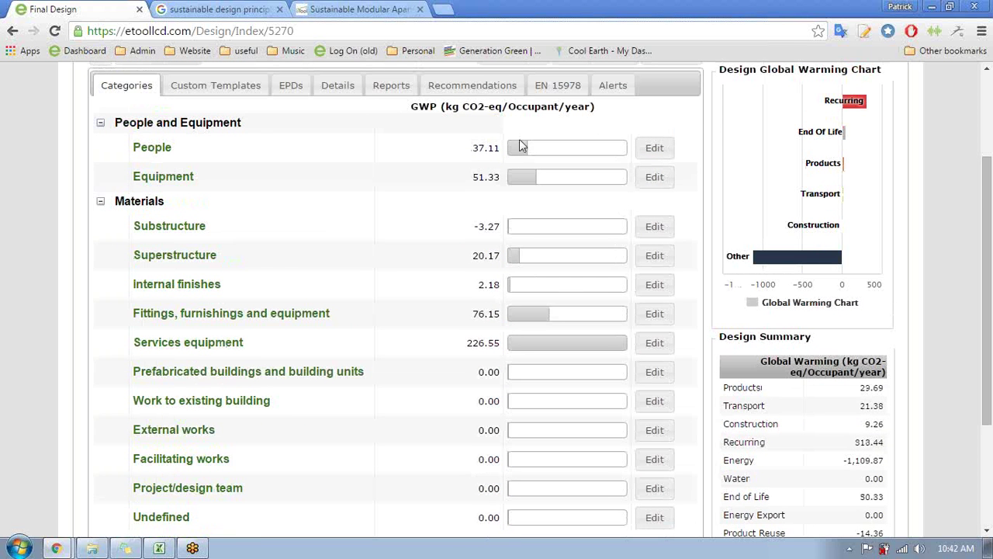
{"action": "scroll", "coordinate": [425, 235], "scroll_direction": "down", "scroll_amount": 3}
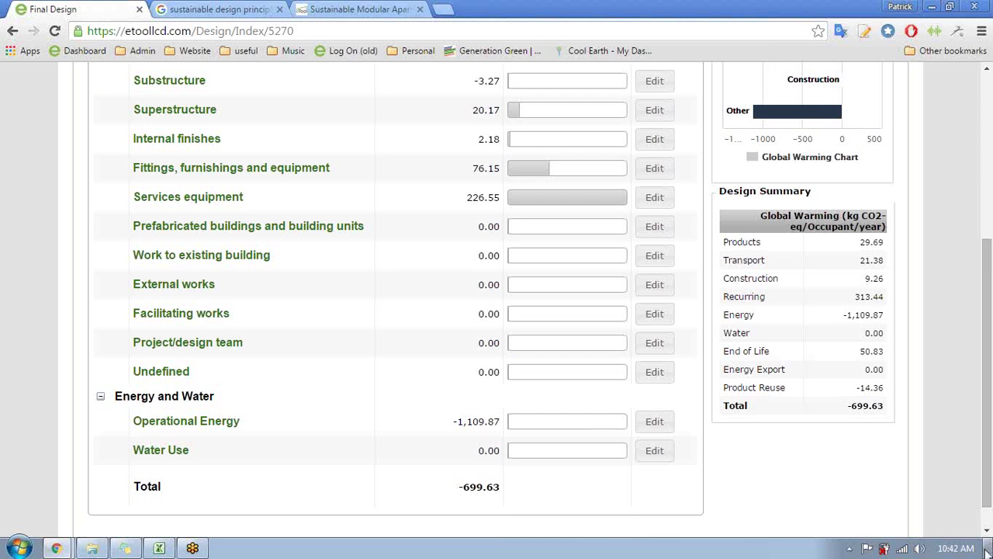
{"action": "left_click_drag", "start_coordinate": [990, 475], "coordinate": [982, 359]}
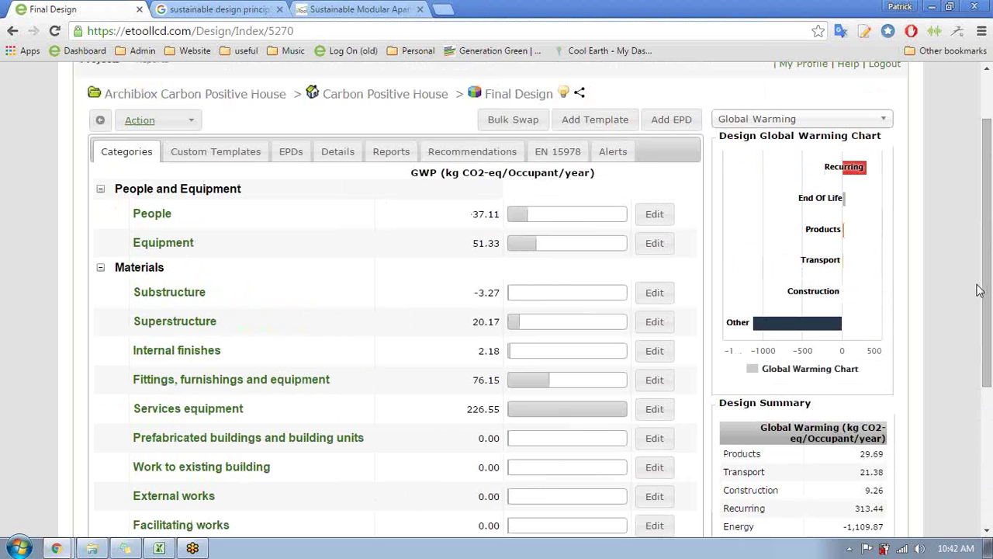